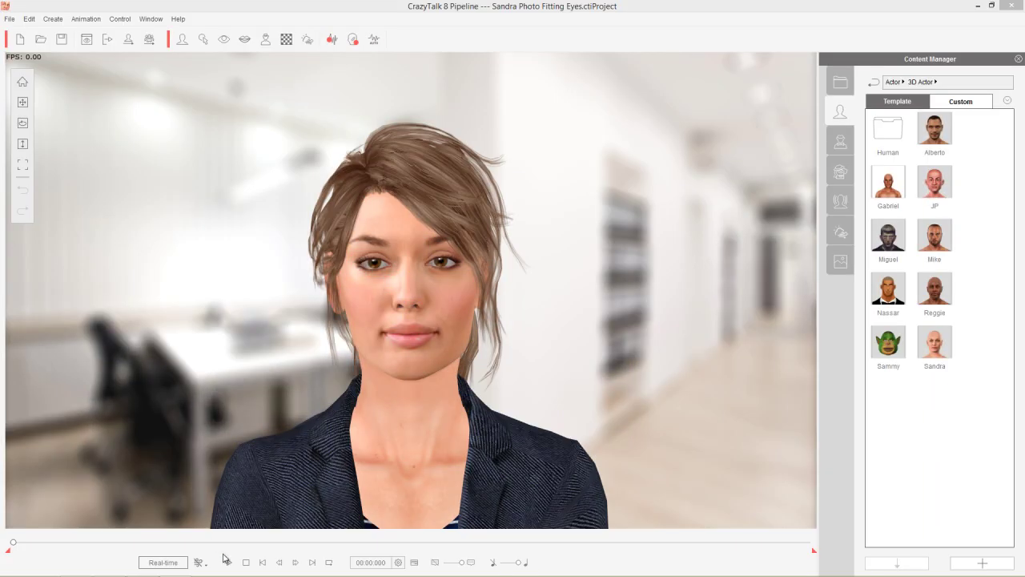
Step: Play the current project's facial animation and stop the playback
click(230, 562)
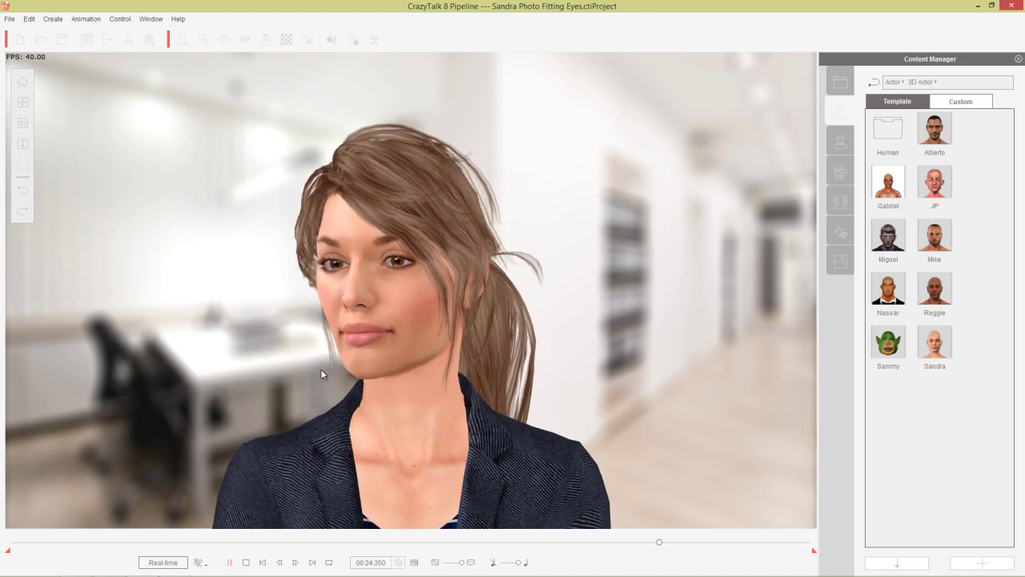
click(246, 562)
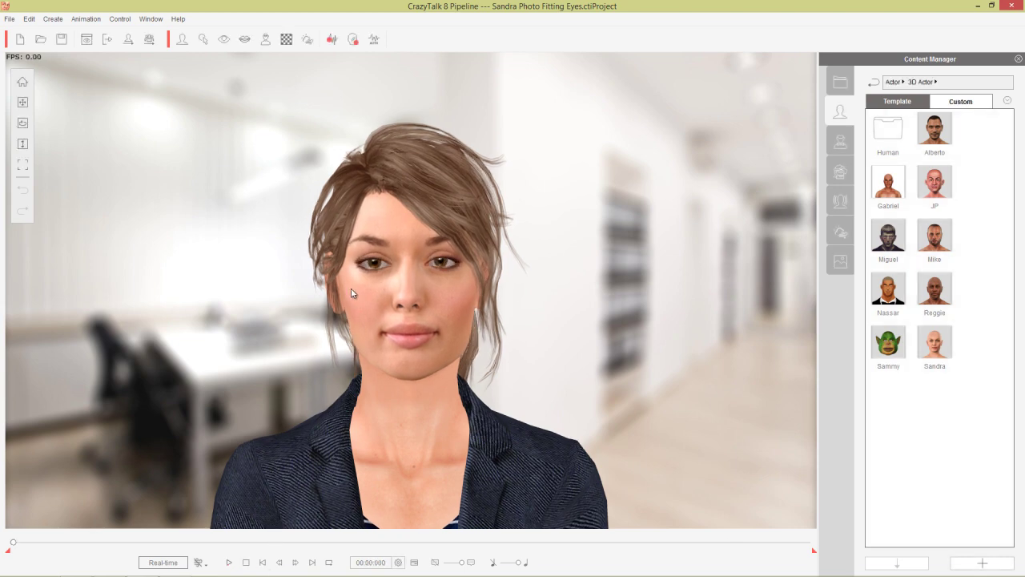
Step: Open the Sandra Photo Fitting project from the desktop and stop its animation playback
click(10, 20)
click(36, 45)
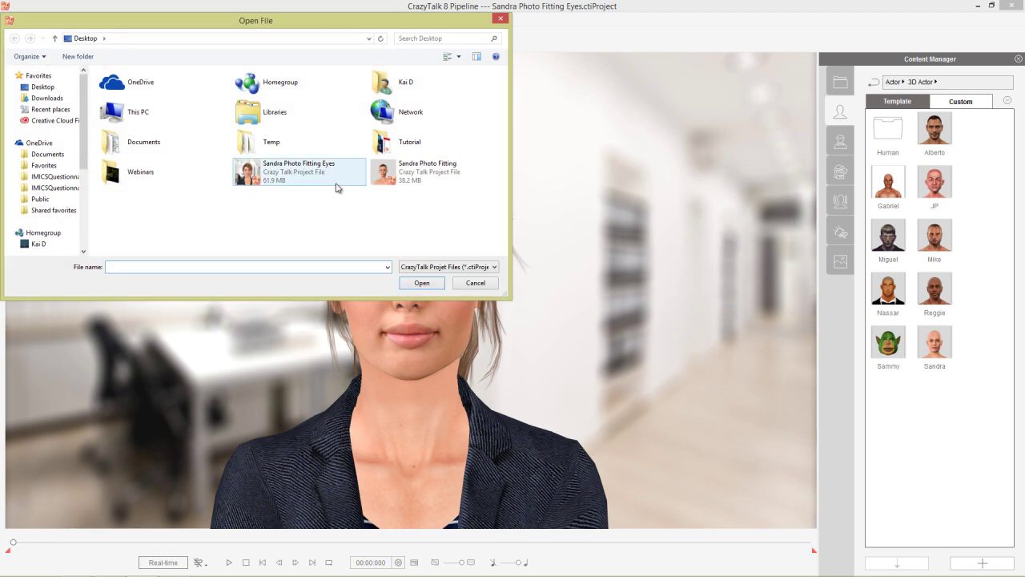
double_click(406, 173)
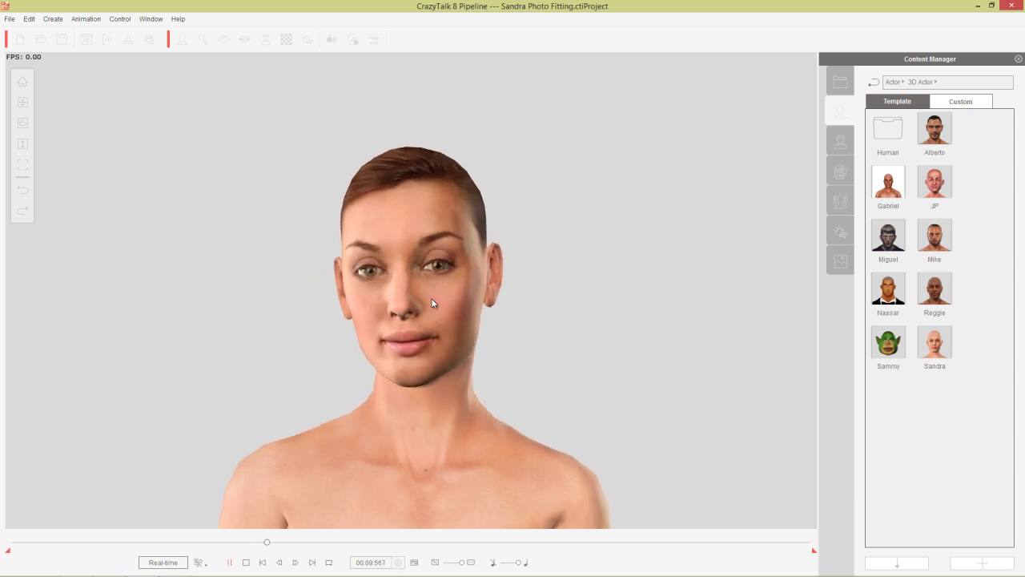
click(245, 562)
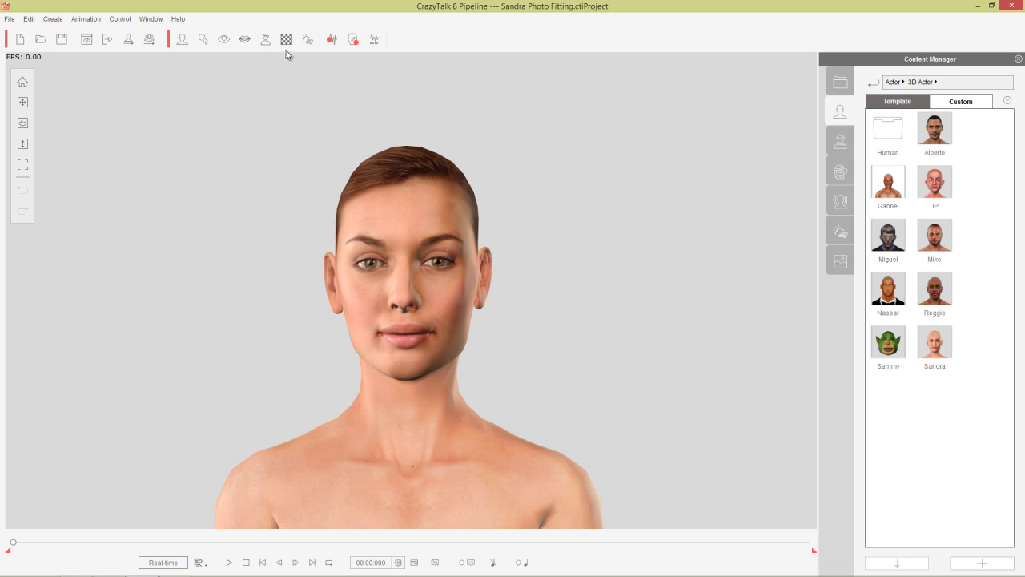
Step: Preview the actor's eyes in the eye settings, and save the eyeball's diffuse texture to the desktop as JPG file eyes 01
click(225, 40)
click(617, 486)
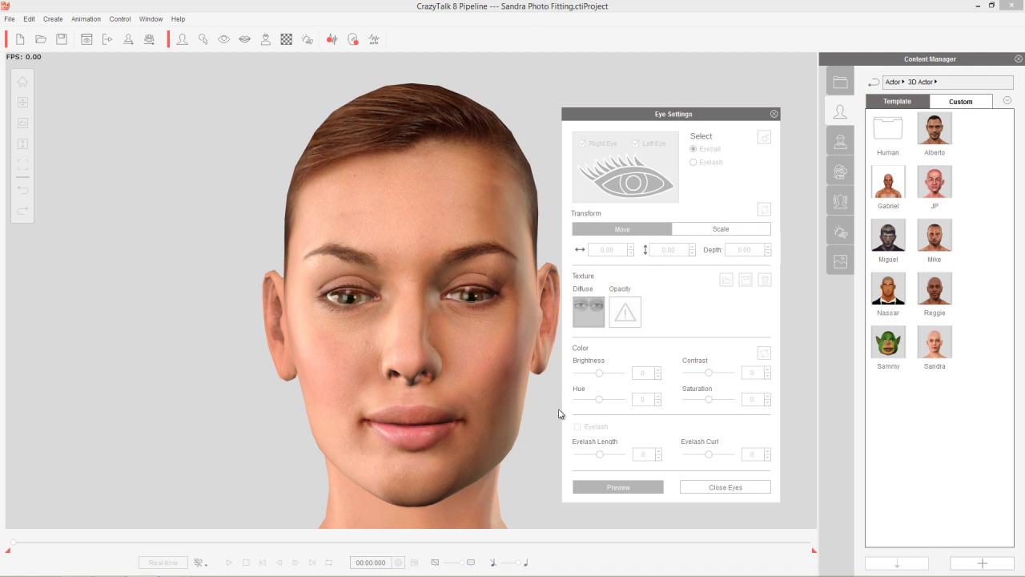
click(625, 490)
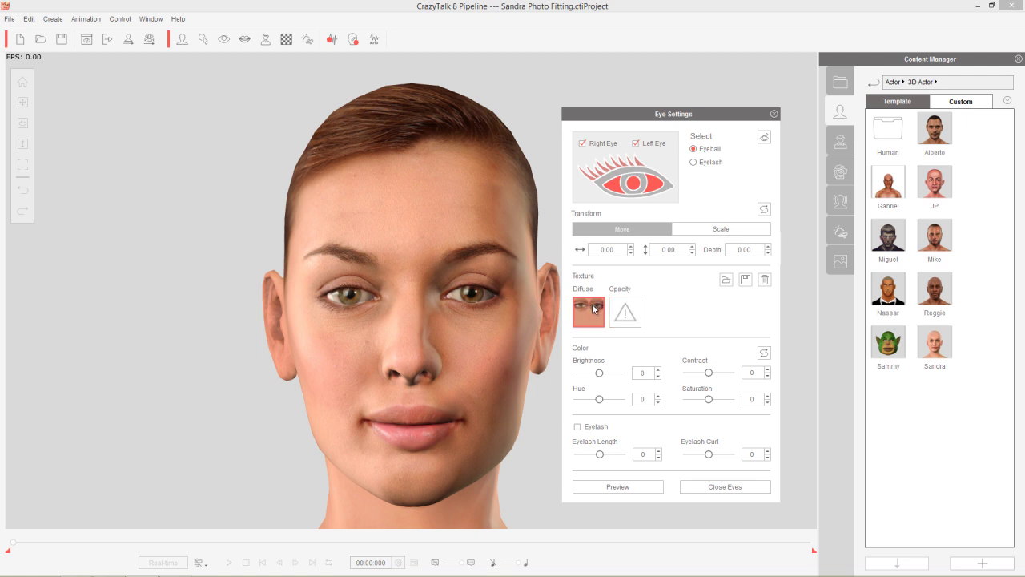
click(744, 279)
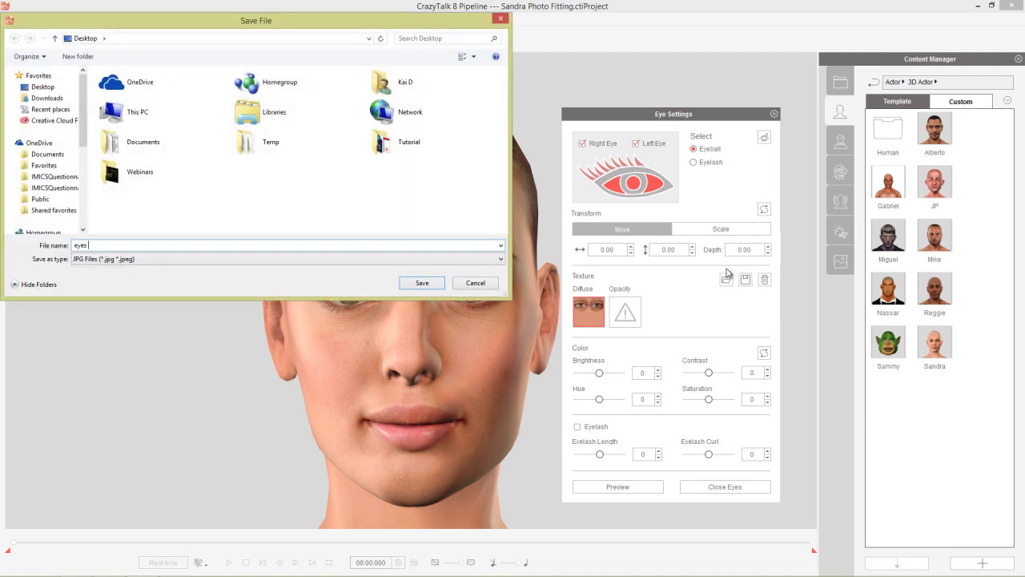
key(Return)
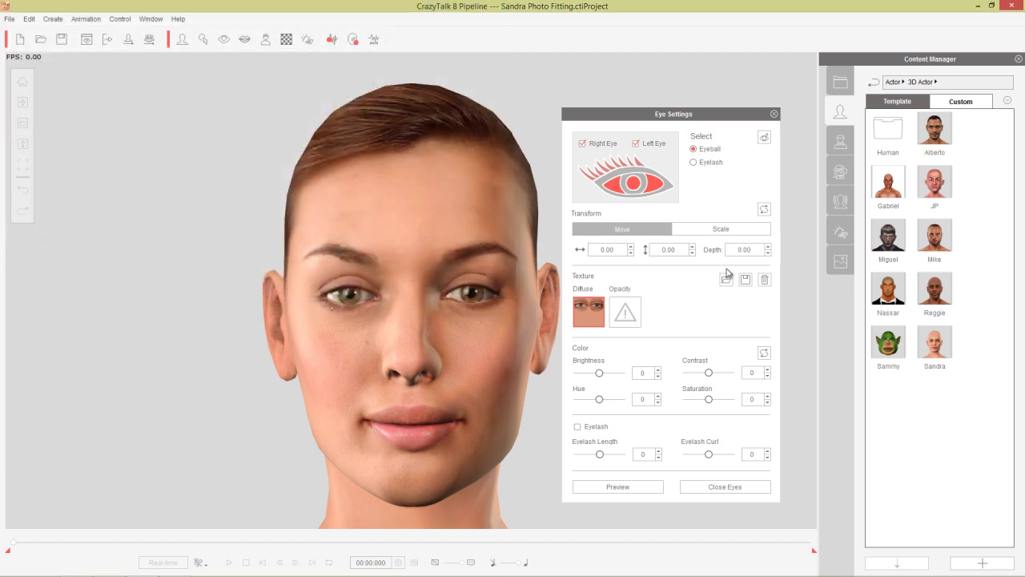
Step: Switch to the desktop and open the eyes 01 image in Adobe Photoshop CC 2015
key(super+m)
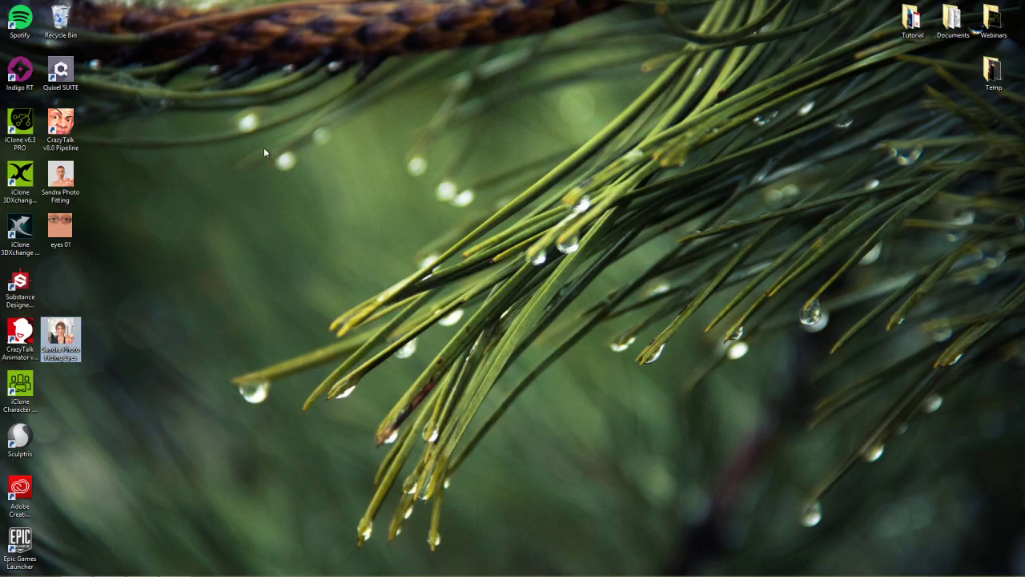
click(67, 229)
right_click(67, 230)
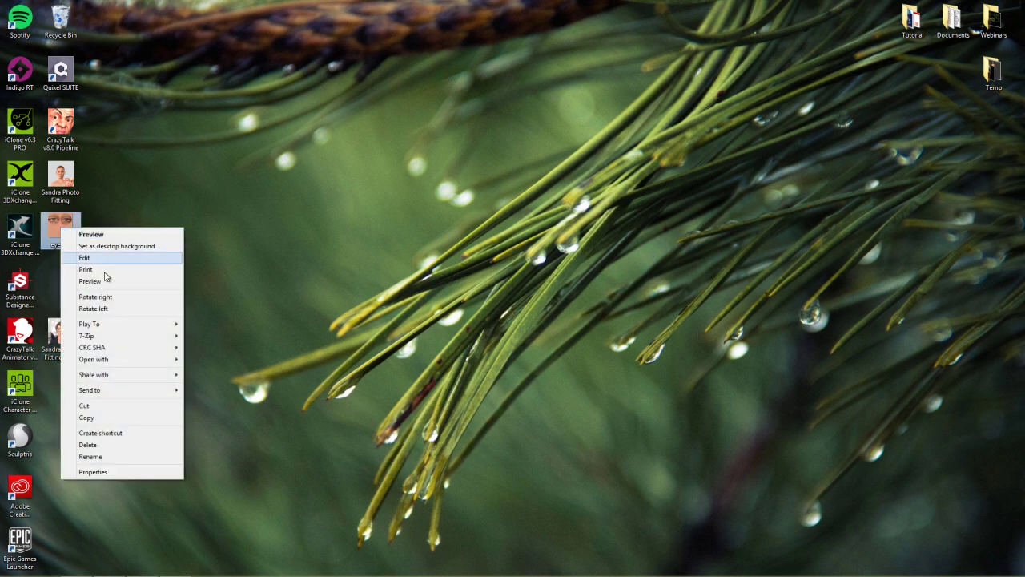
mouse_move(120, 359)
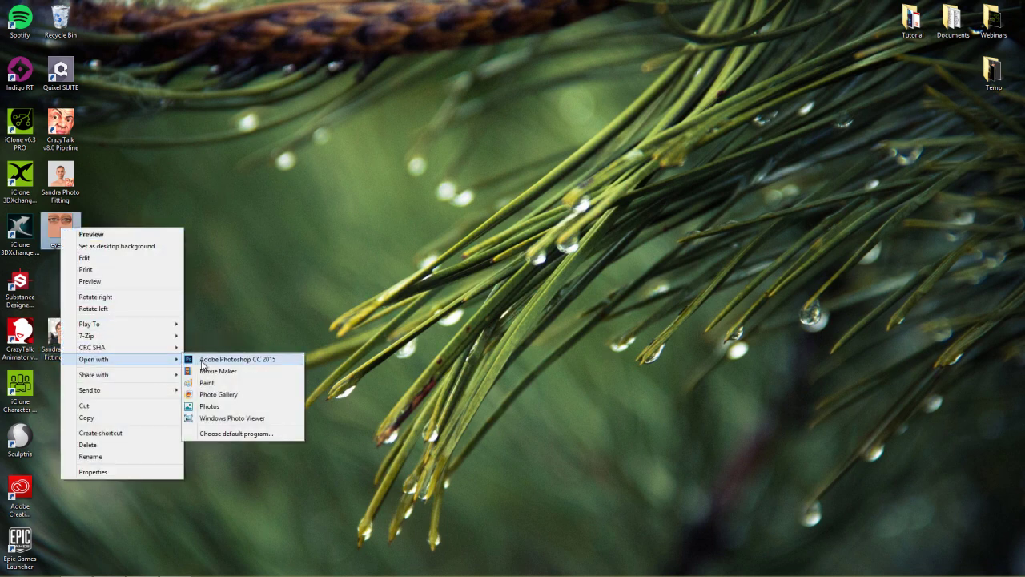
click(203, 360)
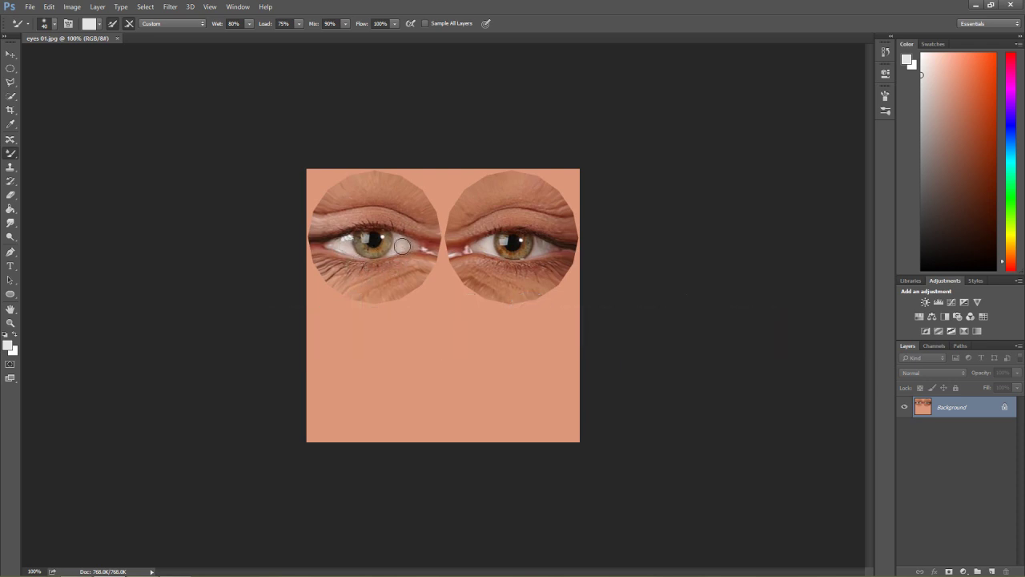
Step: Make a circular selection around the iris of the first eye with the Elliptical Marquee tool
key(ctrl+plus)
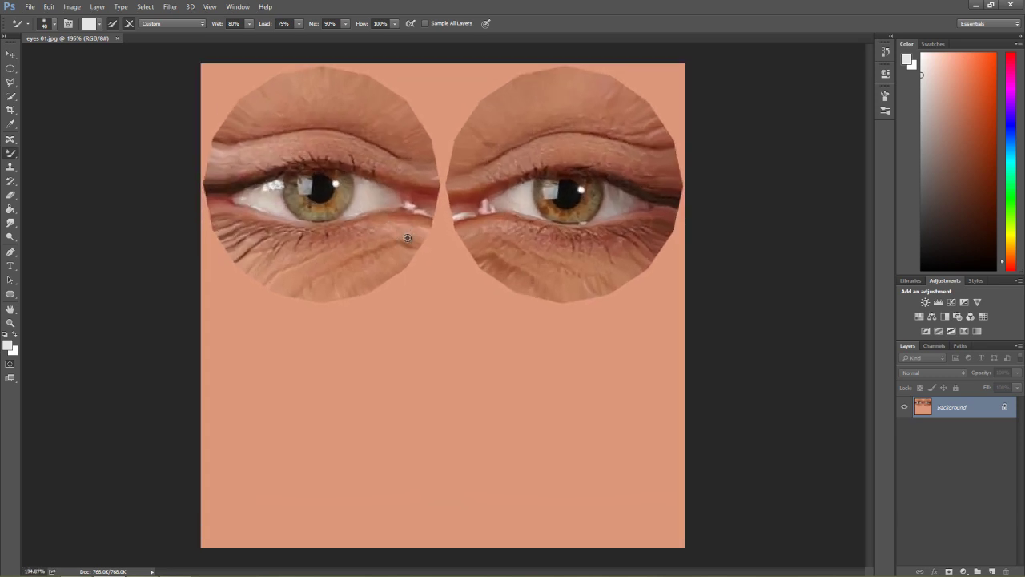
drag(868, 234, 868, 175)
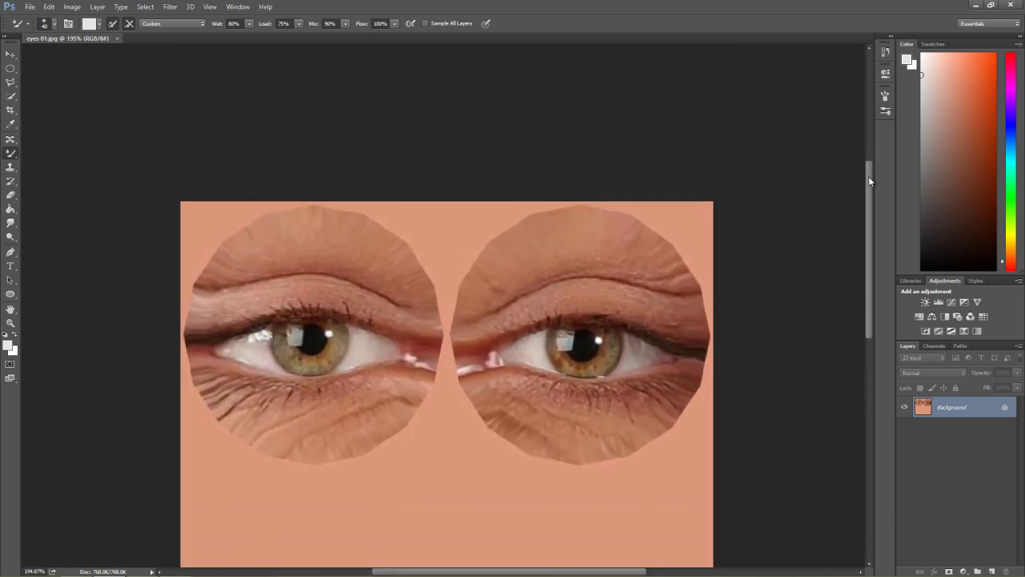
scroll(635, 261, up, 1)
alt+click(558, 247)
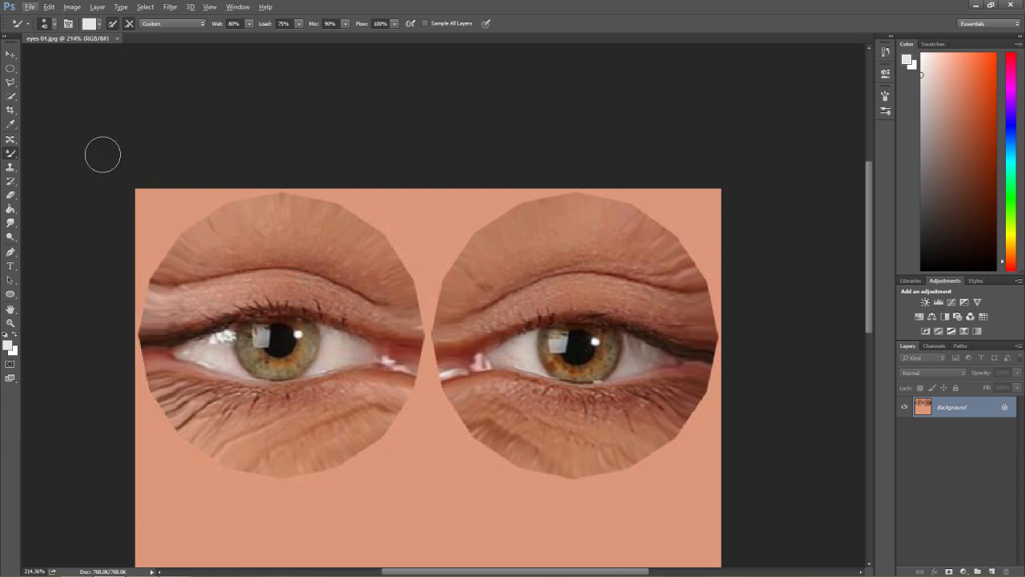
click(11, 69)
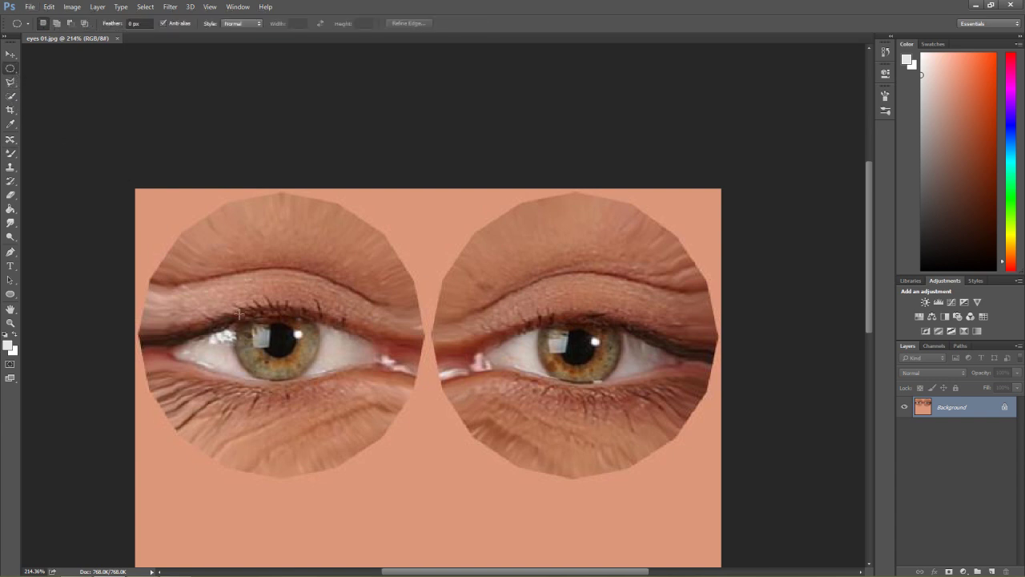
drag(233, 299, 318, 381)
Step: Try to widen the circular iris selection slightly with Transform Selection
click(145, 7)
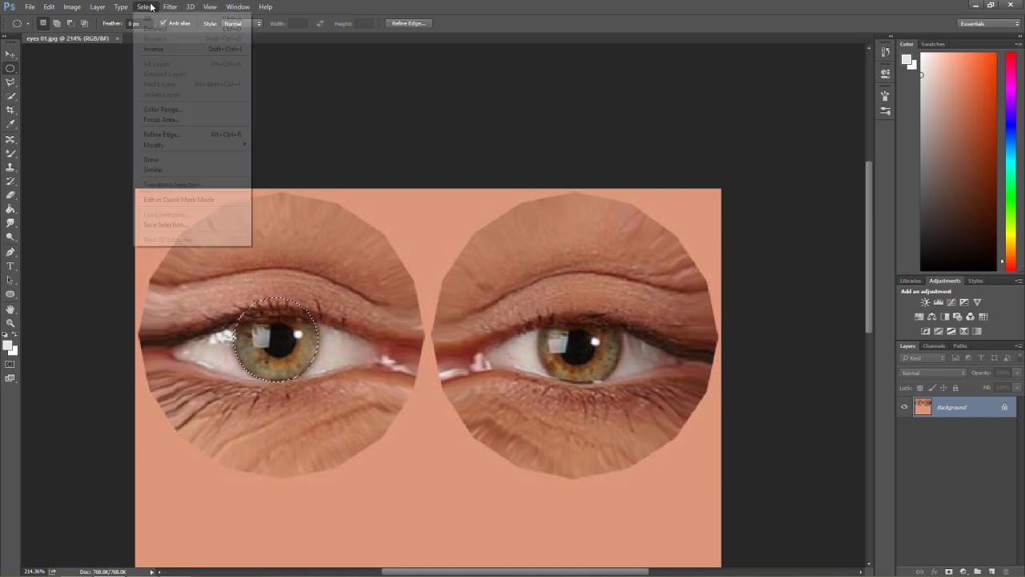
click(175, 190)
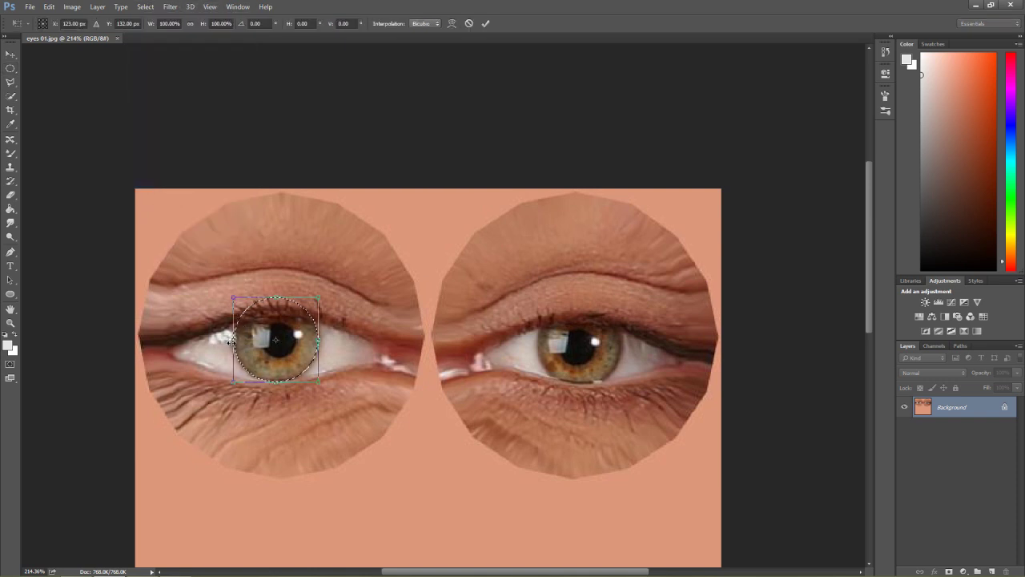
drag(230, 341, 229, 343)
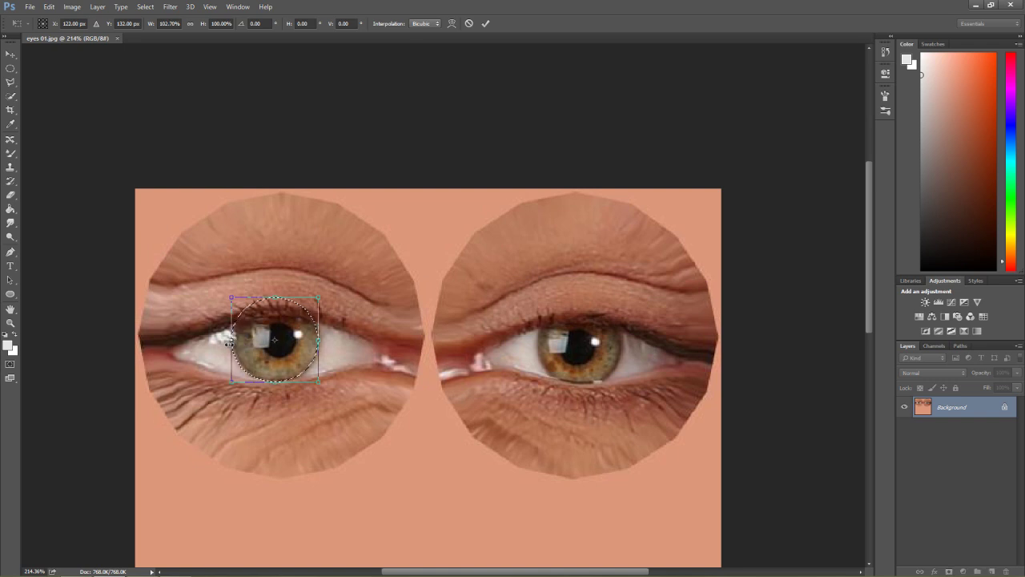
key(ctrl+z)
key(Return)
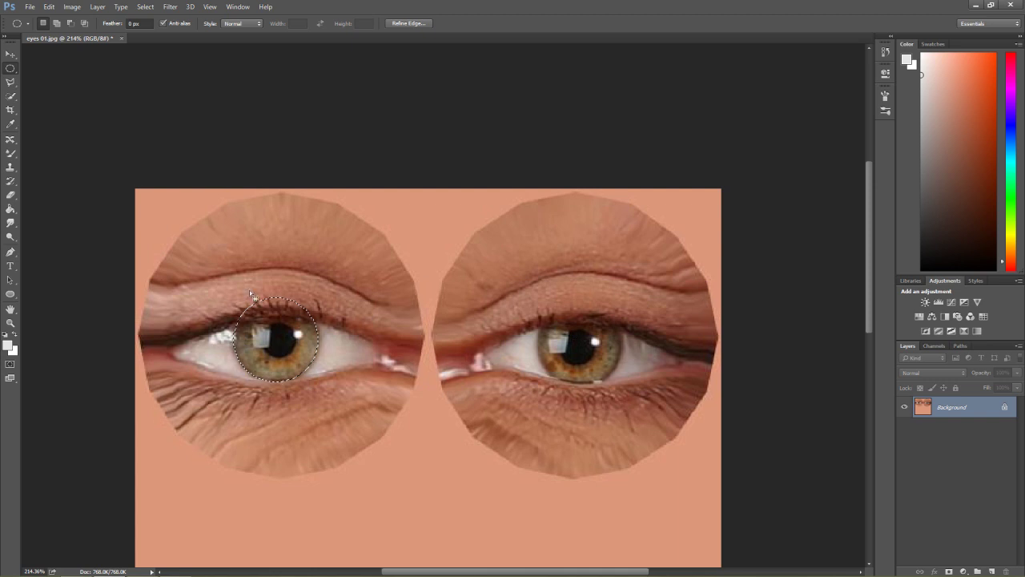
Step: Invert the iris selection and sample the shaded eye white beside the first iris as the foreground color
scroll(424, 252, down, 3)
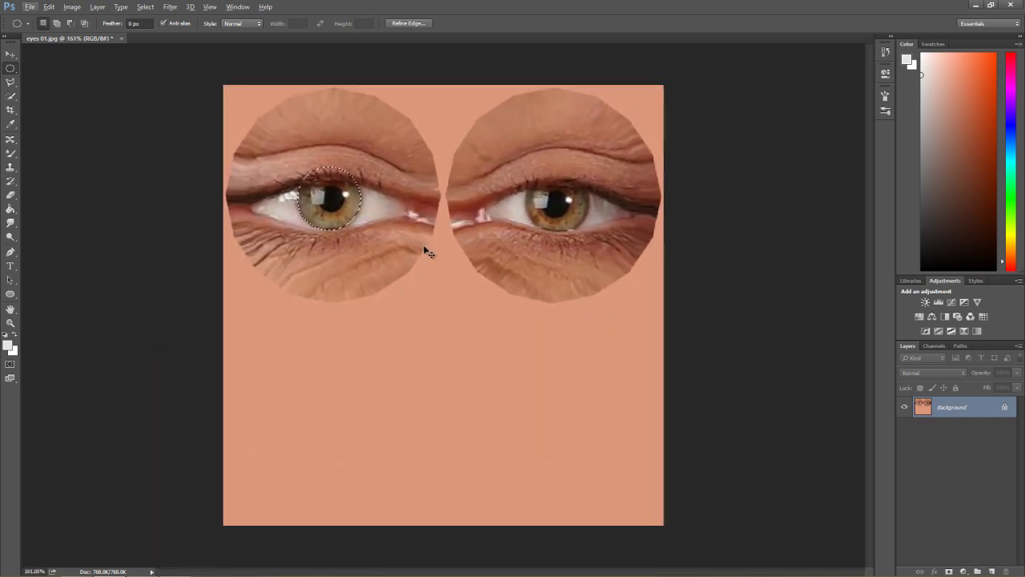
key(ctrl+shift+i)
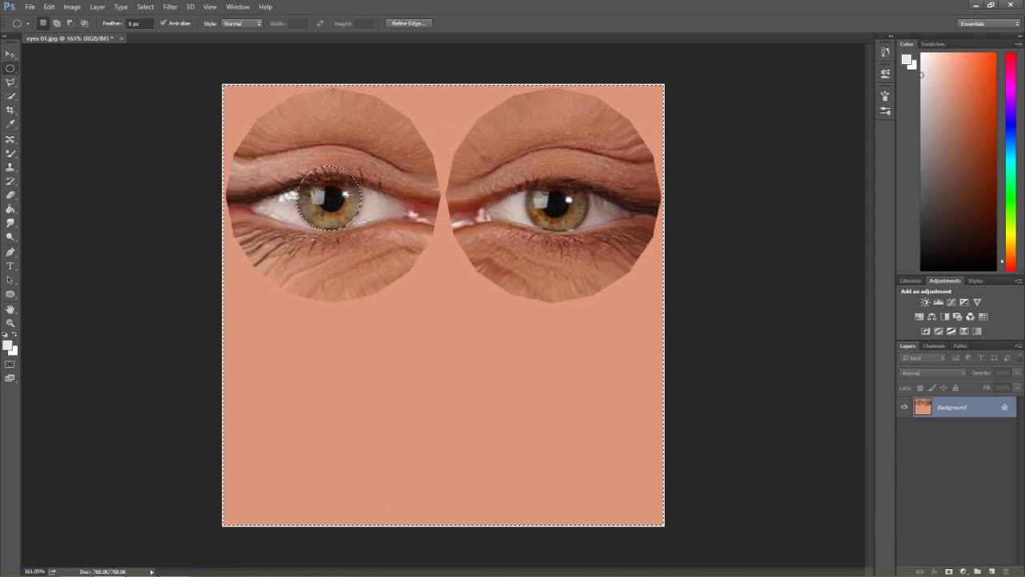
click(11, 124)
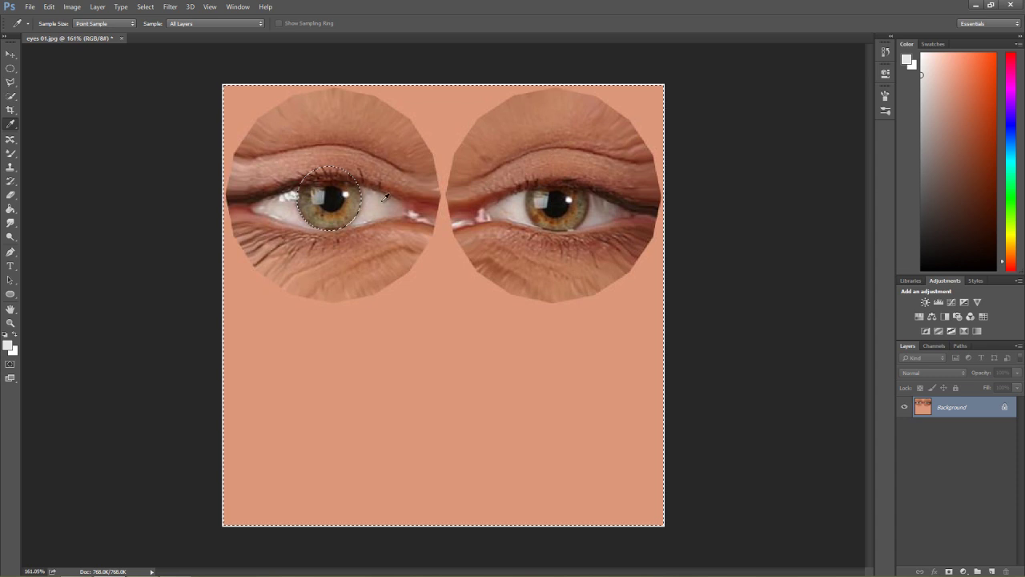
scroll(384, 197, up, 5)
key(alt)
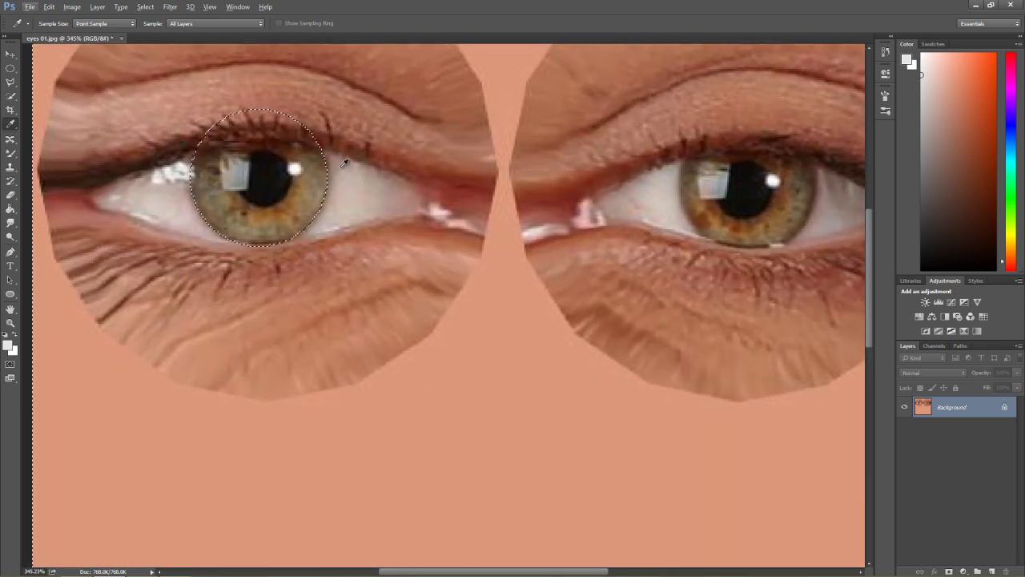
click(340, 165)
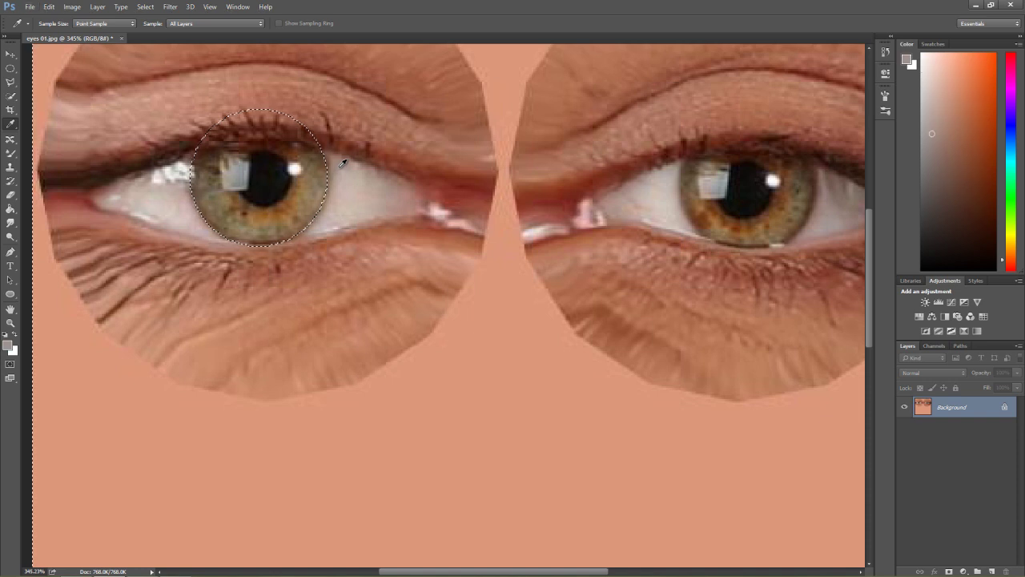
click(305, 194)
click(345, 165)
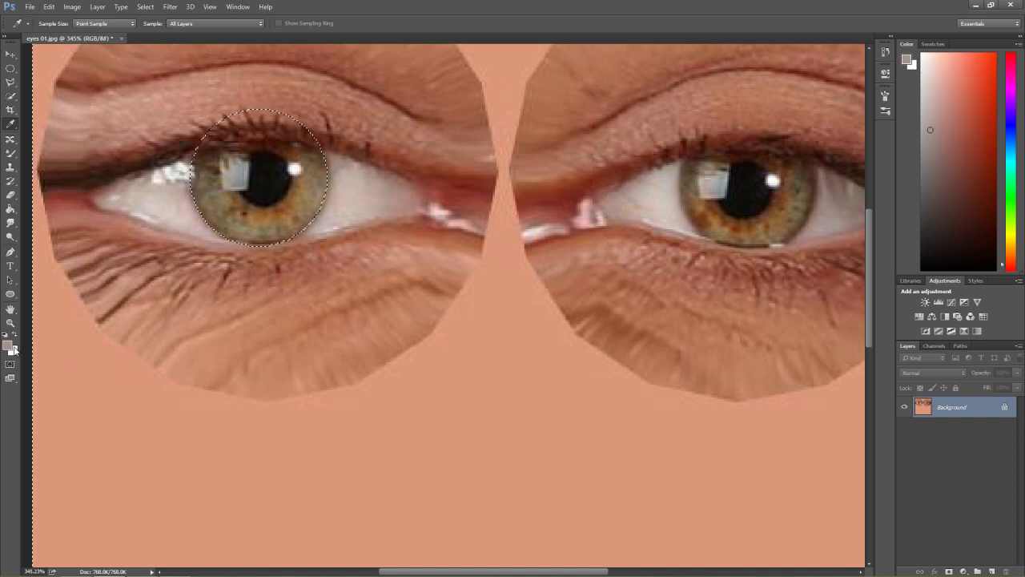
Step: Paint over everything around the first iris with the sampled gray using the Brush tool at size 70, and add a lighter ring around the iris
click(12, 154)
click(48, 158)
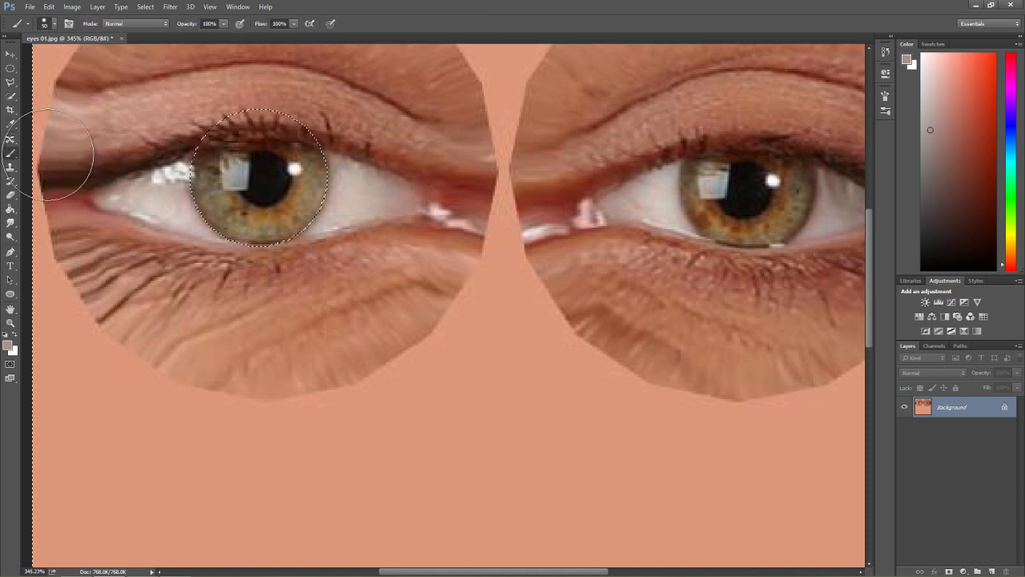
scroll(204, 178, down, 5)
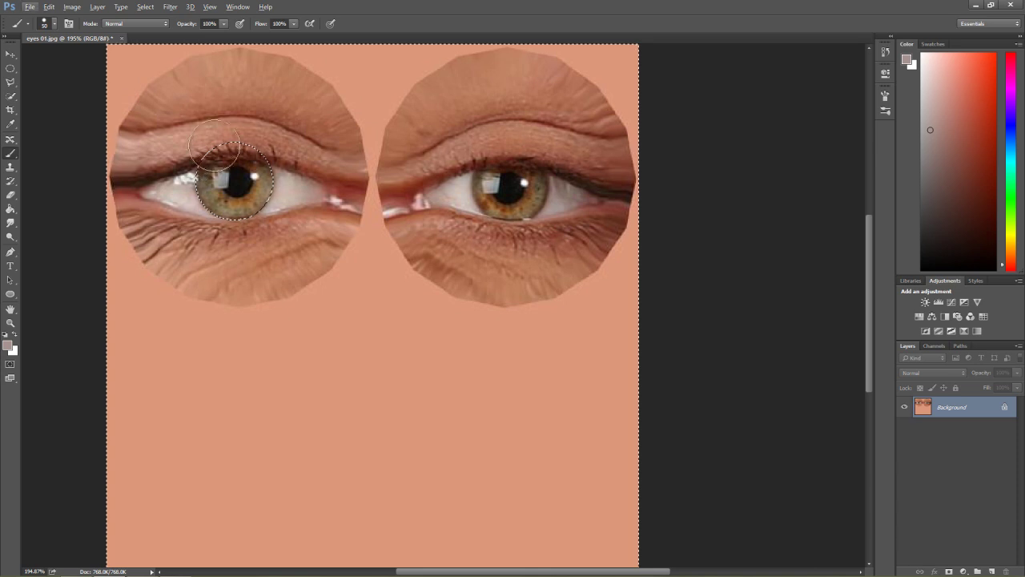
key(bracketright)
key(bracketright)
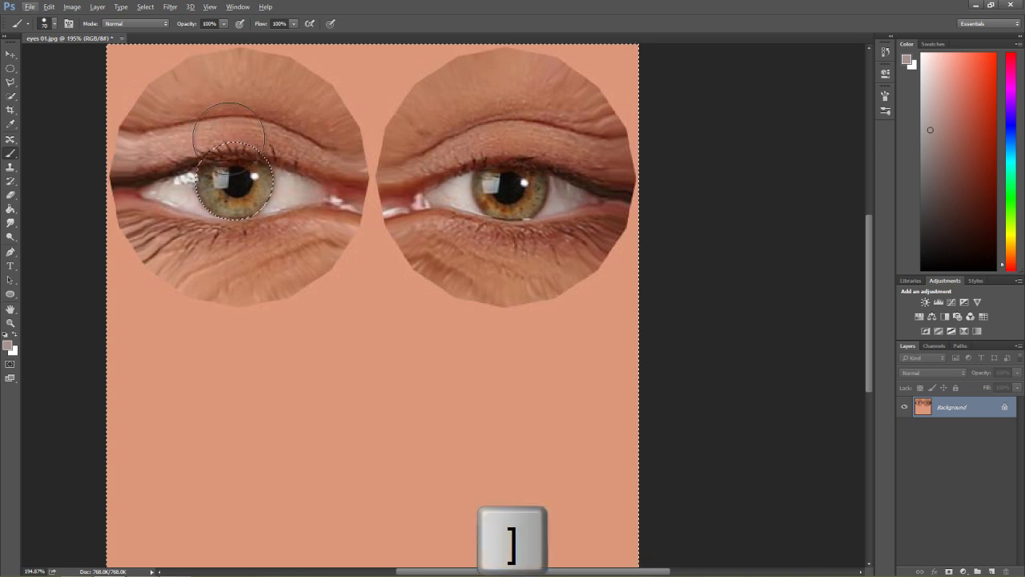
mouse_move(184, 111)
mouse_down()
mouse_move(156, 155)
mouse_move(156, 200)
mouse_move(184, 256)
mouse_move(251, 275)
mouse_move(308, 249)
mouse_move(334, 171)
mouse_move(310, 106)
mouse_move(251, 83)
mouse_move(217, 86)
mouse_move(156, 119)
mouse_move(142, 169)
mouse_move(148, 216)
mouse_move(184, 242)
mouse_move(265, 233)
mouse_move(204, 166)
mouse_move(224, 157)
mouse_up()
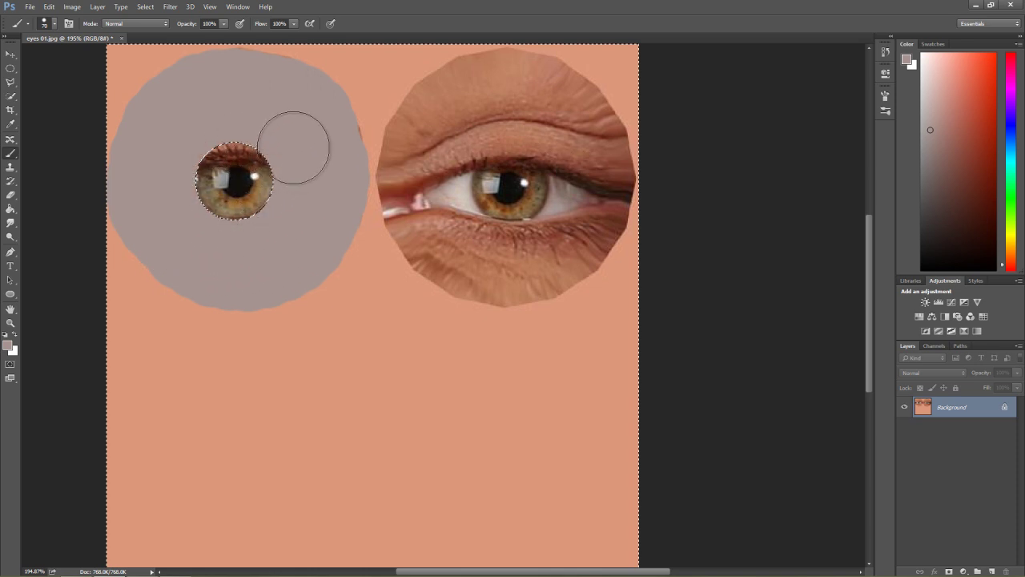
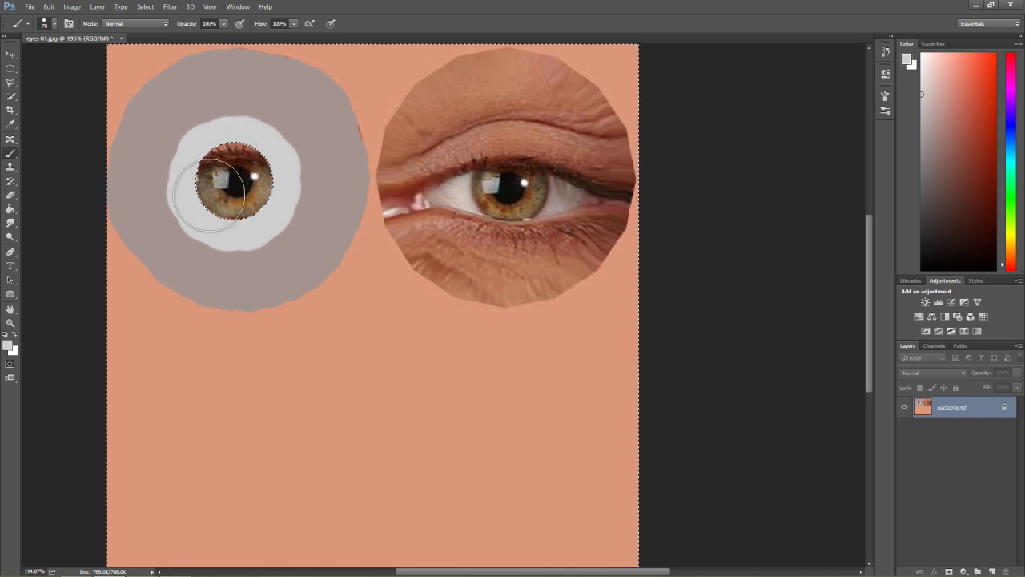
Step: Blend the light ring around the first iris into the surrounding gray using the Mixer Brush at 40 px
right_click(12, 157)
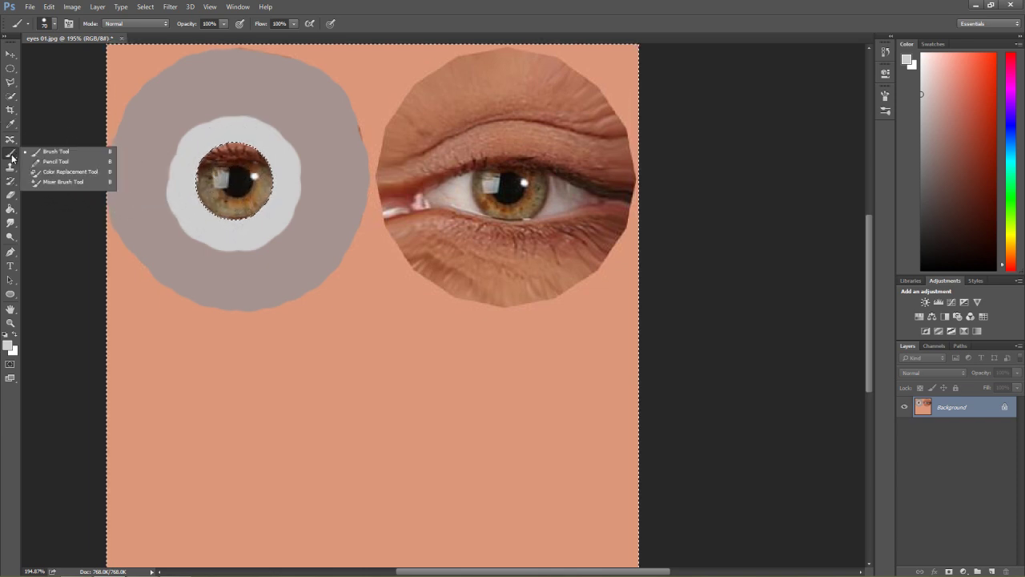
click(58, 182)
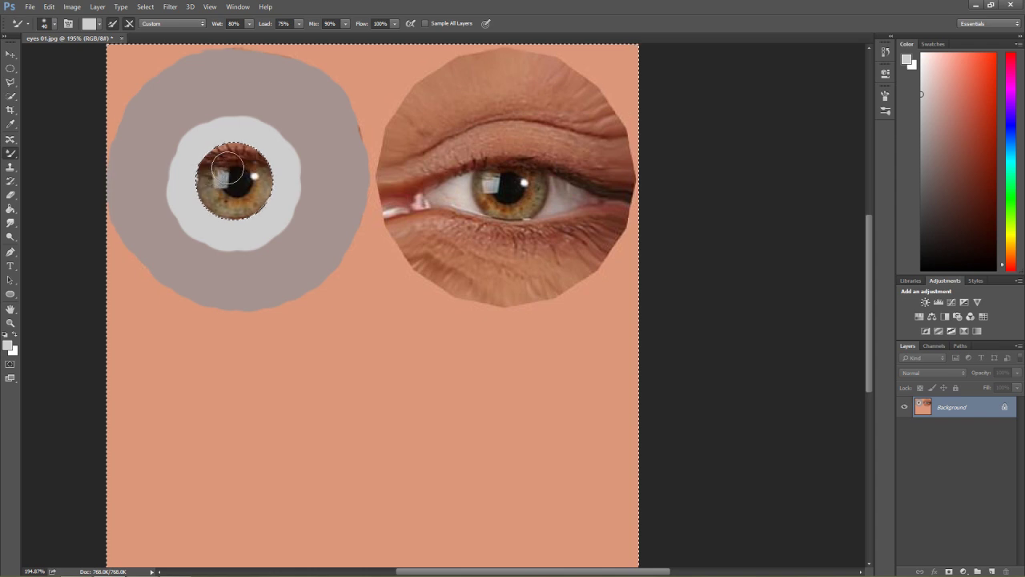
scroll(215, 171, up, 2)
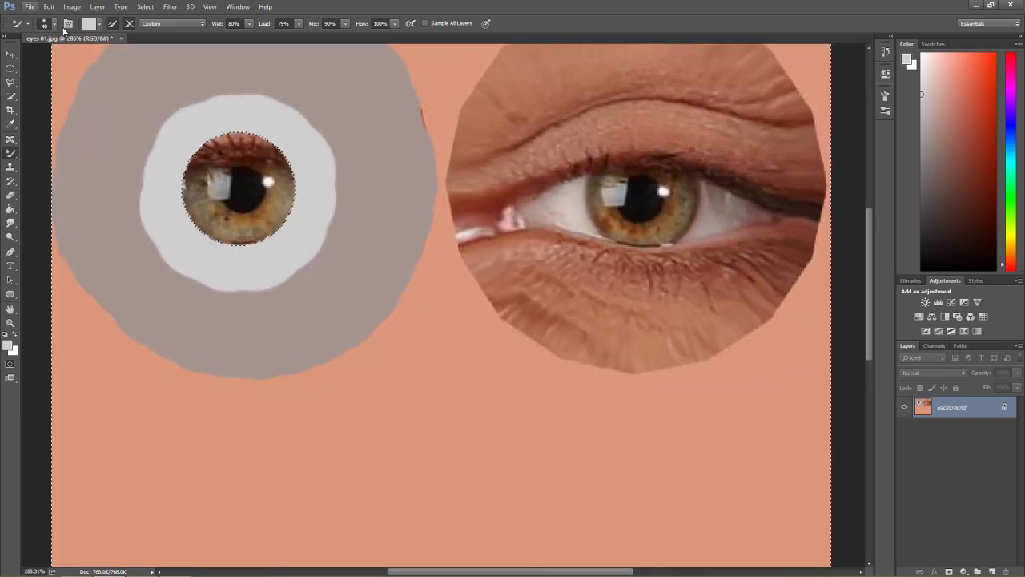
click(54, 24)
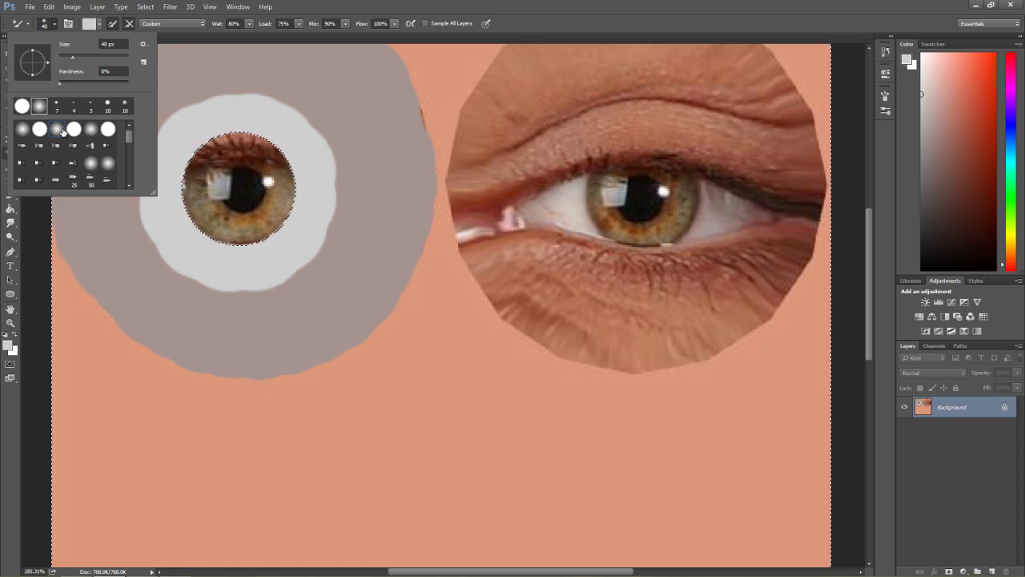
click(263, 50)
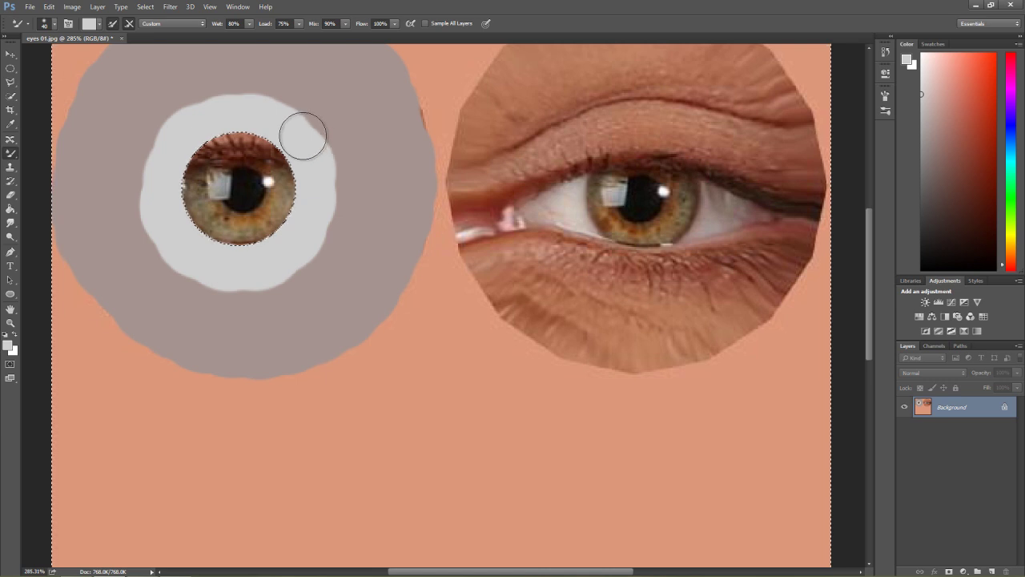
mouse_move(293, 137)
mouse_down()
mouse_move(345, 103)
mouse_move(321, 121)
mouse_move(302, 119)
mouse_move(329, 142)
mouse_move(300, 131)
mouse_move(334, 200)
mouse_move(313, 152)
mouse_move(334, 191)
mouse_move(324, 143)
mouse_move(330, 218)
mouse_move(298, 130)
mouse_move(314, 135)
mouse_move(292, 103)
mouse_move(301, 123)
mouse_move(266, 90)
mouse_move(291, 115)
mouse_move(253, 89)
mouse_move(286, 108)
mouse_move(206, 87)
mouse_move(213, 104)
mouse_move(175, 104)
mouse_move(174, 116)
mouse_move(138, 138)
mouse_move(183, 114)
mouse_move(127, 164)
mouse_move(175, 130)
mouse_move(133, 190)
mouse_move(154, 161)
mouse_move(132, 230)
mouse_move(158, 161)
mouse_move(149, 264)
mouse_move(154, 221)
mouse_move(174, 281)
mouse_move(180, 257)
mouse_move(225, 301)
mouse_move(218, 289)
mouse_move(292, 298)
mouse_move(237, 283)
mouse_move(319, 285)
mouse_move(288, 289)
mouse_move(357, 224)
mouse_move(294, 267)
mouse_move(367, 233)
mouse_move(316, 261)
mouse_move(358, 200)
mouse_move(338, 237)
mouse_move(356, 166)
mouse_move(344, 210)
mouse_move(353, 139)
mouse_move(328, 224)
mouse_move(351, 148)
mouse_move(349, 165)
mouse_move(338, 119)
mouse_move(354, 136)
mouse_move(292, 80)
mouse_move(345, 103)
mouse_up()
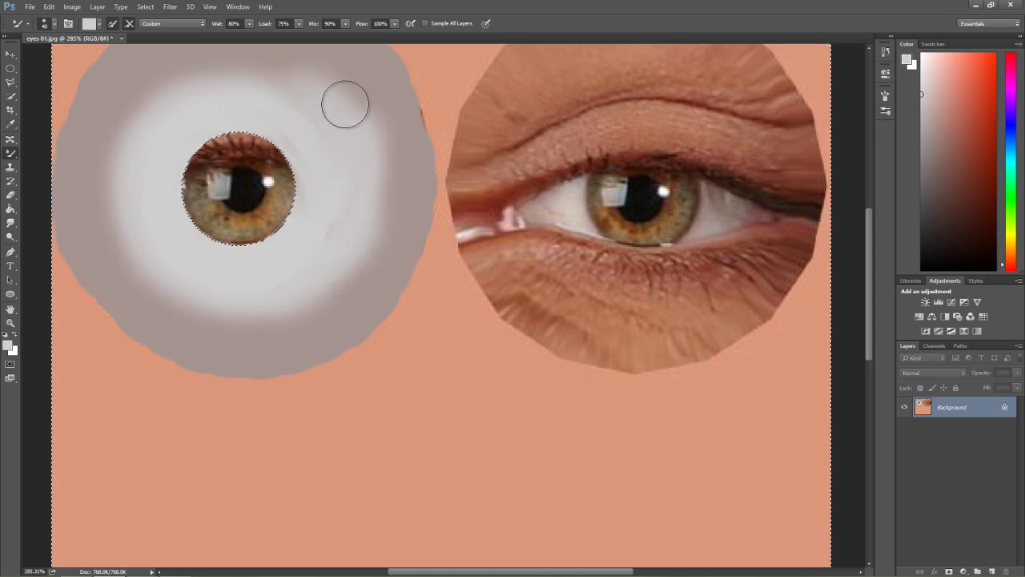
scroll(332, 110, up, 3)
scroll(321, 108, down, 5)
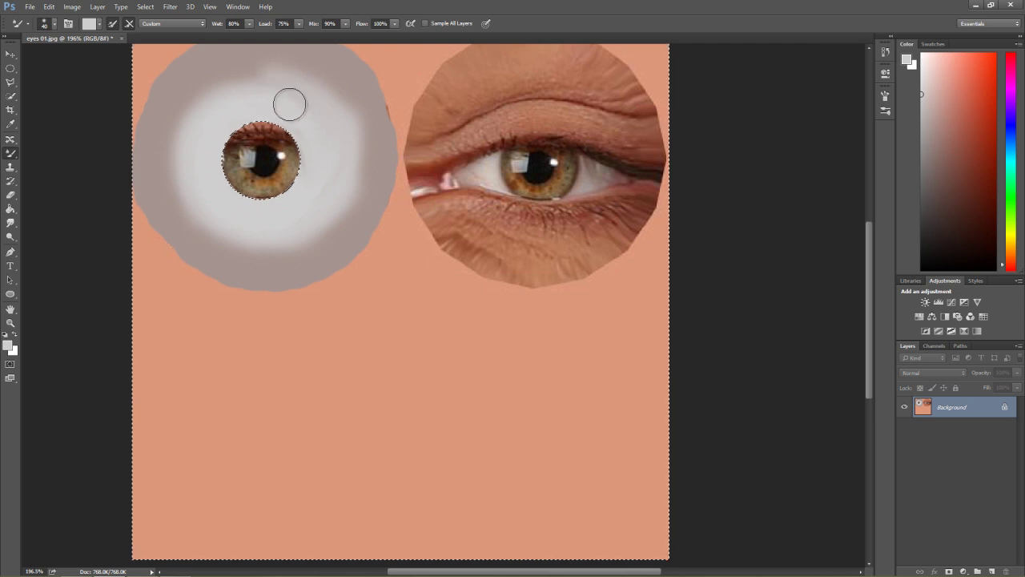
Step: Continue blending the light tone outward toward the first eyeball's edge, leaving a soft darker rim all around
mouse_move(223, 71)
mouse_down()
mouse_move(247, 86)
mouse_move(189, 96)
mouse_move(194, 107)
mouse_move(183, 102)
mouse_move(168, 143)
mouse_move(196, 103)
mouse_move(170, 177)
mouse_move(176, 138)
mouse_move(205, 229)
mouse_move(240, 257)
mouse_move(204, 216)
mouse_move(283, 253)
mouse_move(221, 239)
mouse_move(308, 243)
mouse_move(265, 247)
mouse_move(347, 220)
mouse_move(315, 240)
mouse_move(360, 189)
mouse_move(334, 227)
mouse_move(379, 136)
mouse_move(350, 181)
mouse_move(362, 104)
mouse_move(357, 147)
mouse_move(344, 86)
mouse_move(347, 107)
mouse_move(295, 58)
mouse_move(329, 103)
mouse_up()
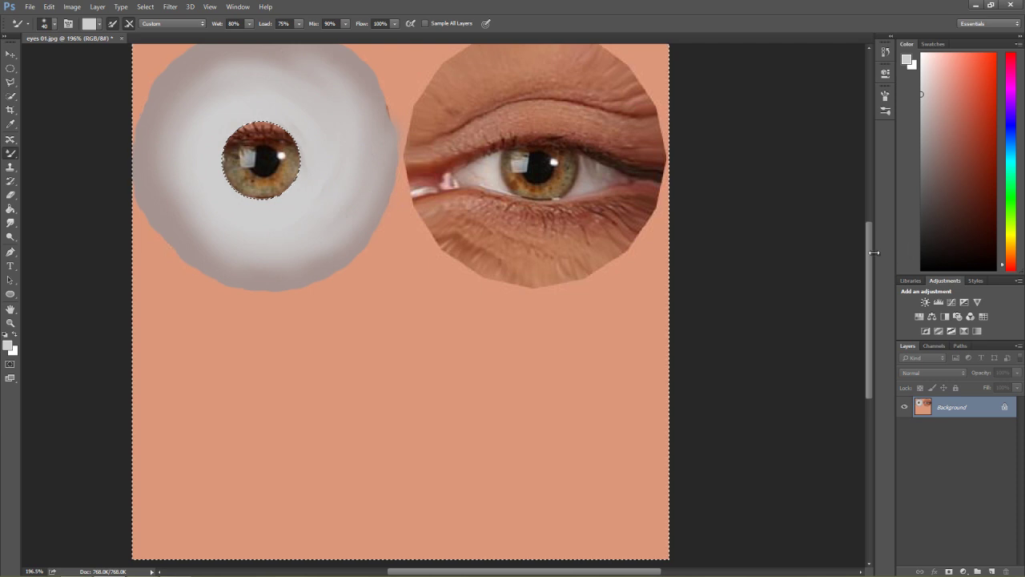
drag(877, 249, 875, 206)
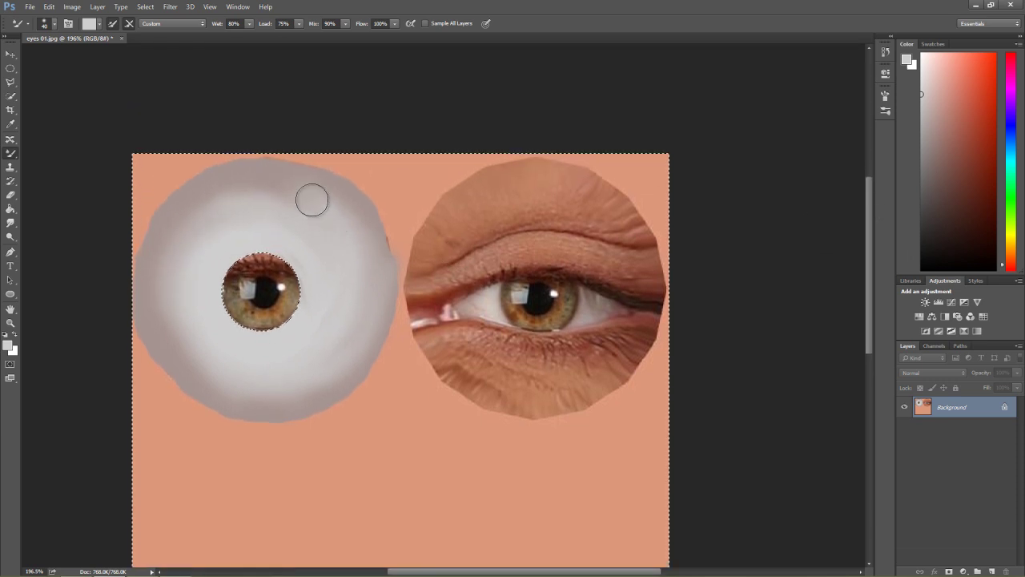
mouse_move(296, 207)
mouse_down()
mouse_move(256, 189)
mouse_move(282, 199)
mouse_move(204, 197)
mouse_move(281, 198)
mouse_move(237, 180)
mouse_move(196, 203)
mouse_up()
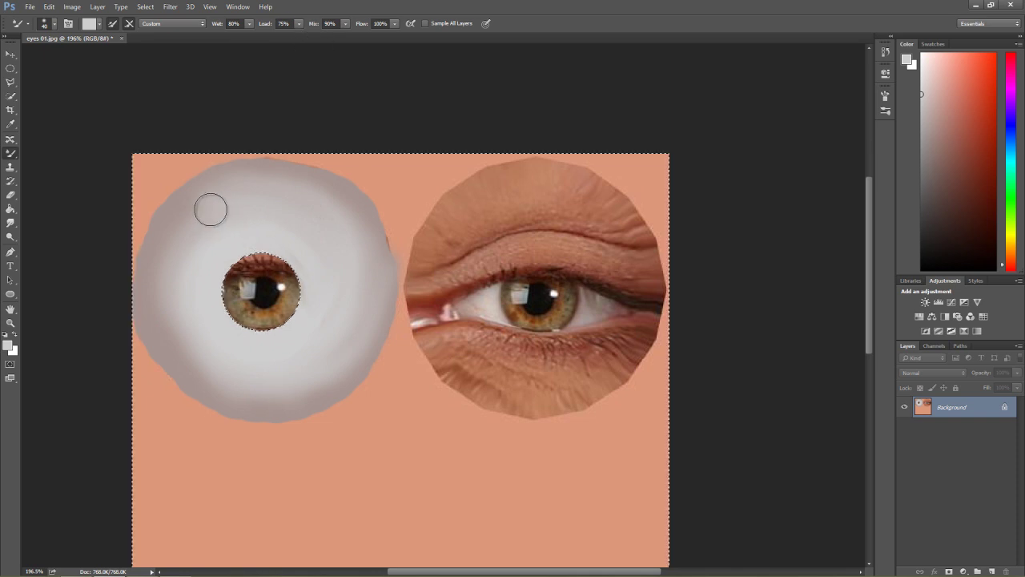
mouse_move(188, 310)
mouse_down()
mouse_move(207, 373)
mouse_move(274, 394)
mouse_move(326, 376)
mouse_move(317, 367)
mouse_move(353, 339)
mouse_move(344, 340)
mouse_move(362, 286)
mouse_move(362, 301)
mouse_move(343, 246)
mouse_move(351, 265)
mouse_move(361, 257)
mouse_move(336, 202)
mouse_move(336, 213)
mouse_move(265, 205)
mouse_up()
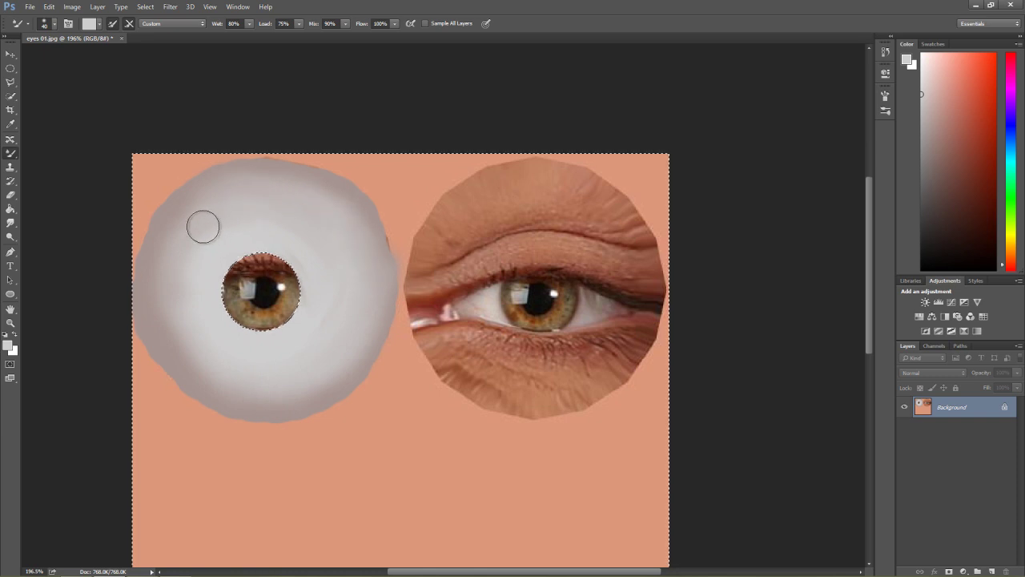
mouse_move(209, 363)
mouse_down()
mouse_move(182, 339)
mouse_move(217, 366)
mouse_move(278, 385)
mouse_move(244, 384)
mouse_move(182, 352)
mouse_move(221, 367)
mouse_move(176, 335)
mouse_up()
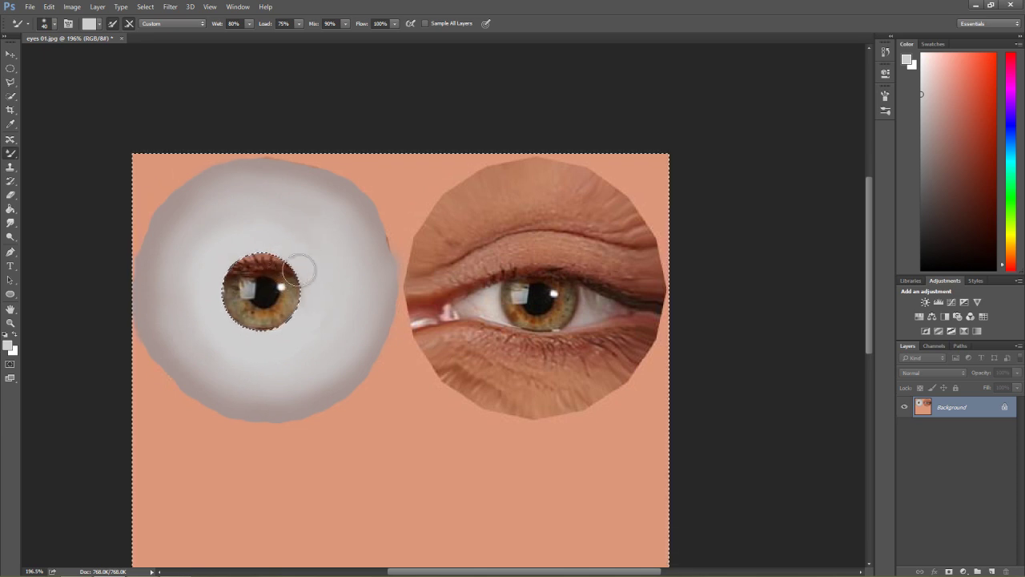
Step: Reactivate the regular Brush tool and view the Vampire Veins brush page on DeviantArt in the browser
right_click(11, 153)
click(41, 151)
key(alt+Tab)
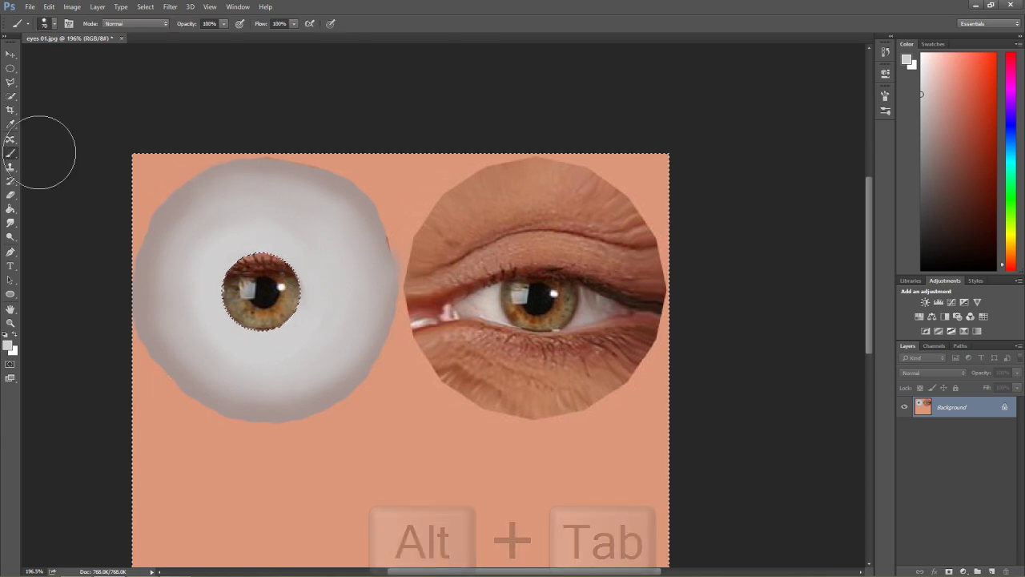
key(alt+Tab)
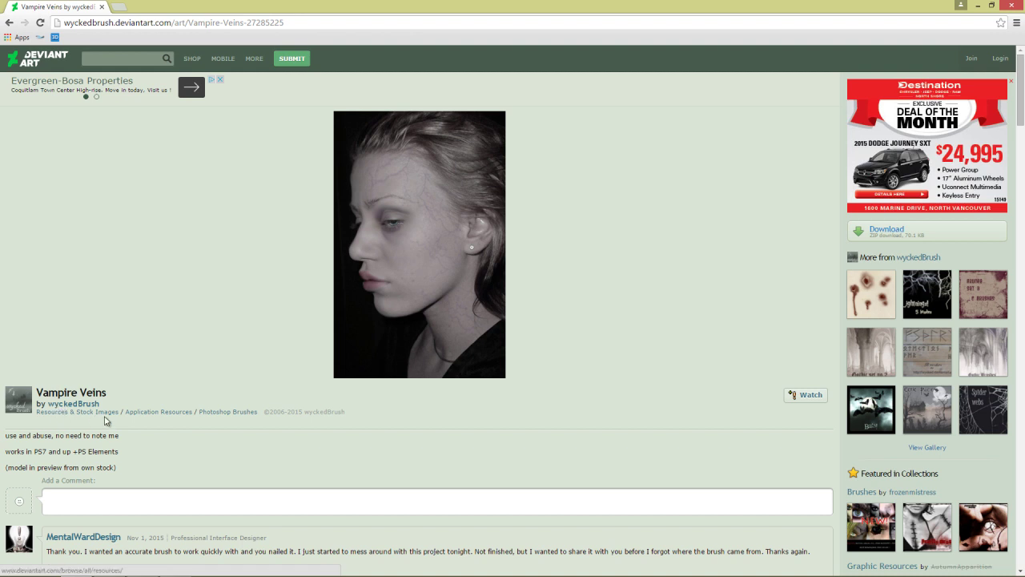
click(125, 413)
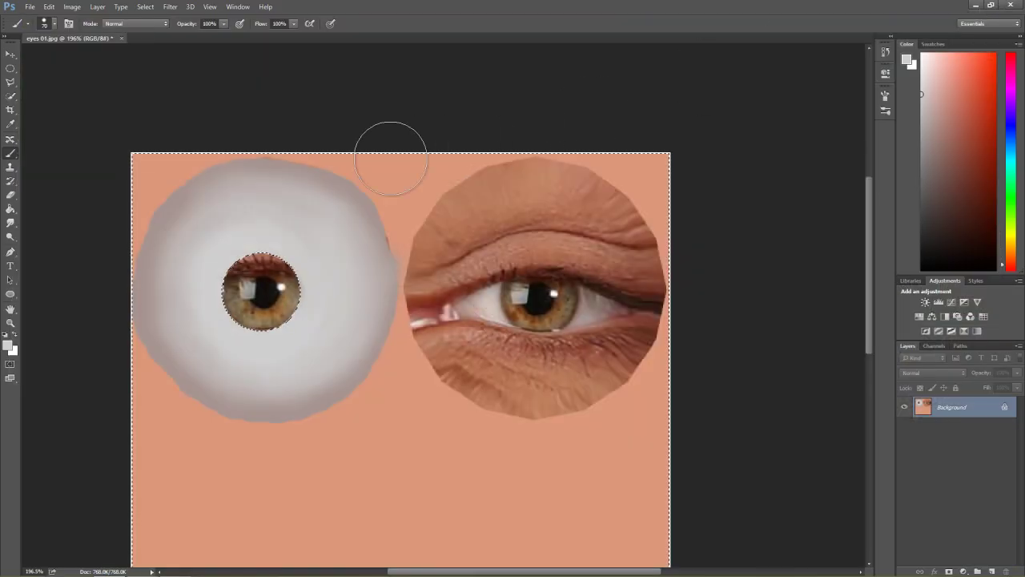
Step: Choose the 129 px vein brush preset and set the foreground color to dark red #9d1d00
click(54, 25)
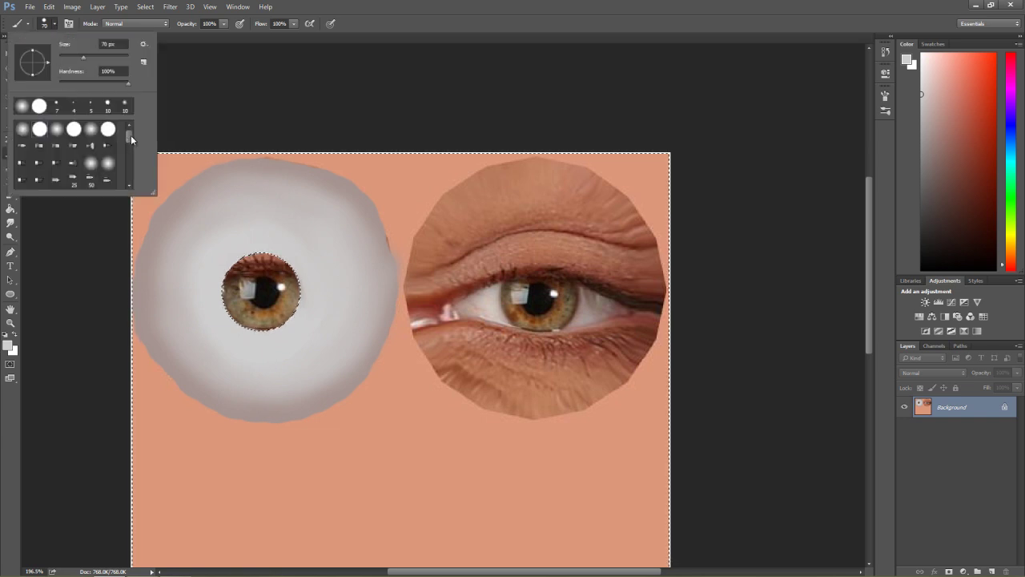
drag(131, 135, 126, 171)
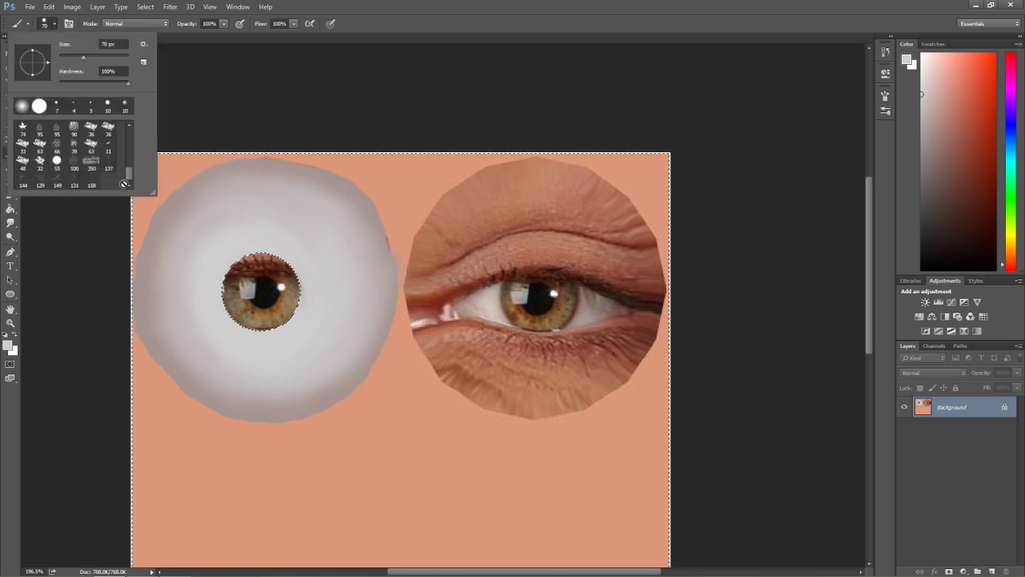
click(40, 179)
key(Return)
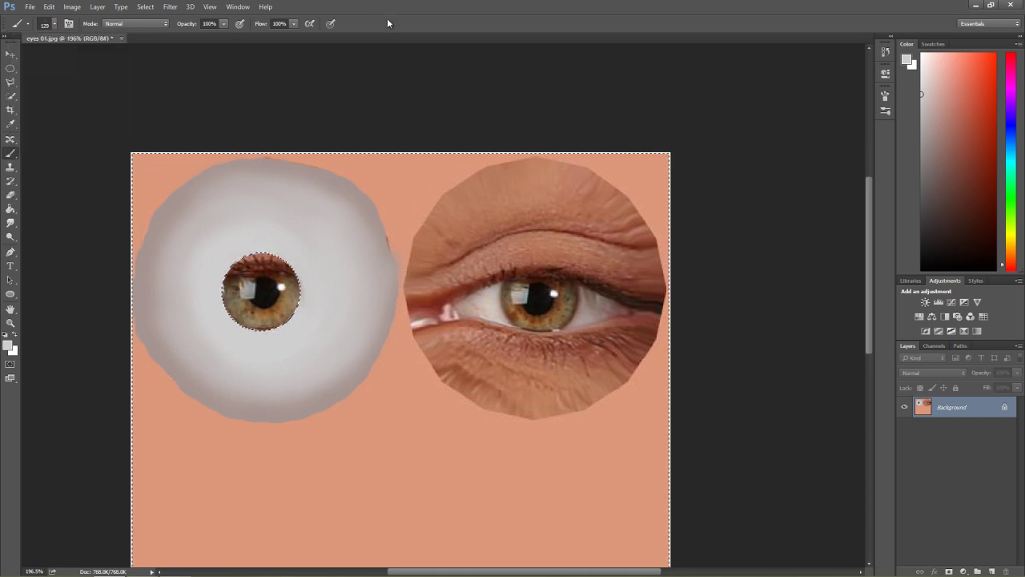
mouse_move(344, 210)
mouse_down()
mouse_move(316, 224)
mouse_move(271, 195)
mouse_up()
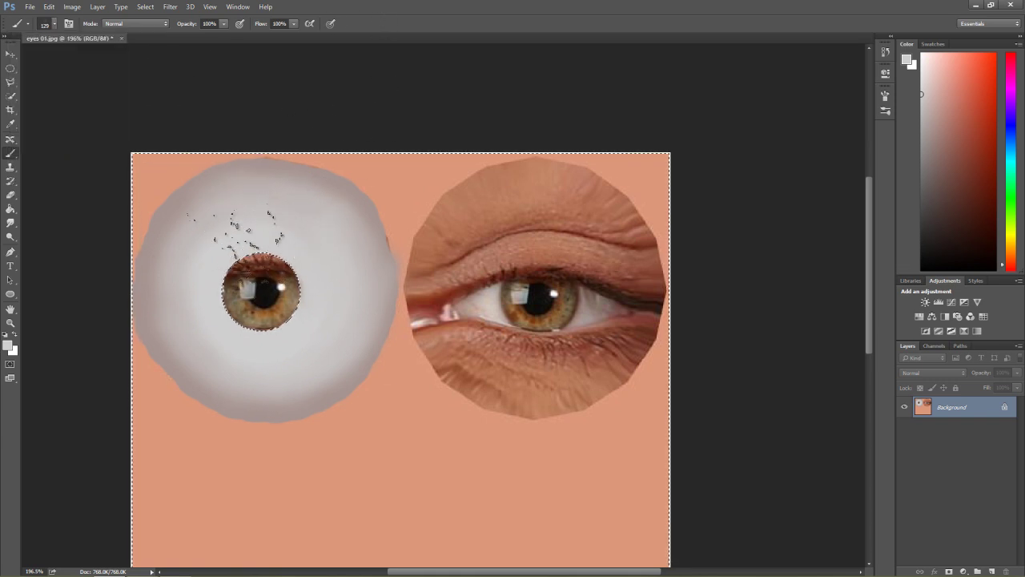
click(8, 345)
drag(477, 209, 513, 198)
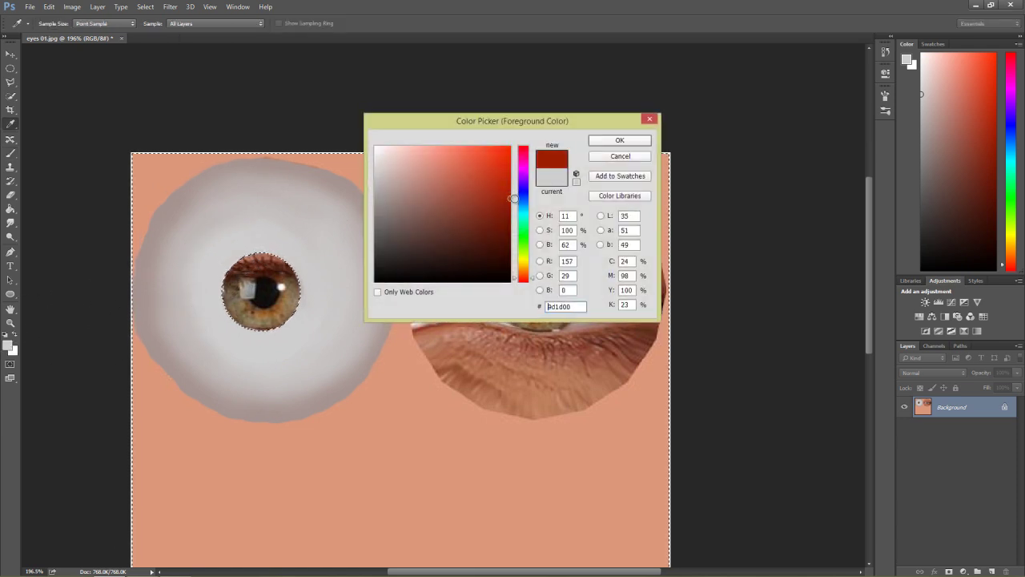
click(618, 142)
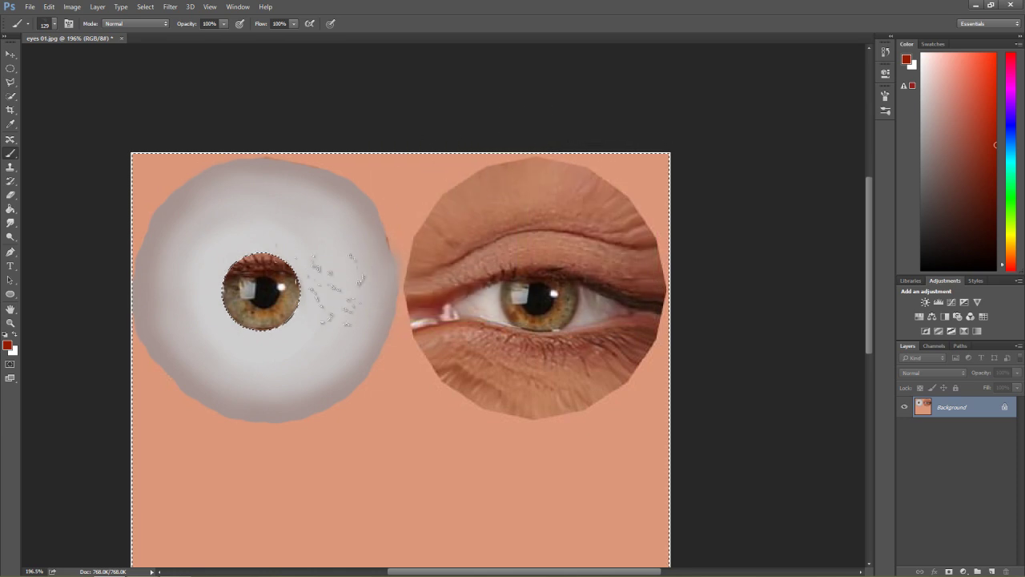
Step: Paint red veins beside and above the first iris, undoing the excess vein stroke and rotating the brush tip for variation
mouse_move(355, 339)
mouse_down()
mouse_move(344, 320)
mouse_move(377, 339)
mouse_move(348, 332)
mouse_move(311, 201)
mouse_move(361, 293)
mouse_move(348, 356)
mouse_move(317, 385)
mouse_move(240, 392)
mouse_move(195, 286)
mouse_move(240, 192)
mouse_move(328, 309)
mouse_up()
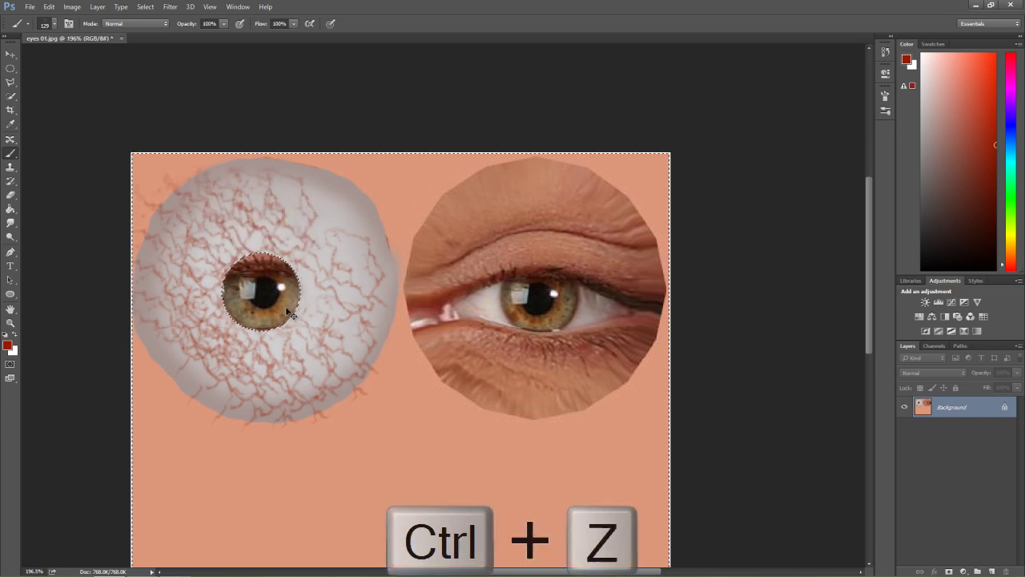
key(ctrl+z)
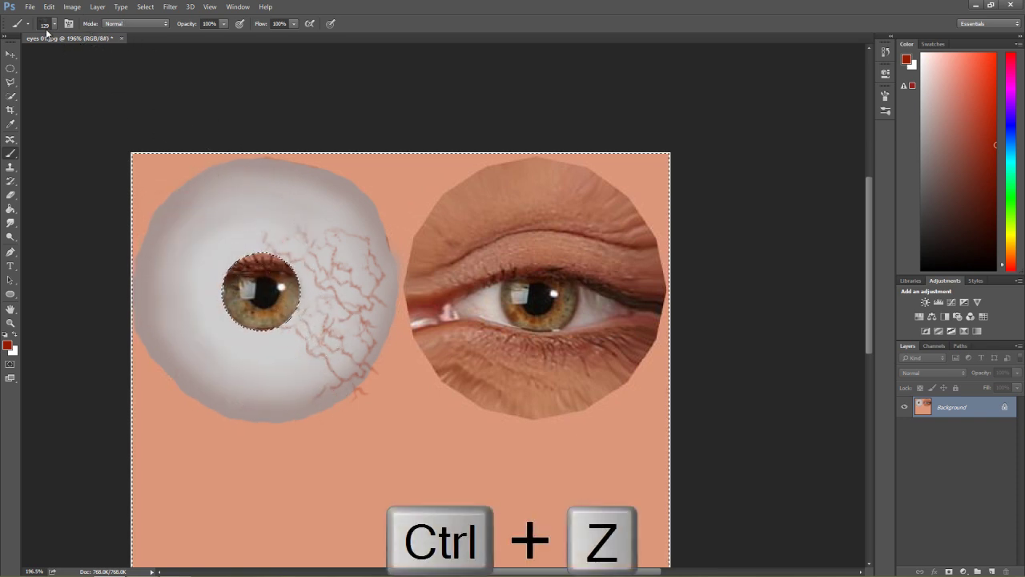
click(55, 24)
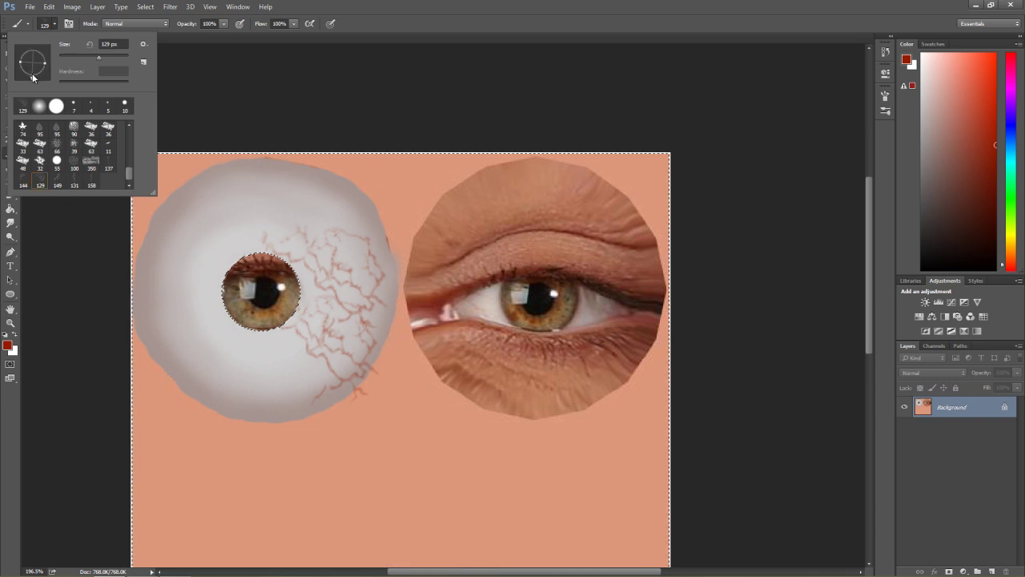
click(300, 207)
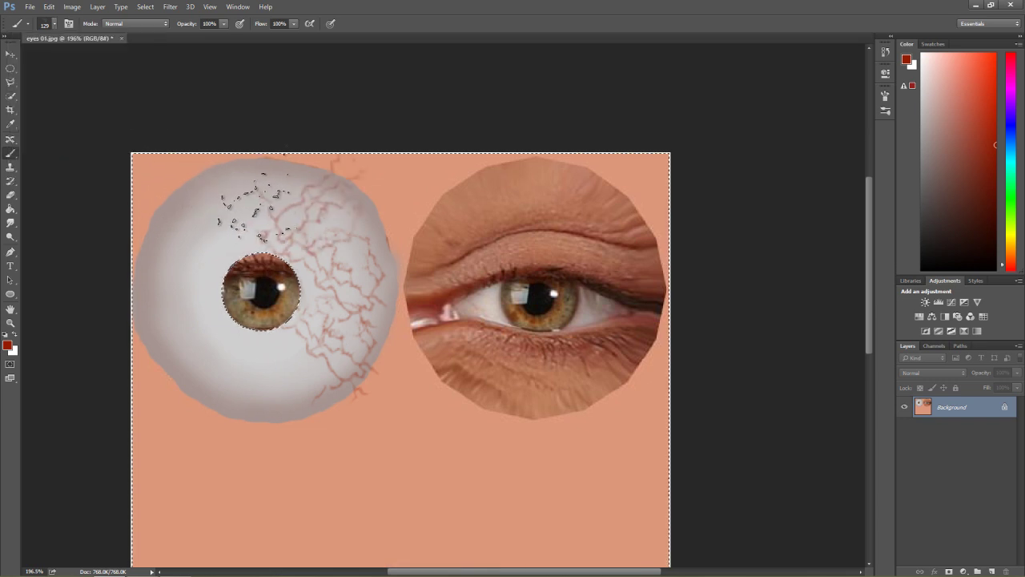
click(55, 25)
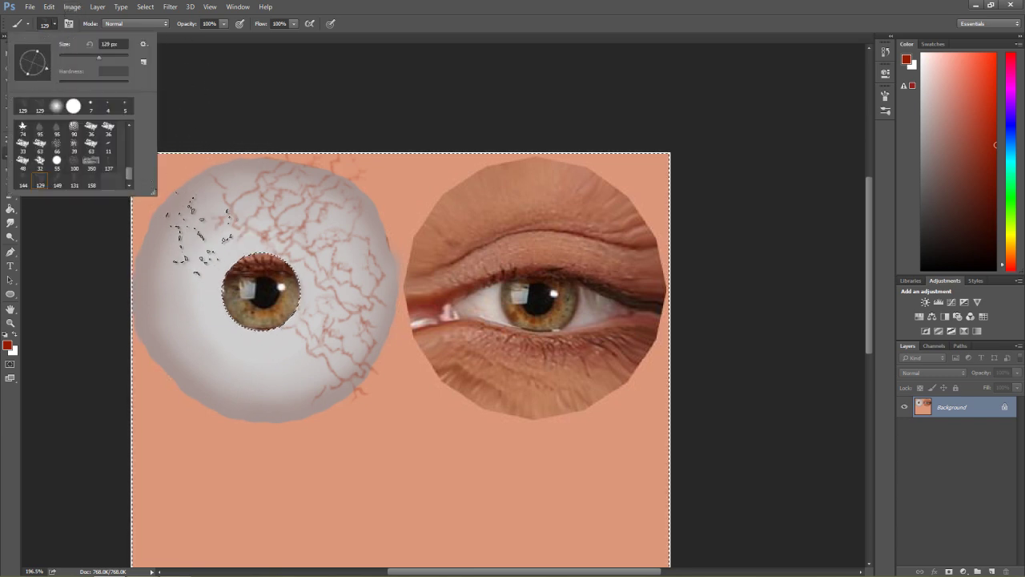
click(204, 232)
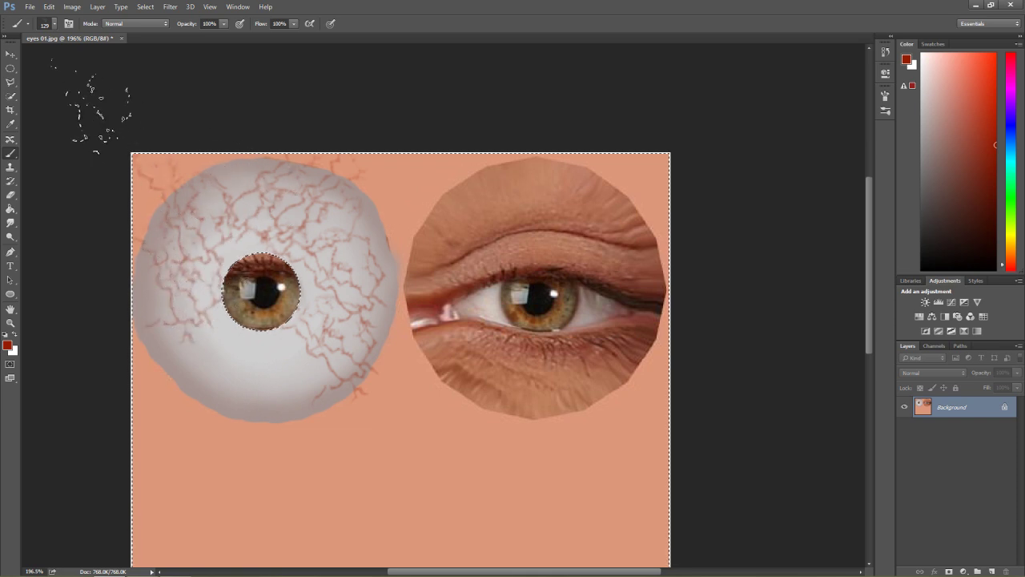
Step: Change the vein brush angle and paint red veins across the lower part of the first eyeball
click(51, 24)
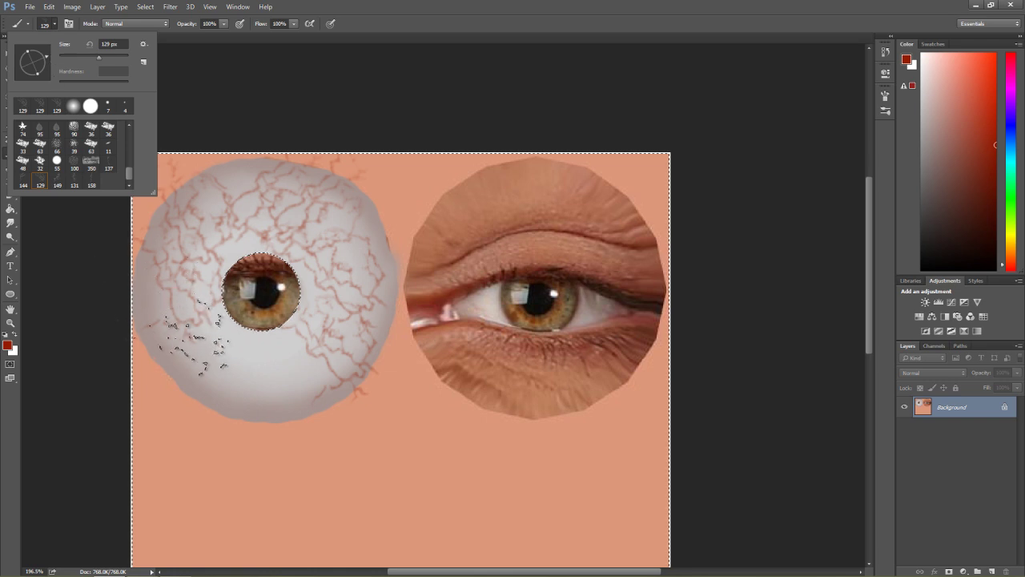
click(208, 368)
drag(257, 393, 320, 369)
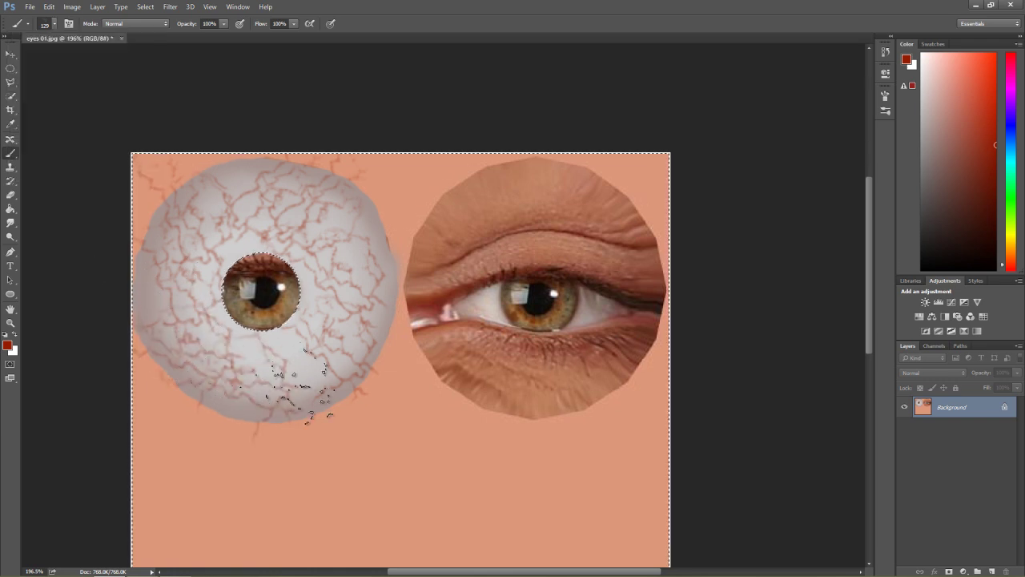
click(51, 25)
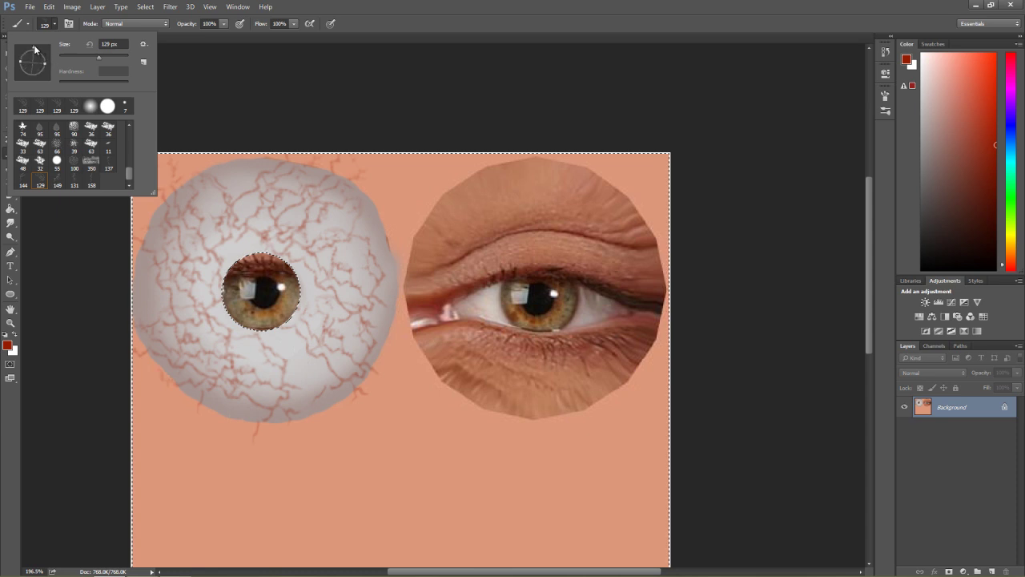
mouse_move(216, 416)
mouse_down()
mouse_move(249, 421)
mouse_move(260, 400)
mouse_up()
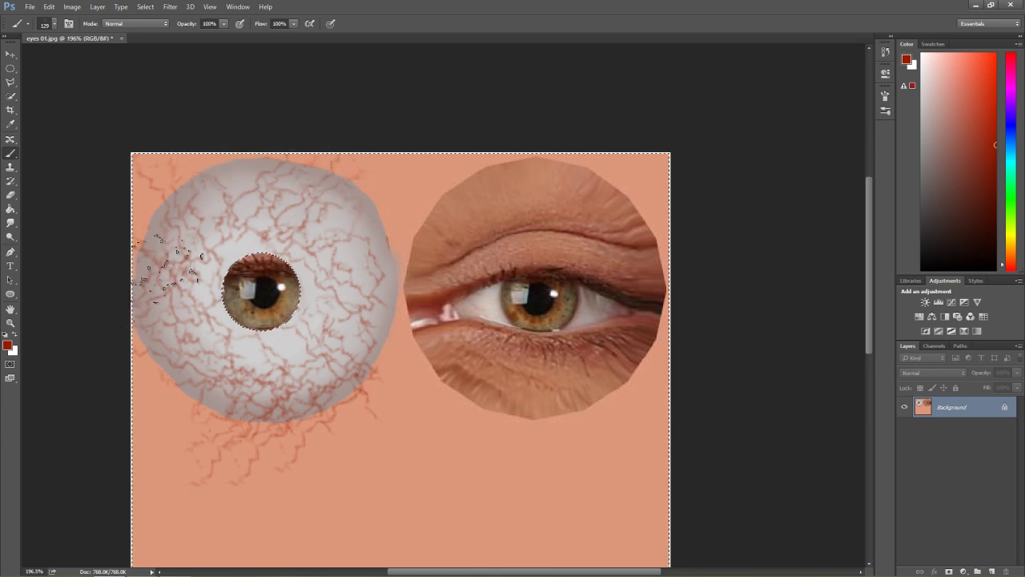
Step: Reduce the vein brush to 80 px, rotate its tip and add finer veins along the eyeball's lower edge
key(bracketleft)
key(bracketleft)
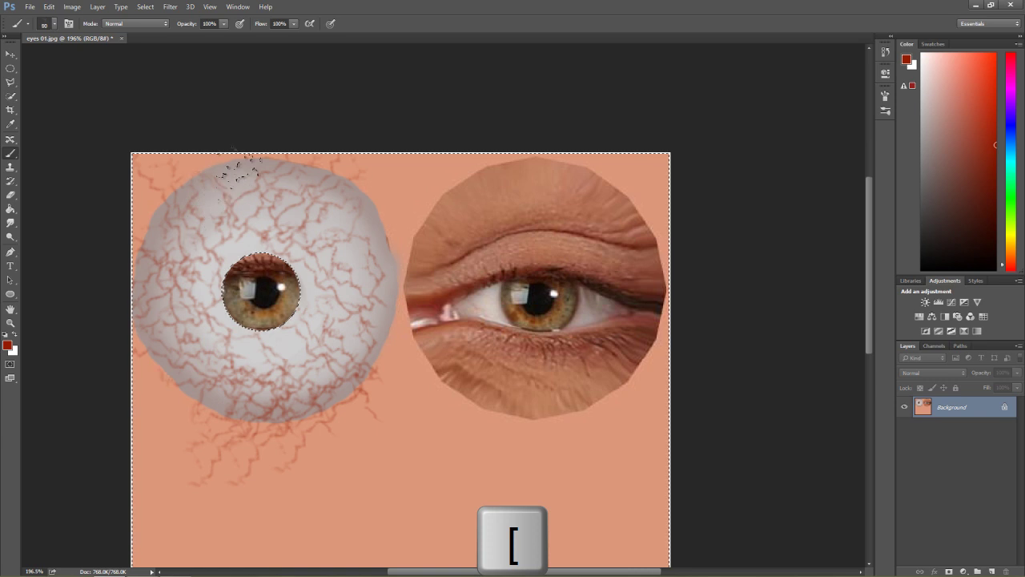
click(55, 25)
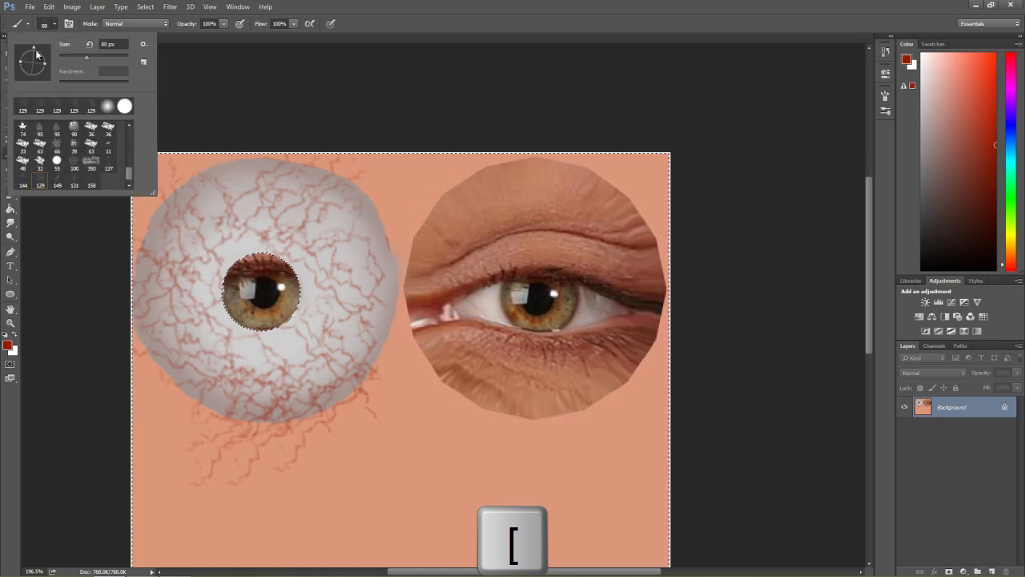
click(228, 404)
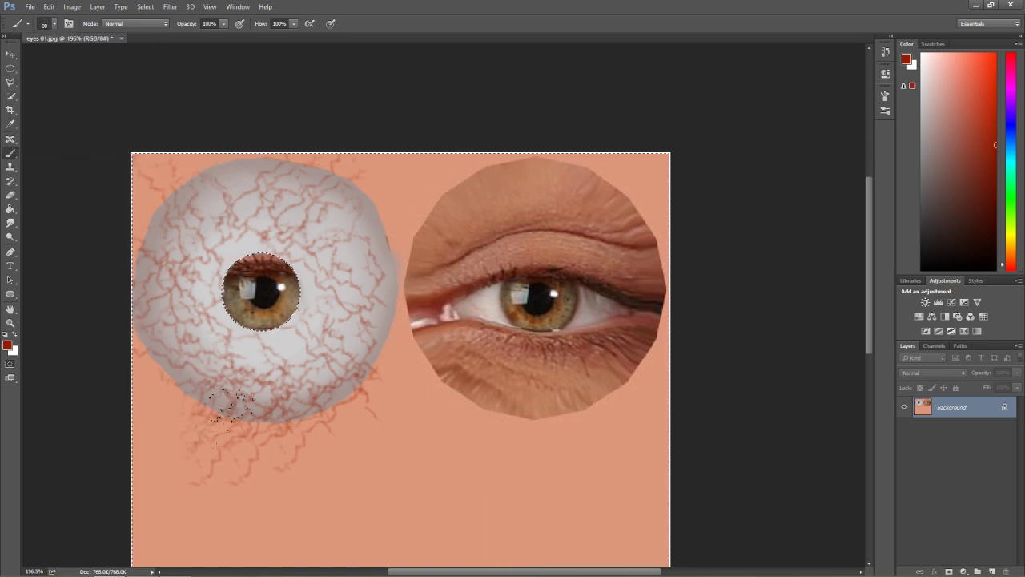
drag(349, 376, 360, 384)
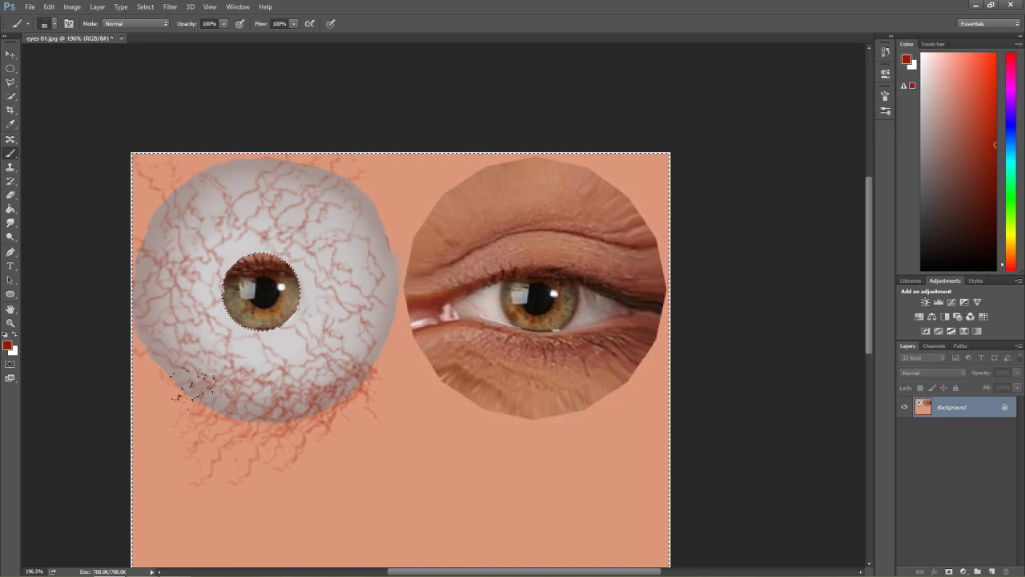
Step: Paint finer red veins around the first eyeball's lower-left and left edges with the 80 px brush, rotating its tip between strokes
drag(208, 389, 170, 358)
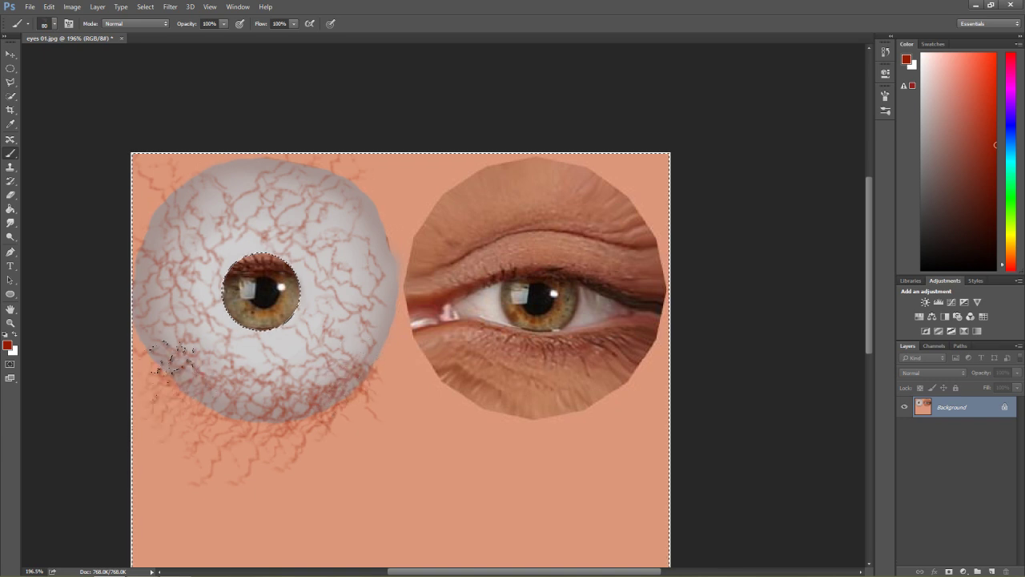
click(54, 25)
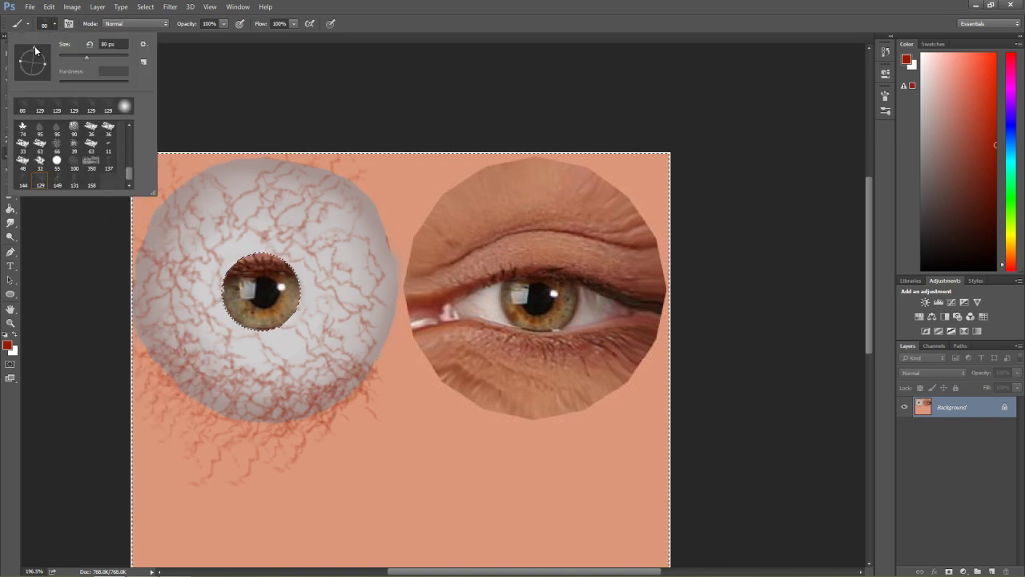
click(151, 277)
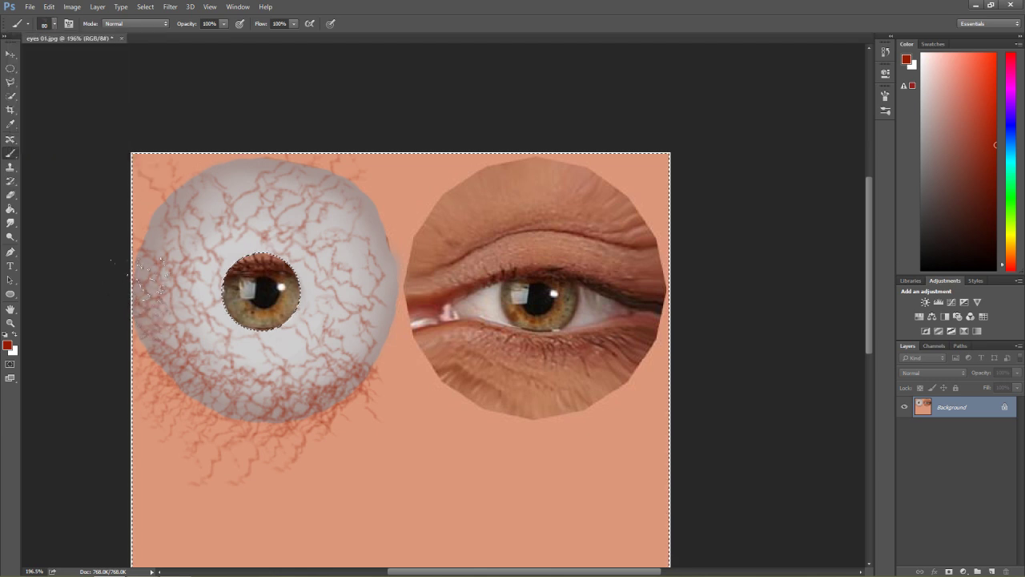
mouse_move(169, 224)
mouse_down()
mouse_move(196, 200)
mouse_move(171, 209)
mouse_up()
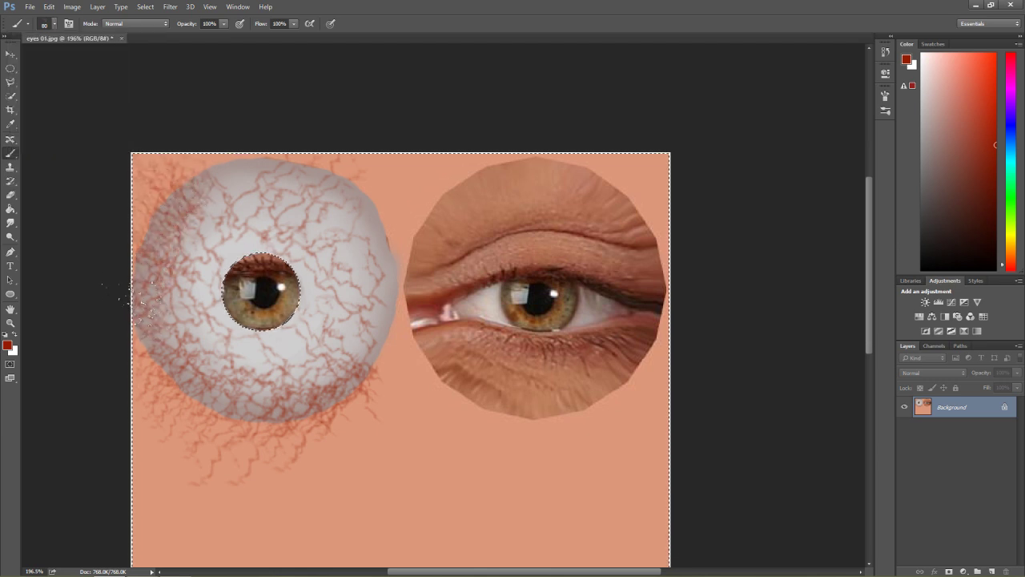
Step: Rotate the 80 px vein brush tip between strokes and paint finer veins along the first eyeball's upper and right edges
click(53, 26)
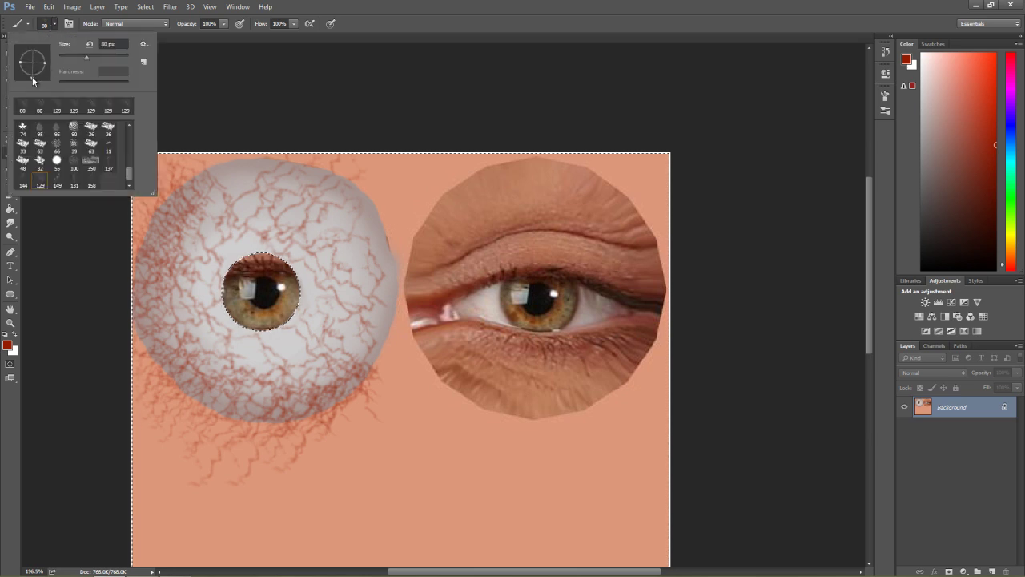
click(229, 170)
mouse_move(268, 173)
mouse_down()
mouse_move(333, 201)
mouse_move(359, 196)
mouse_move(355, 204)
mouse_move(263, 177)
mouse_up()
key(ctrl+d)
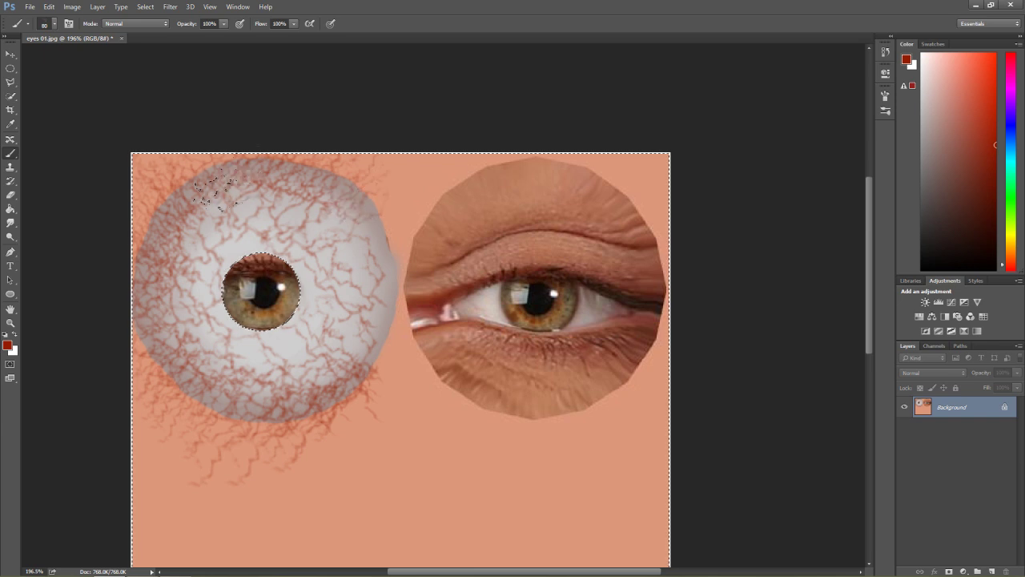
click(53, 24)
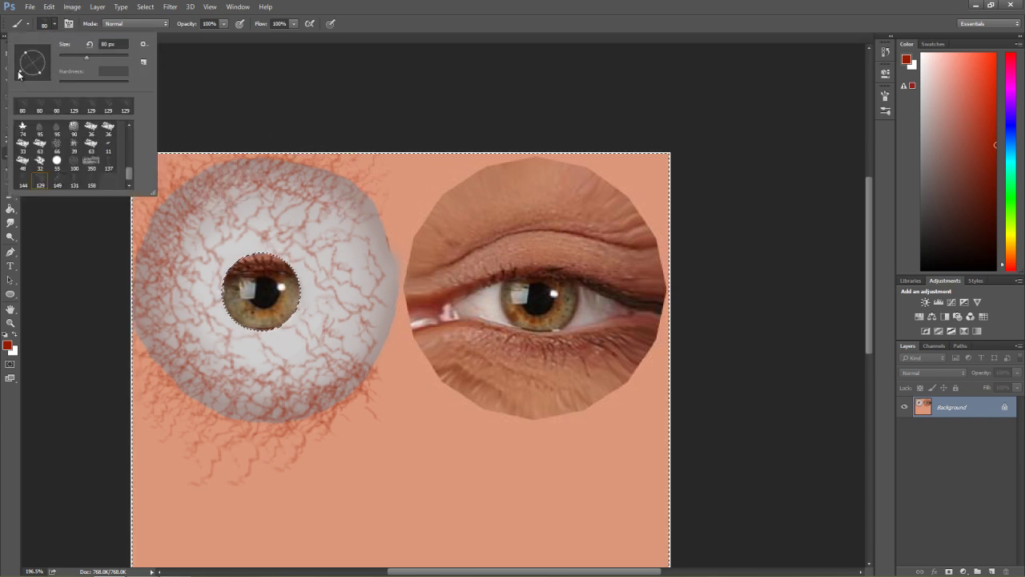
click(381, 193)
mouse_move(383, 200)
mouse_down()
mouse_move(396, 229)
mouse_move(385, 264)
mouse_up()
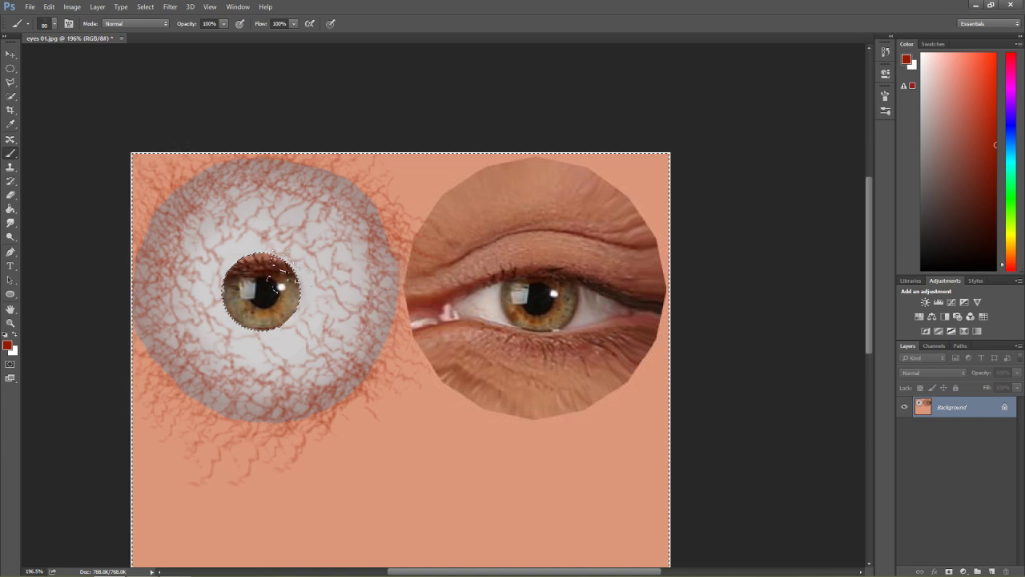
Step: Invert the selection to isolate the first iris and clone clean iris texture over its eyelid, lashes and light reflections
key(ctrl+shift+i)
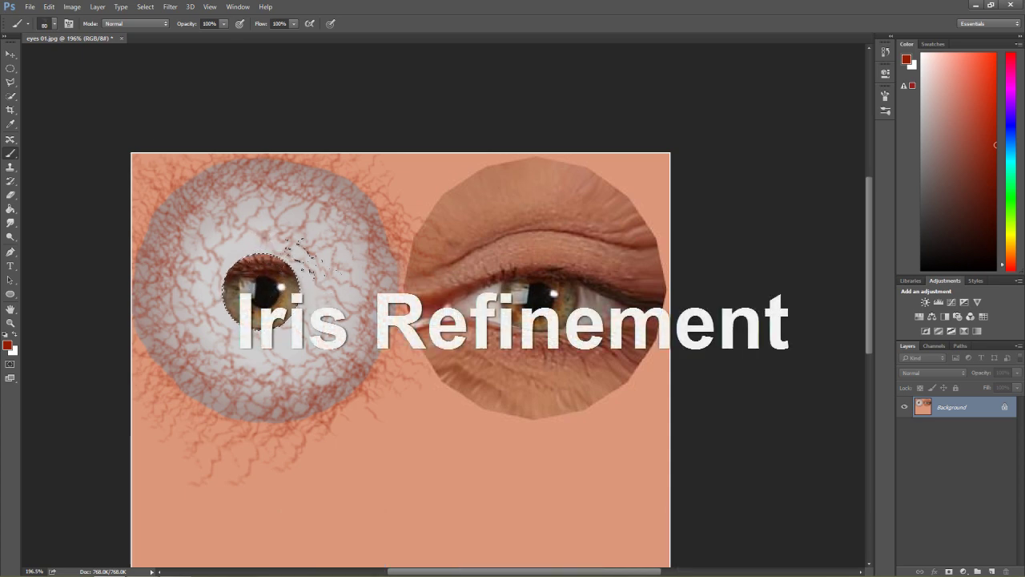
scroll(325, 275, up, 5)
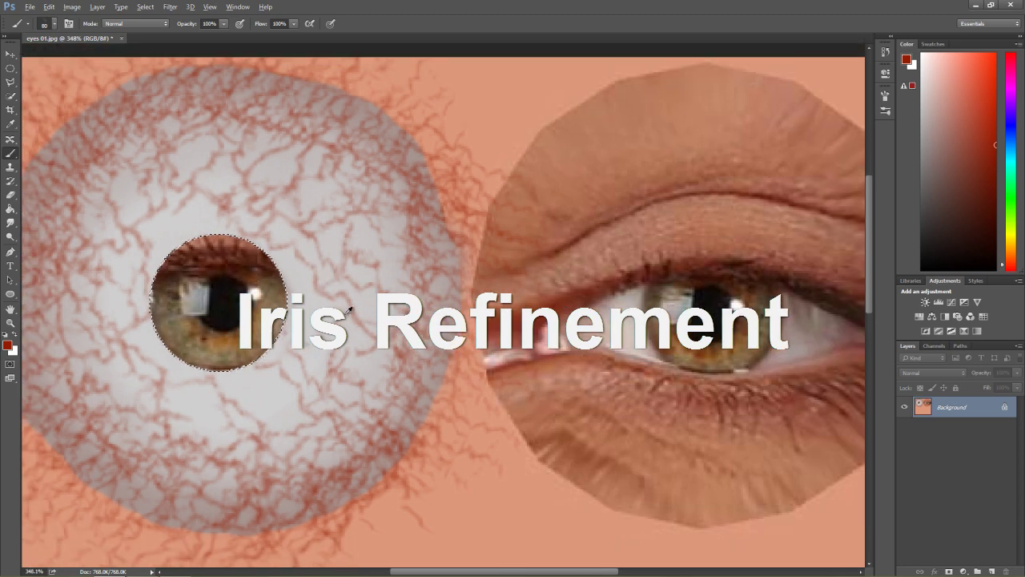
drag(501, 571, 452, 571)
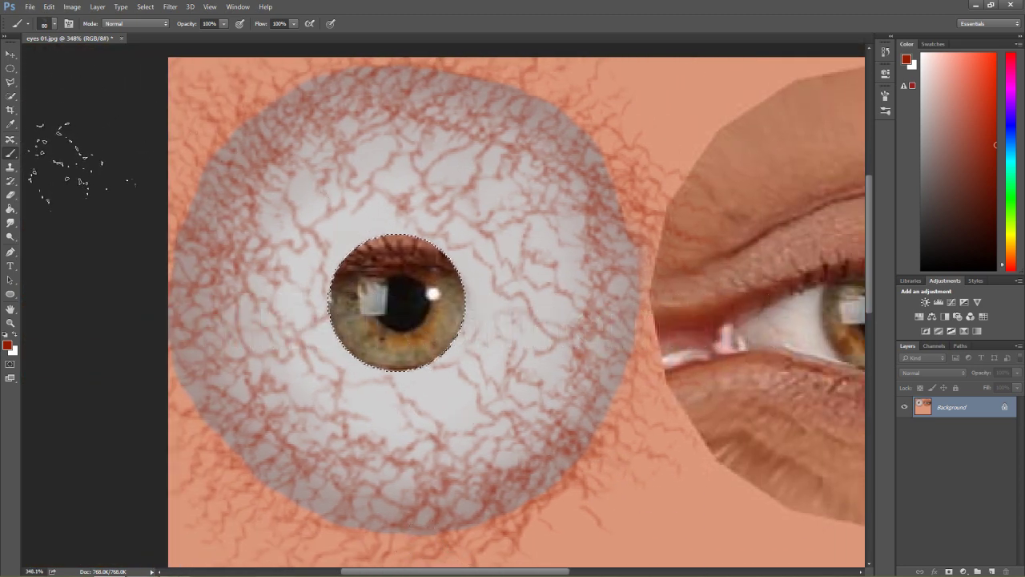
right_click(10, 168)
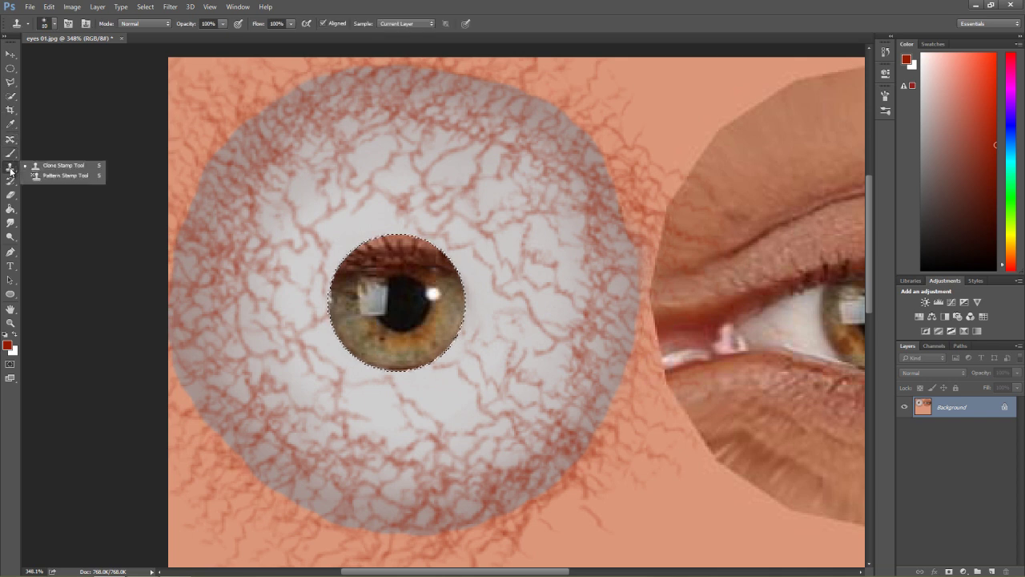
click(70, 168)
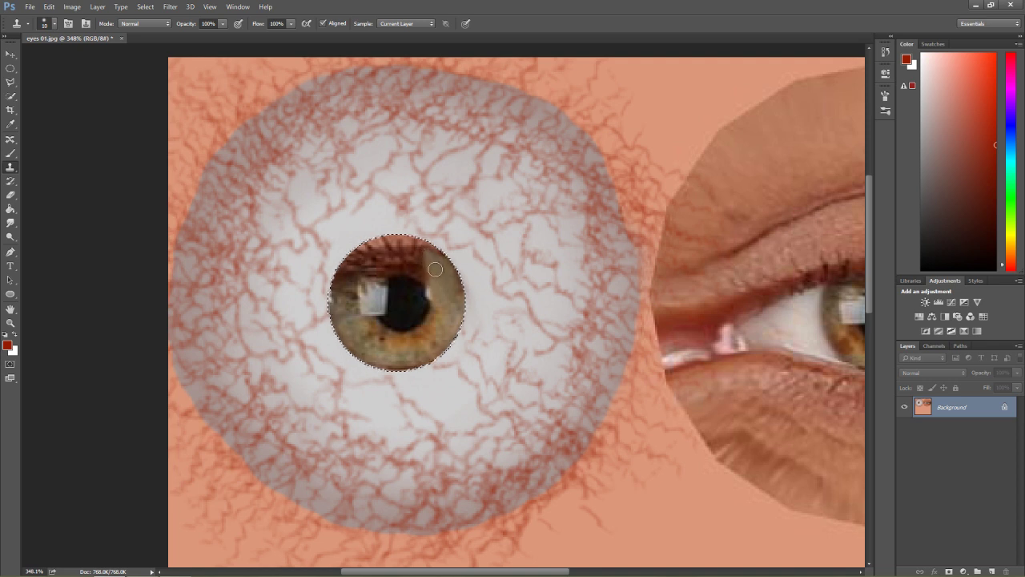
key(alt)
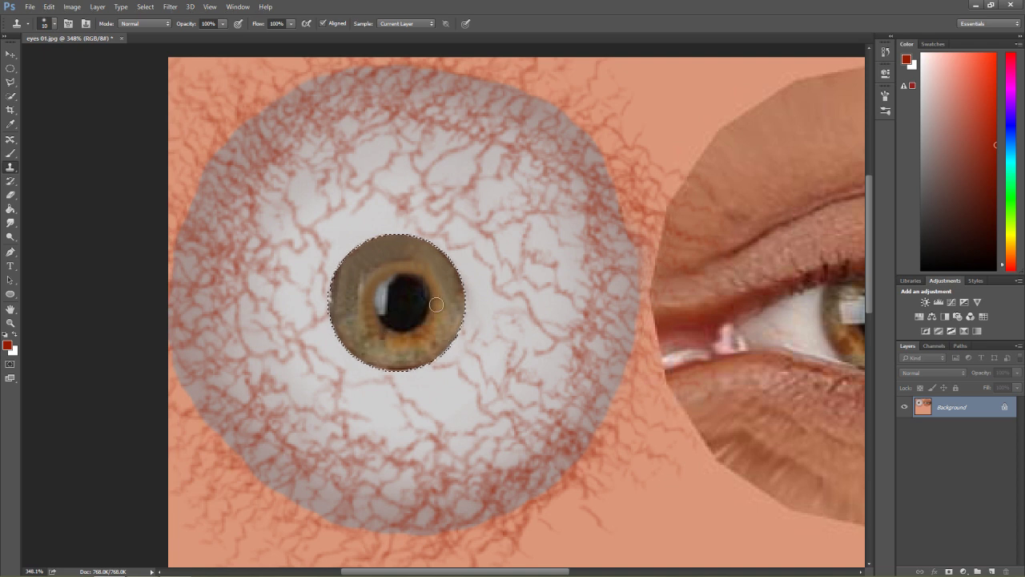
Step: Paint the pupil solid black (#000000) with a harder 10 px round brush and touch up its rim with the Clone Stamp
click(11, 153)
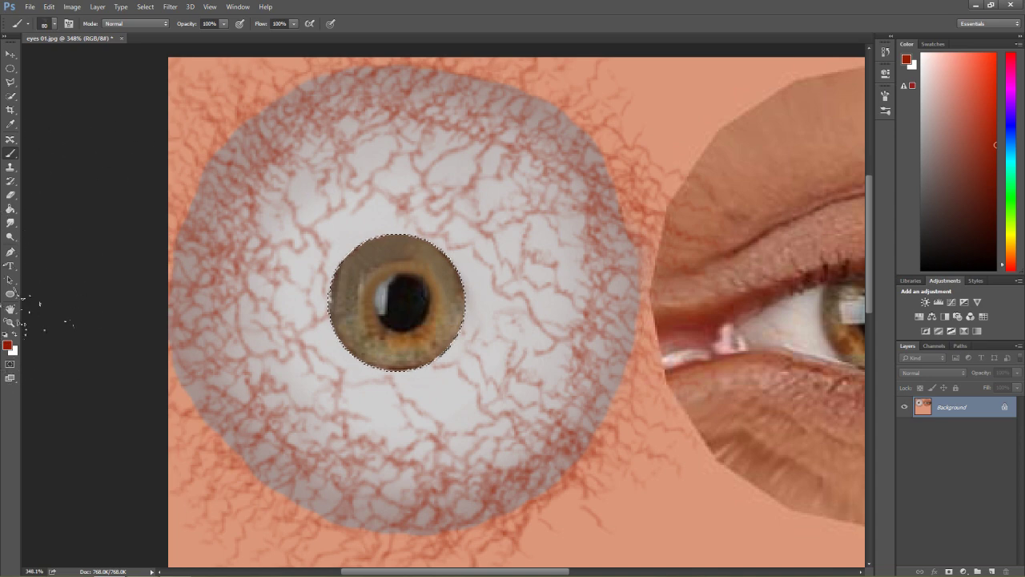
click(8, 346)
text(000000)
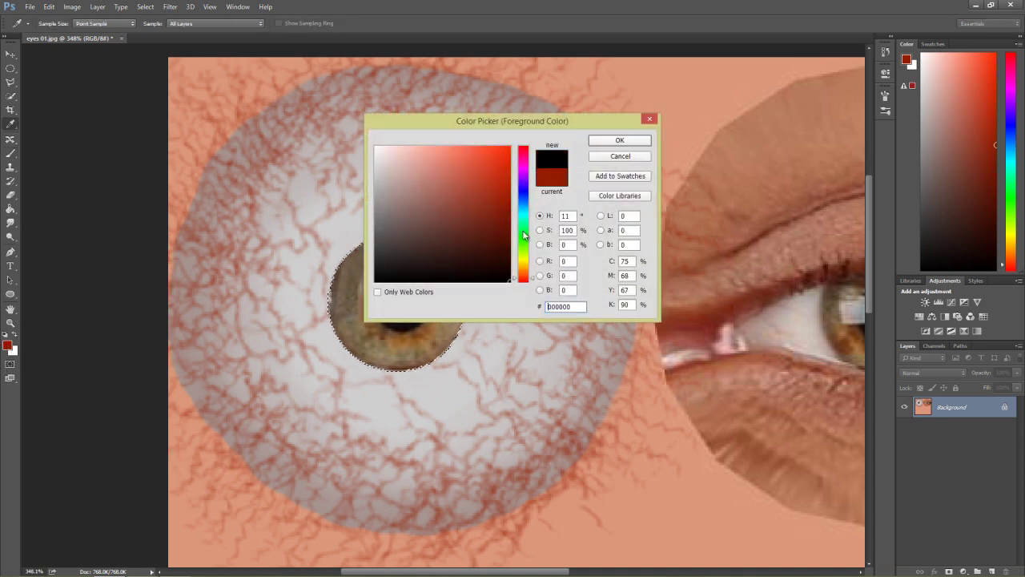
click(619, 140)
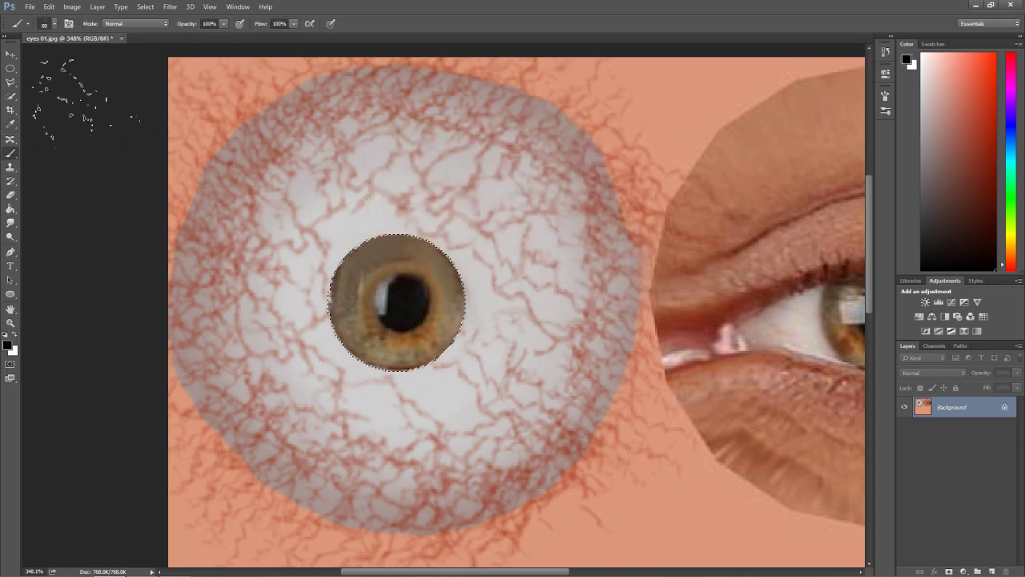
click(54, 24)
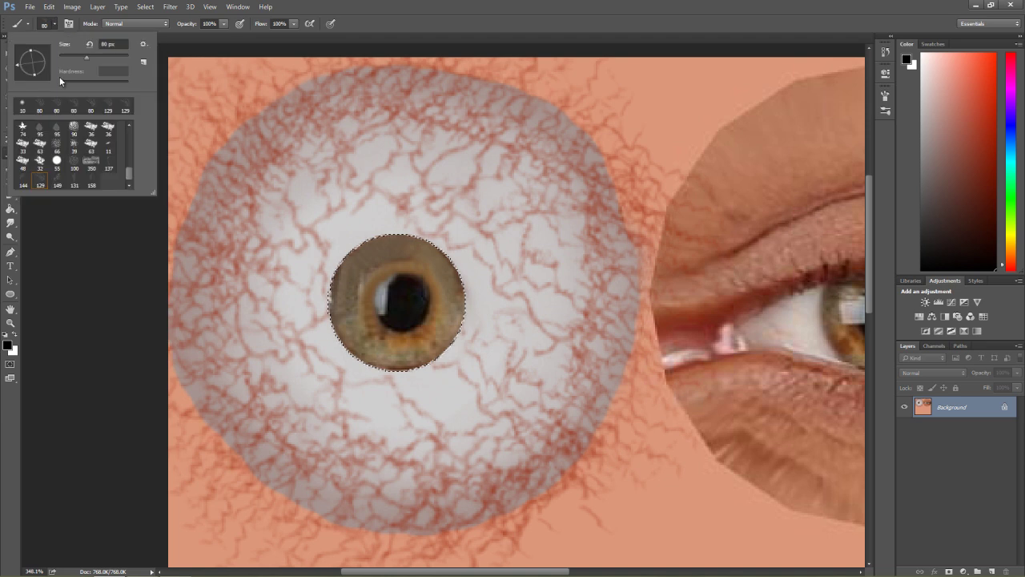
click(25, 112)
drag(60, 83, 128, 83)
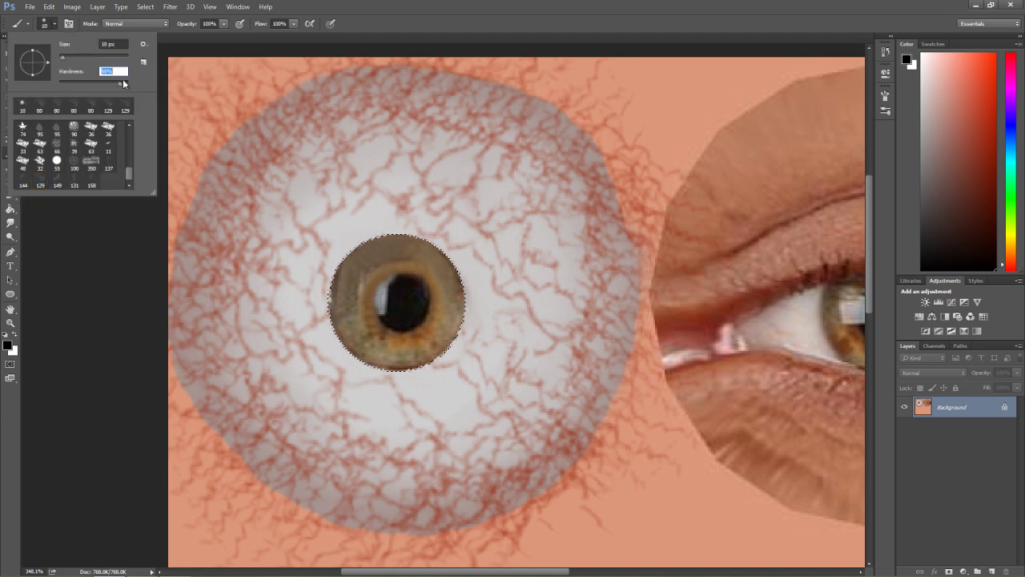
key(Return)
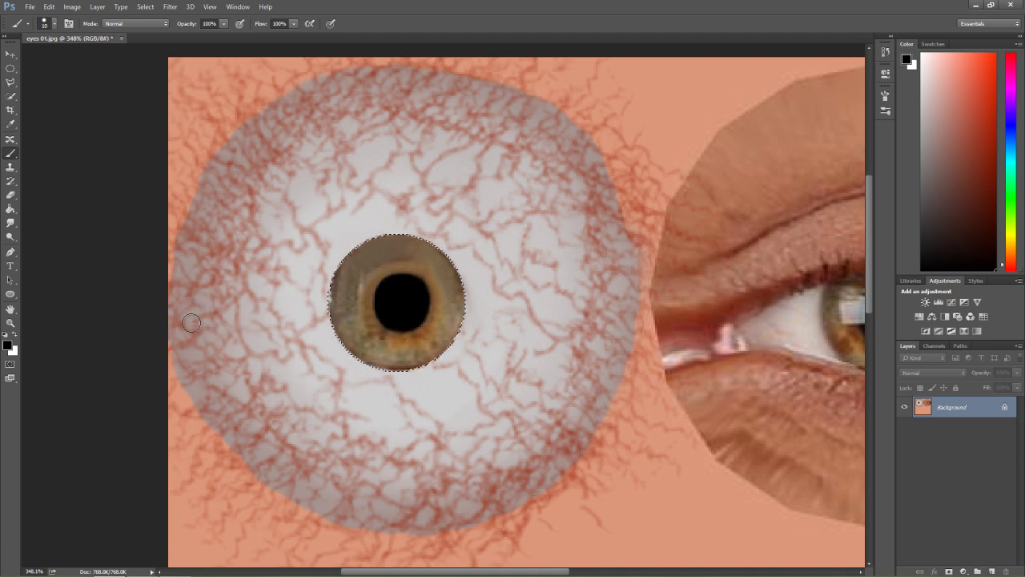
click(11, 166)
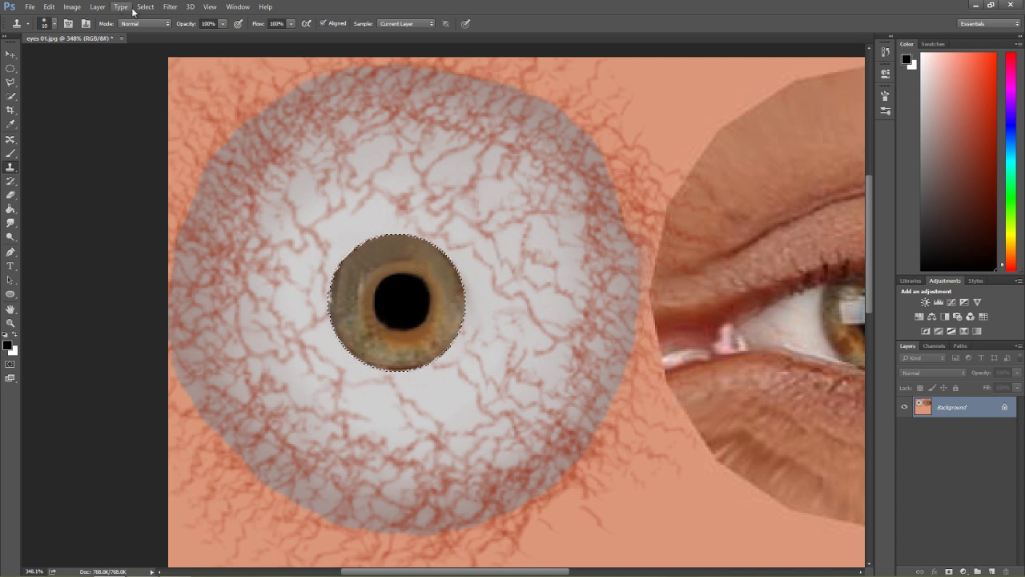
Step: Add 7.17% uniform, non-monochromatic noise to the selected iris
click(172, 8)
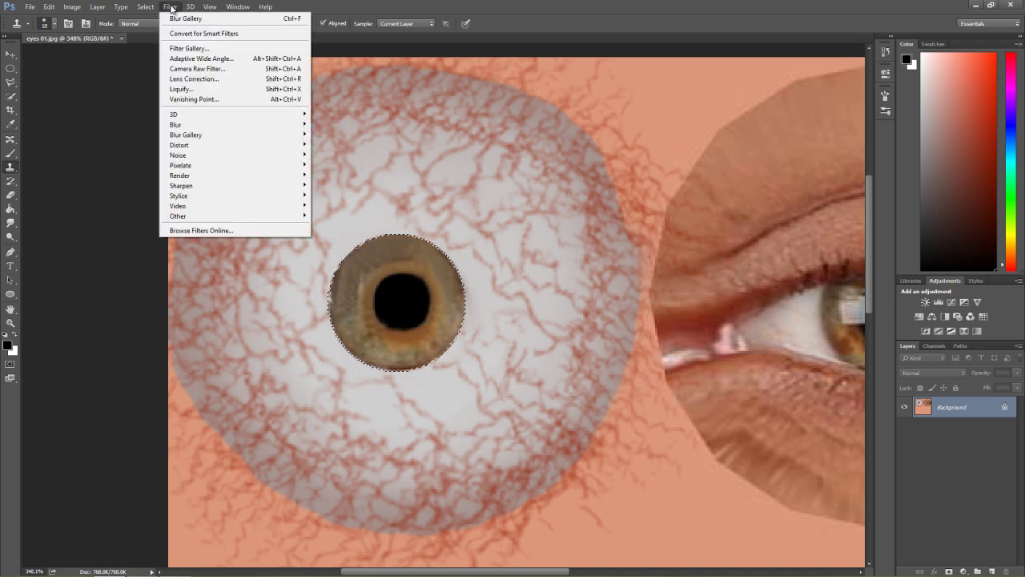
mouse_move(224, 157)
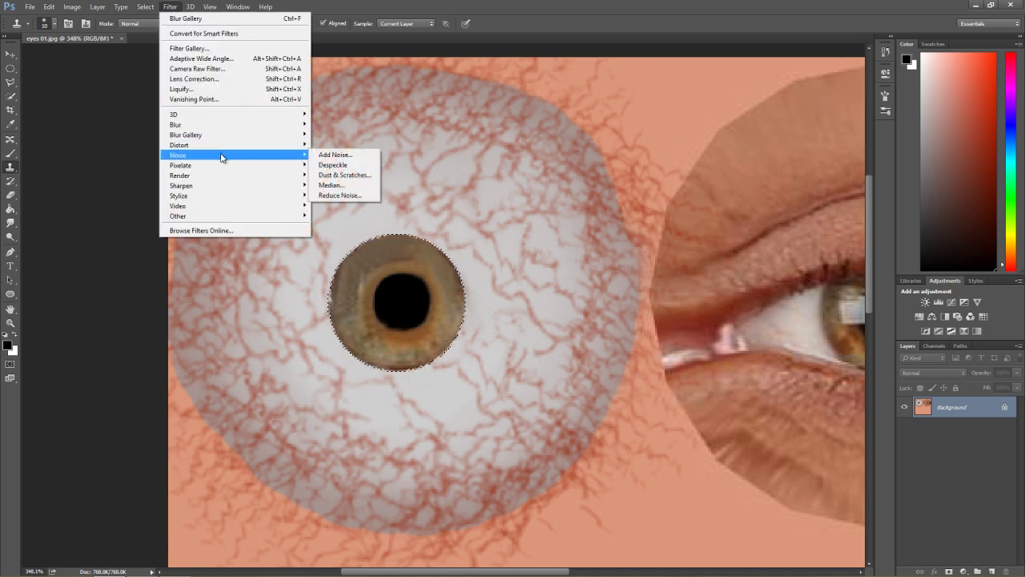
click(341, 157)
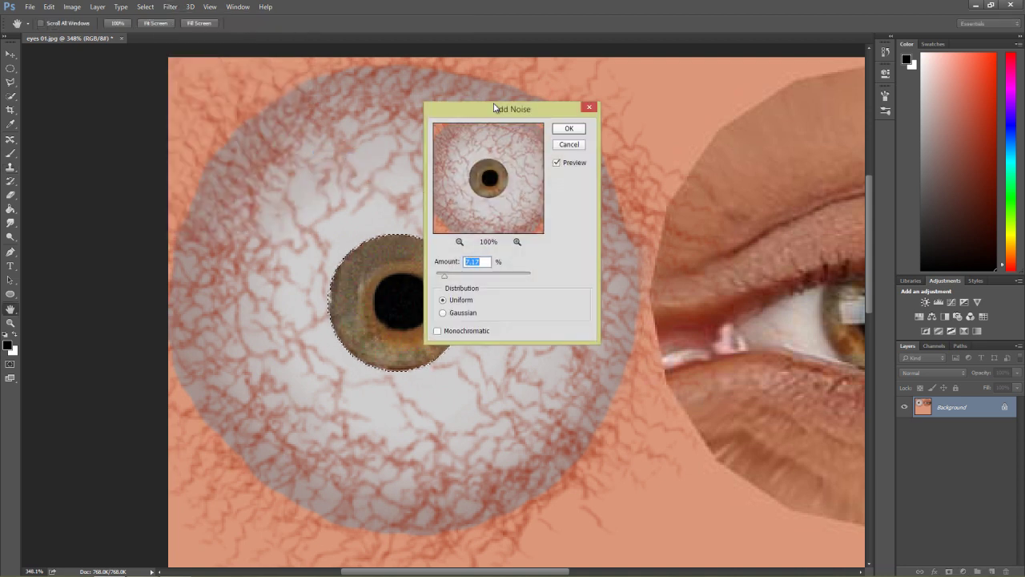
drag(497, 105, 580, 116)
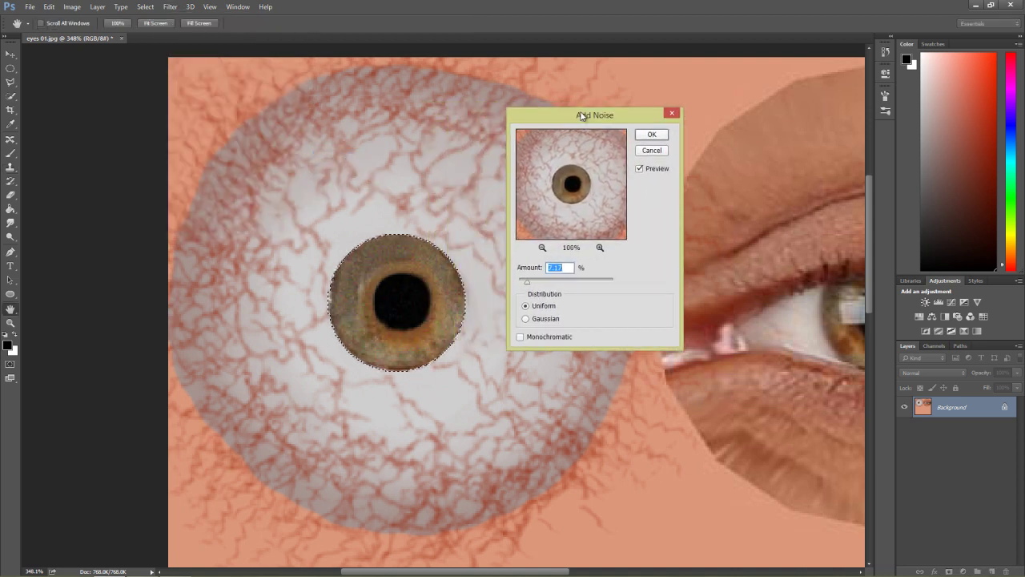
click(653, 134)
key(s)
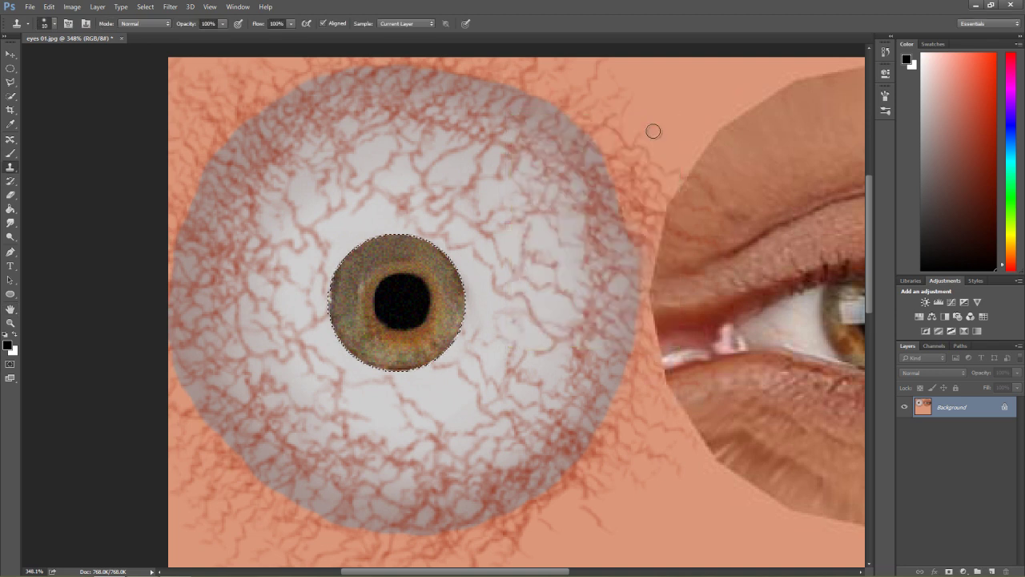
Step: Try a Radial Blur on the selected iris using the Zoom method at Best quality, and undo it
click(174, 8)
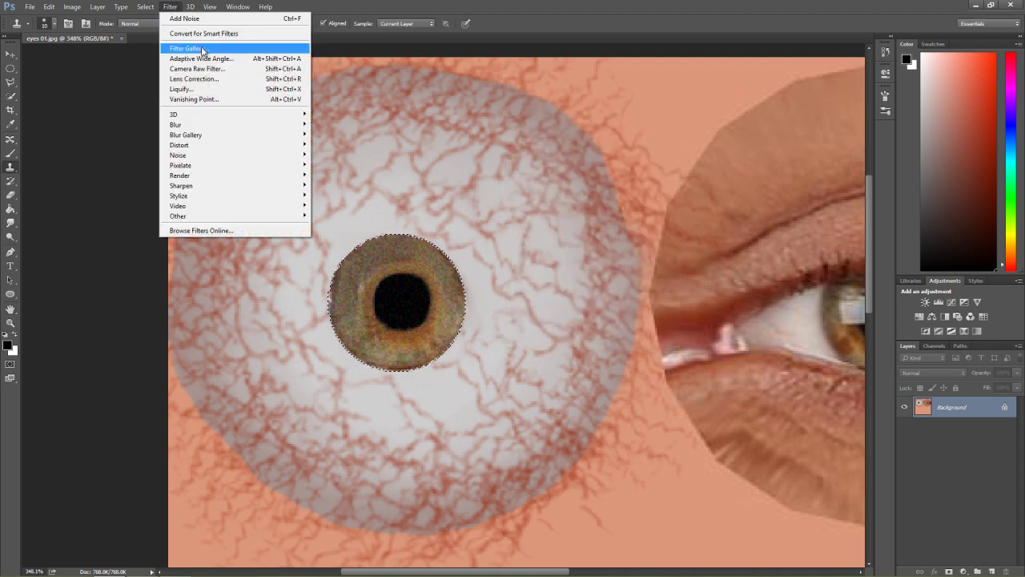
mouse_move(238, 128)
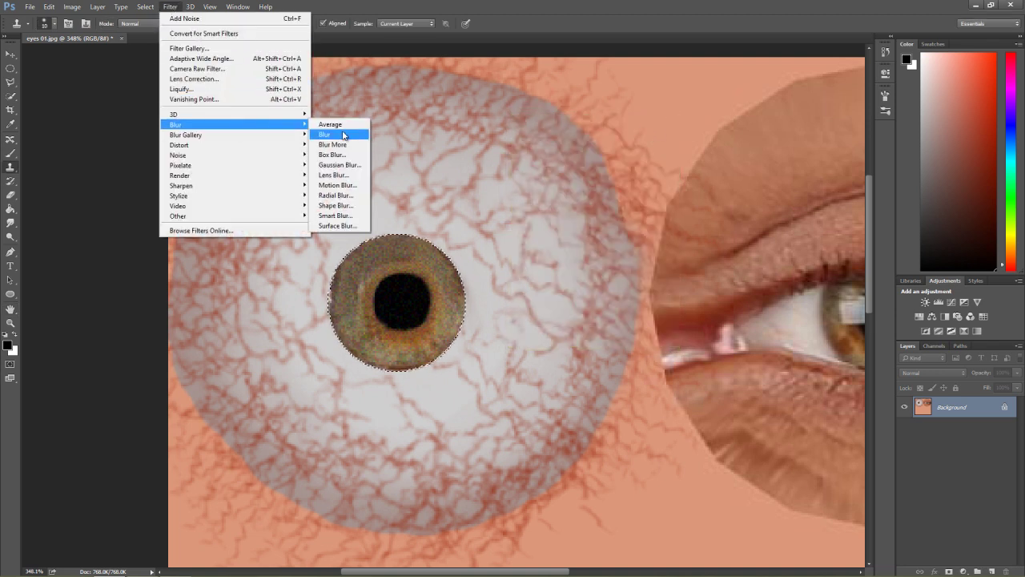
click(346, 198)
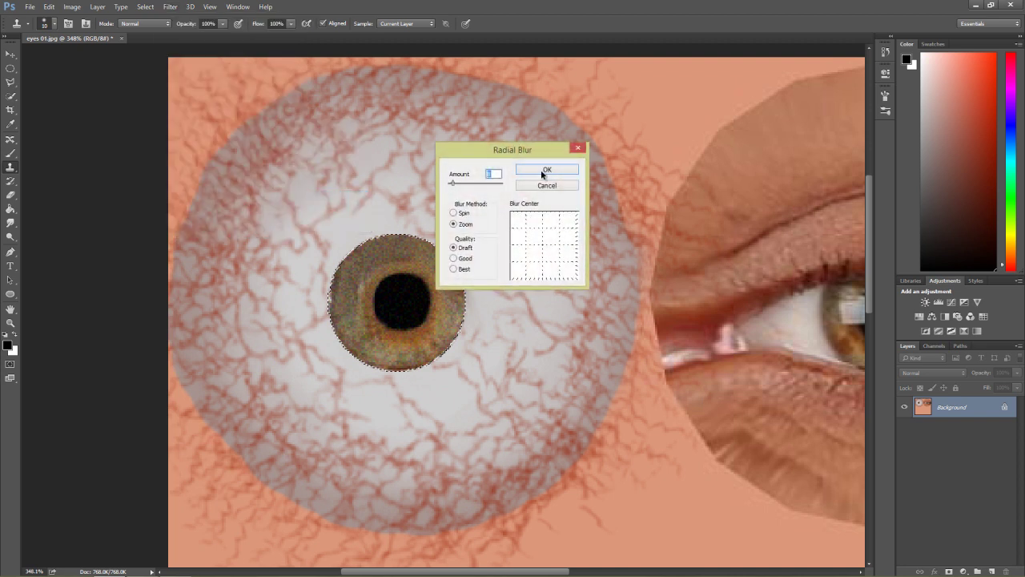
text(8)
click(454, 213)
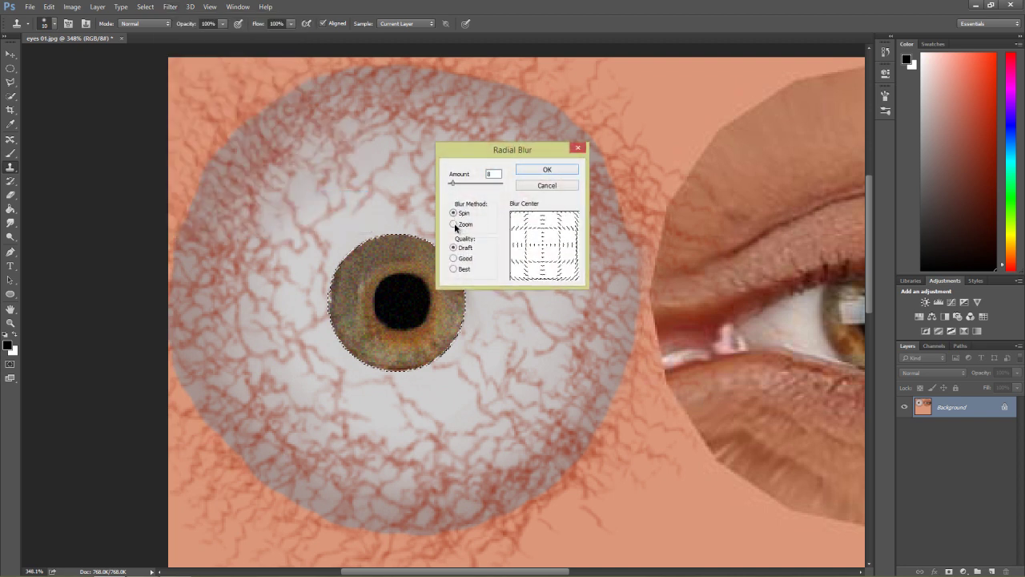
click(455, 225)
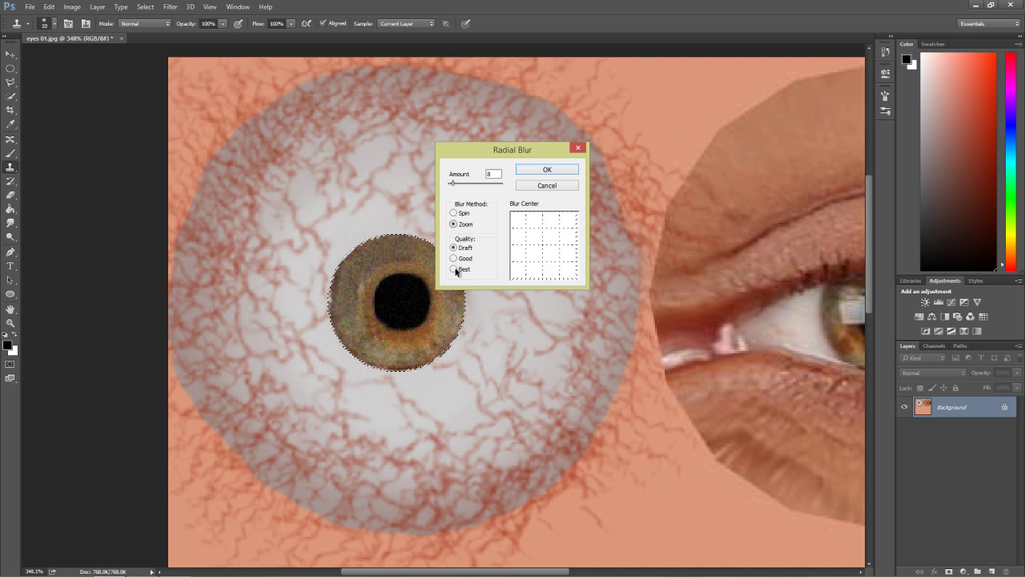
drag(453, 183, 457, 185)
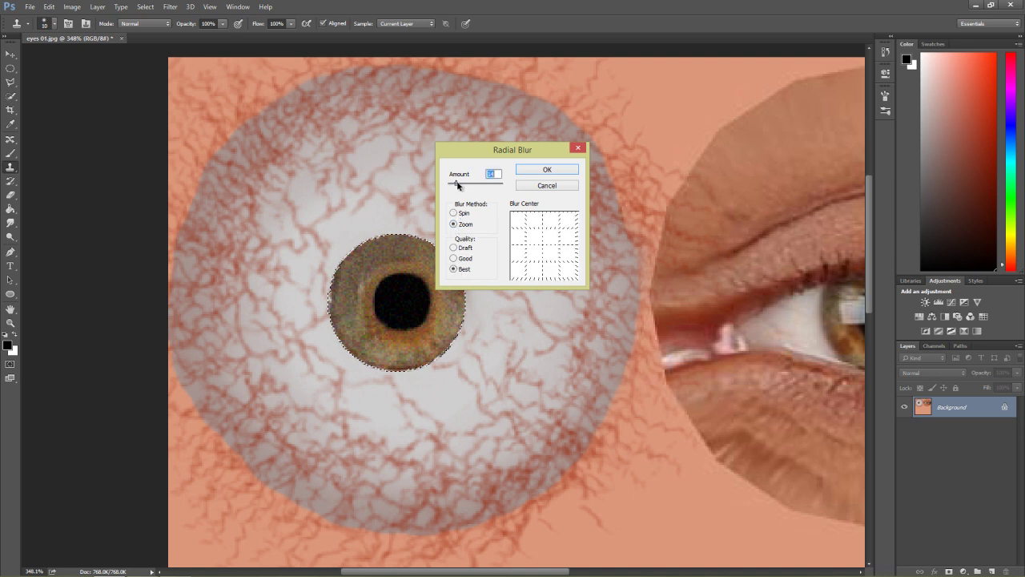
click(547, 170)
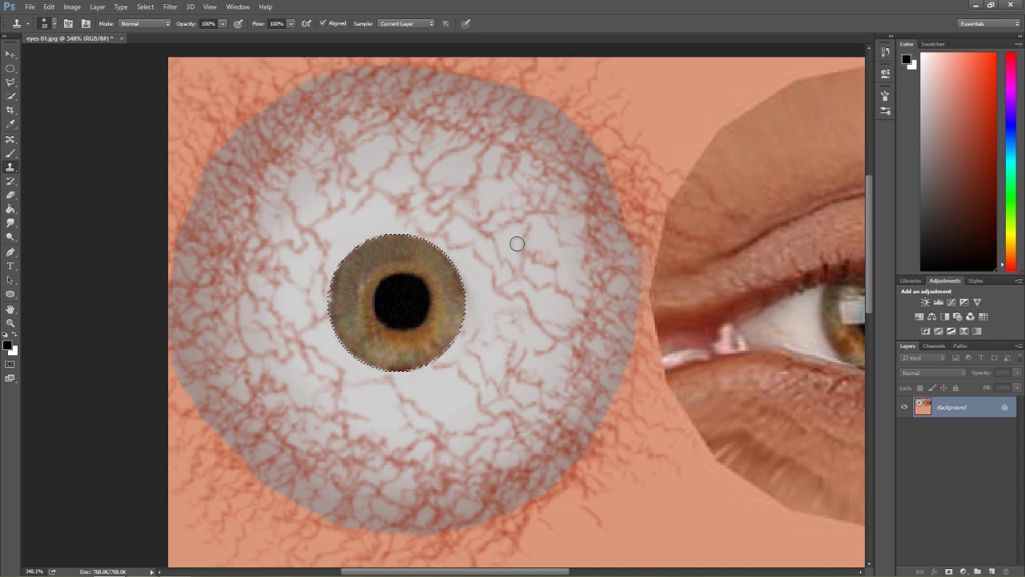
key(ctrl+z)
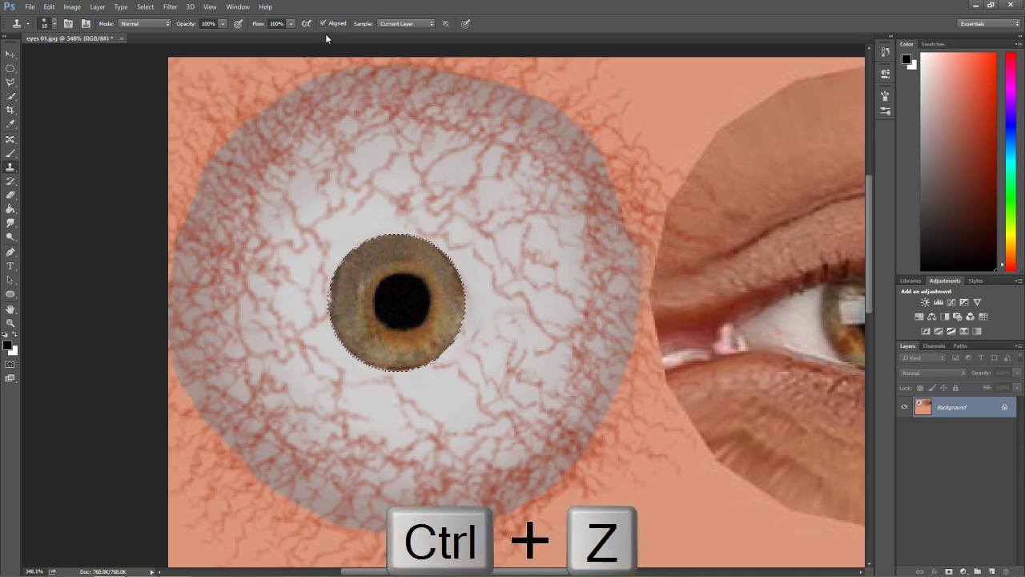
Step: Apply a Radial Blur to the selected iris with the Zoom method at Best quality
click(189, 6)
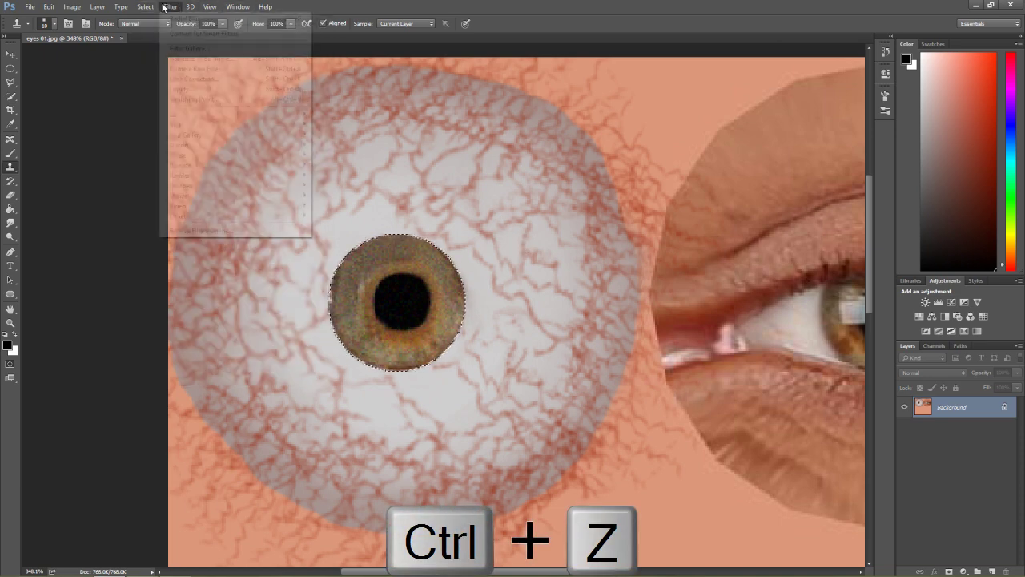
mouse_move(259, 124)
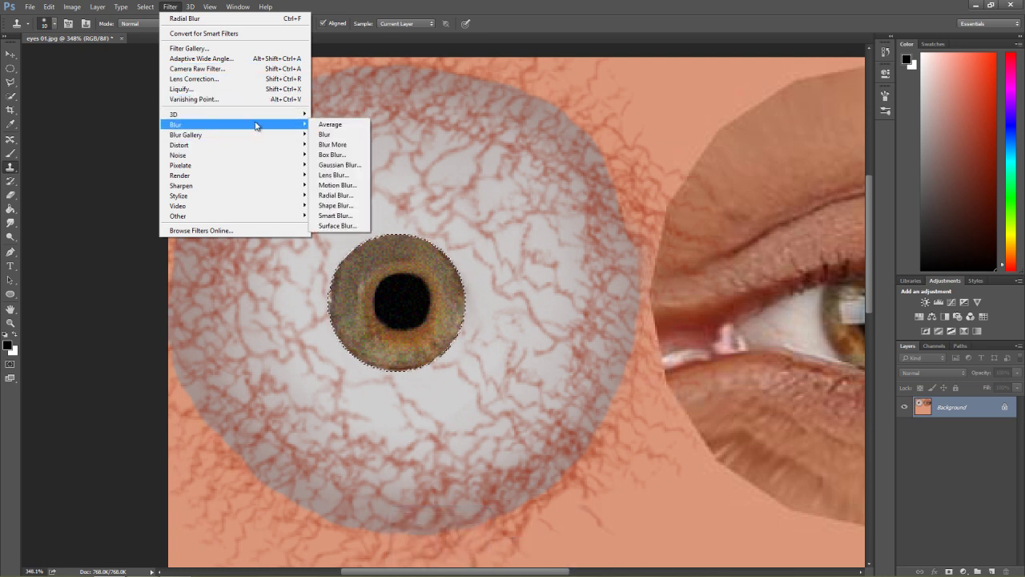
click(336, 194)
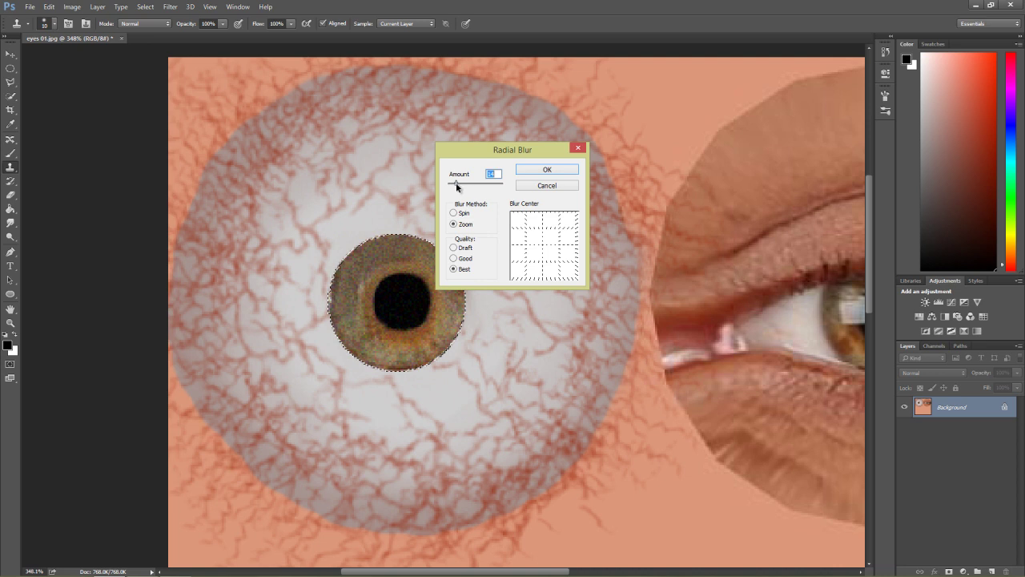
click(528, 171)
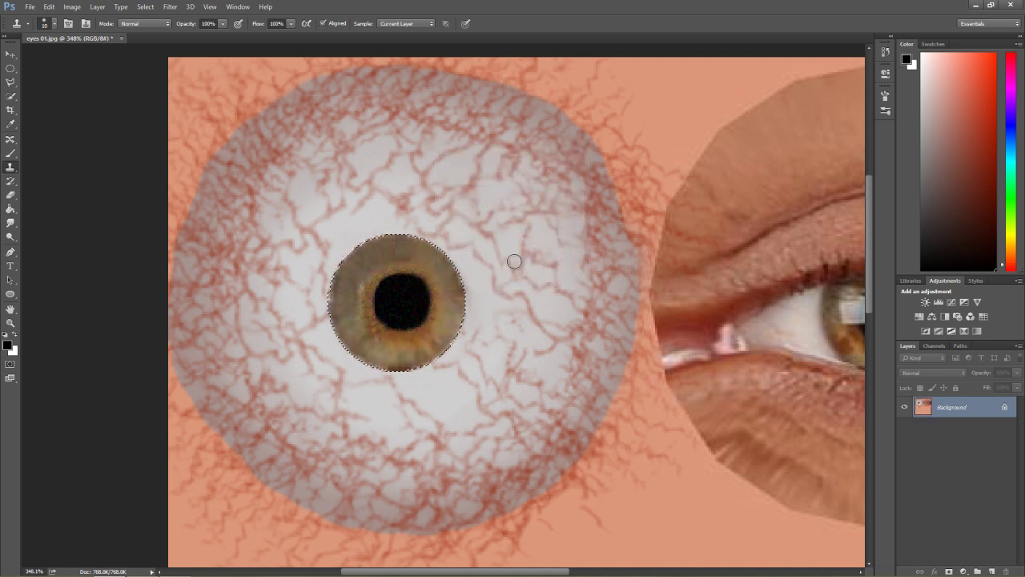
click(349, 257)
key(ctrl+z)
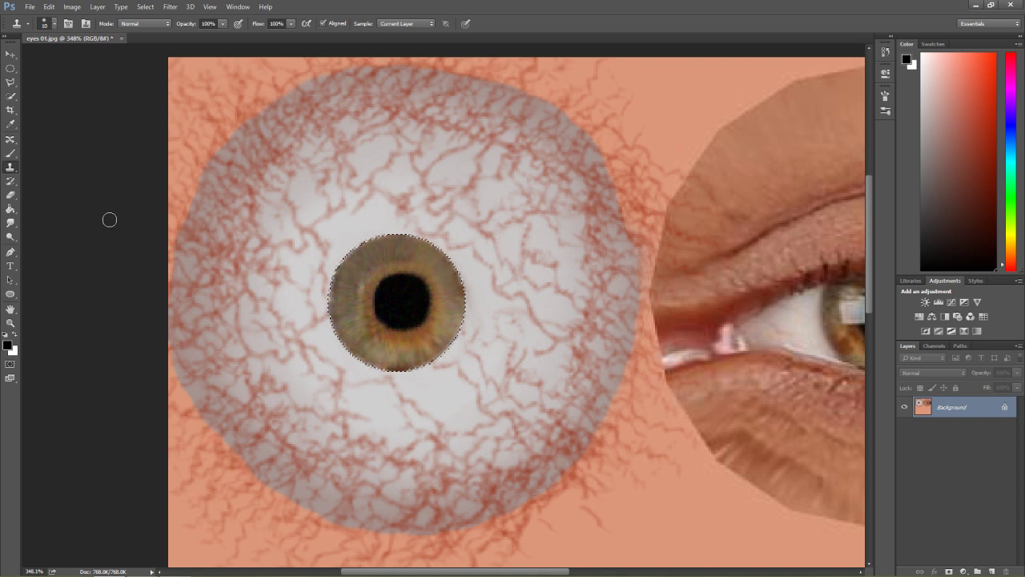
Step: Paint over the noise in the first eye's pupil with the black brush and deselect the iris
click(10, 153)
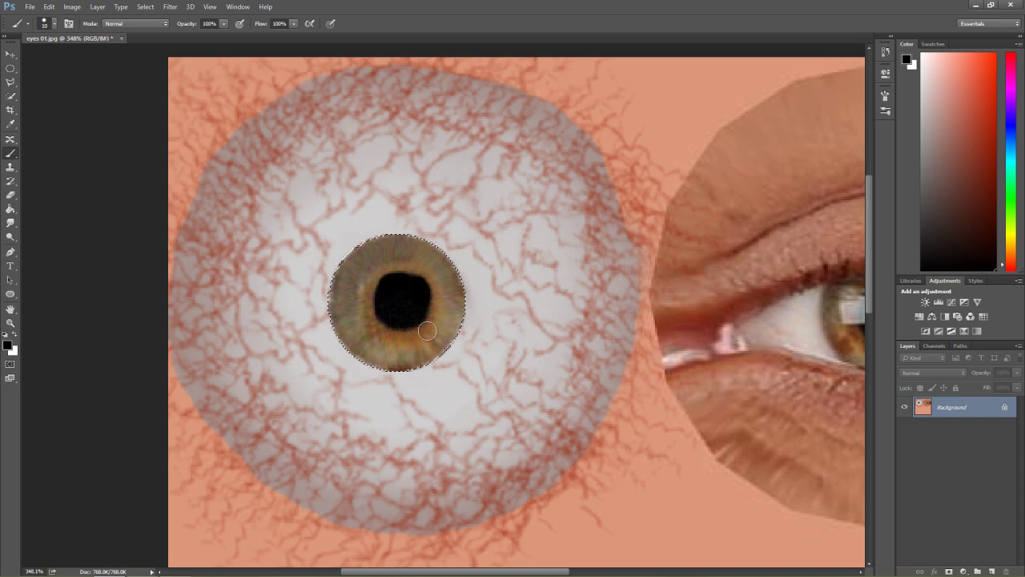
key(ctrl+z)
key(ctrl+alt+z)
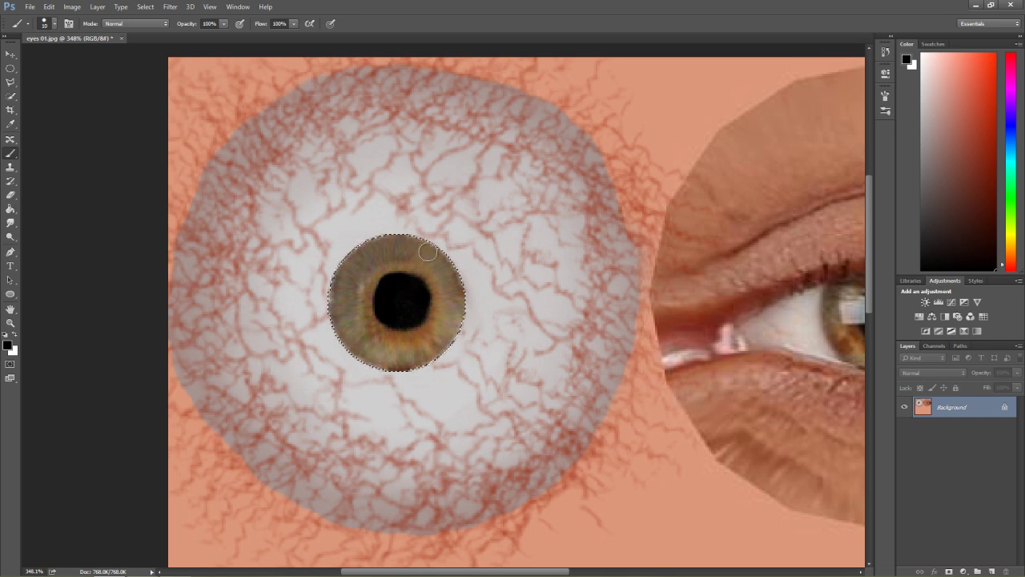
scroll(517, 258, down, 3)
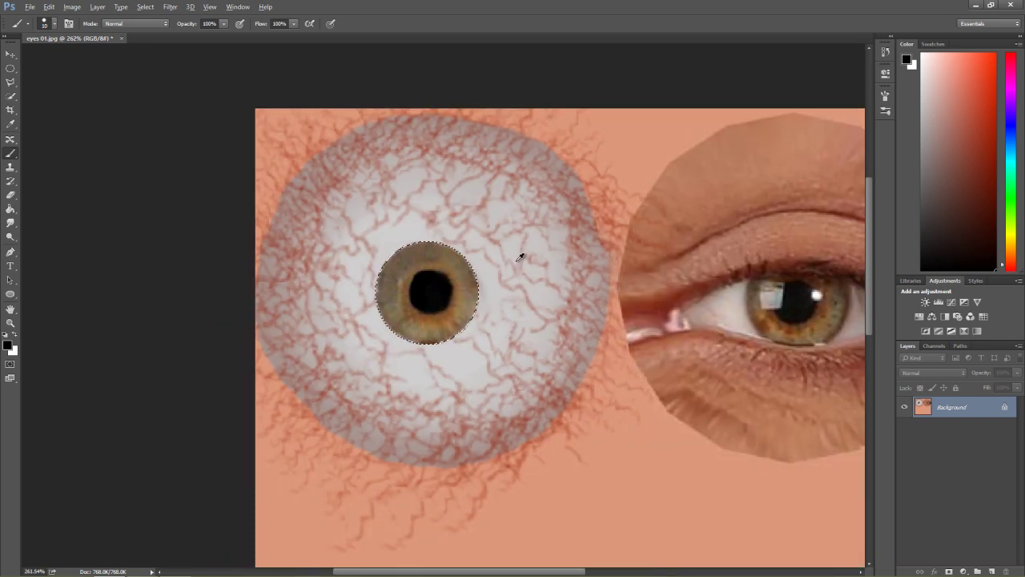
scroll(519, 258, up, 2)
scroll(519, 257, up, 2)
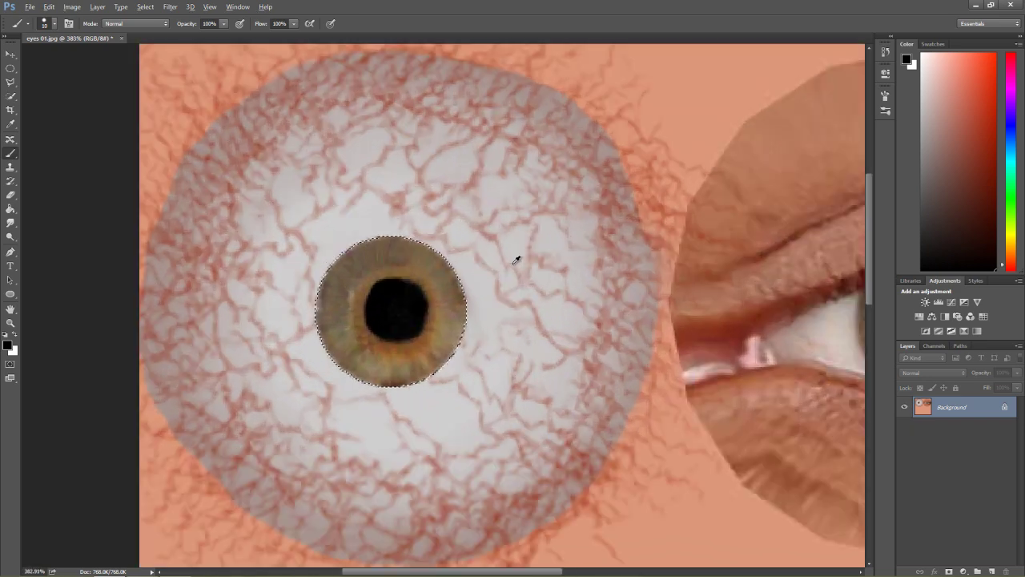
scroll(516, 259, down, 1)
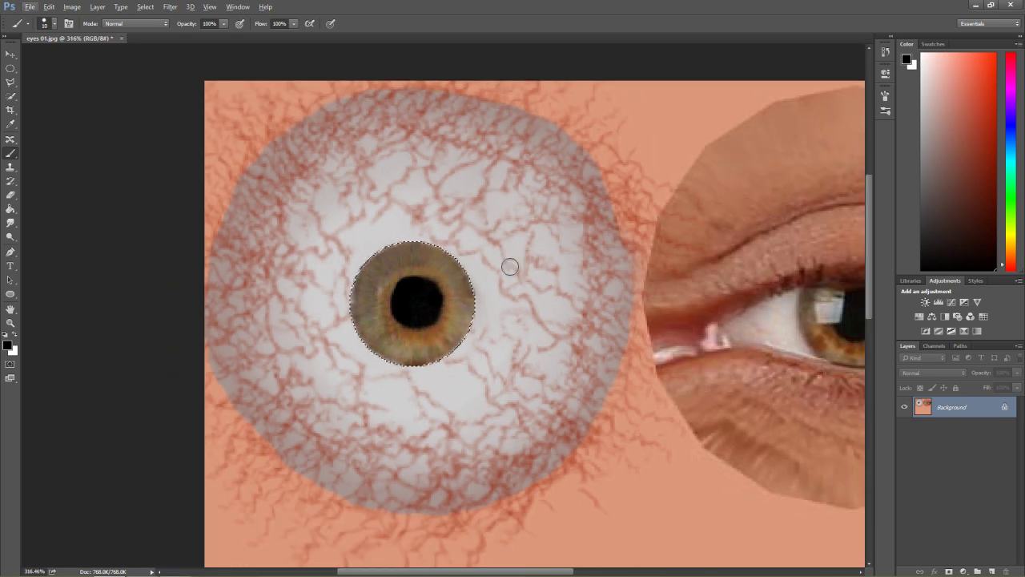
key(ctrl+d)
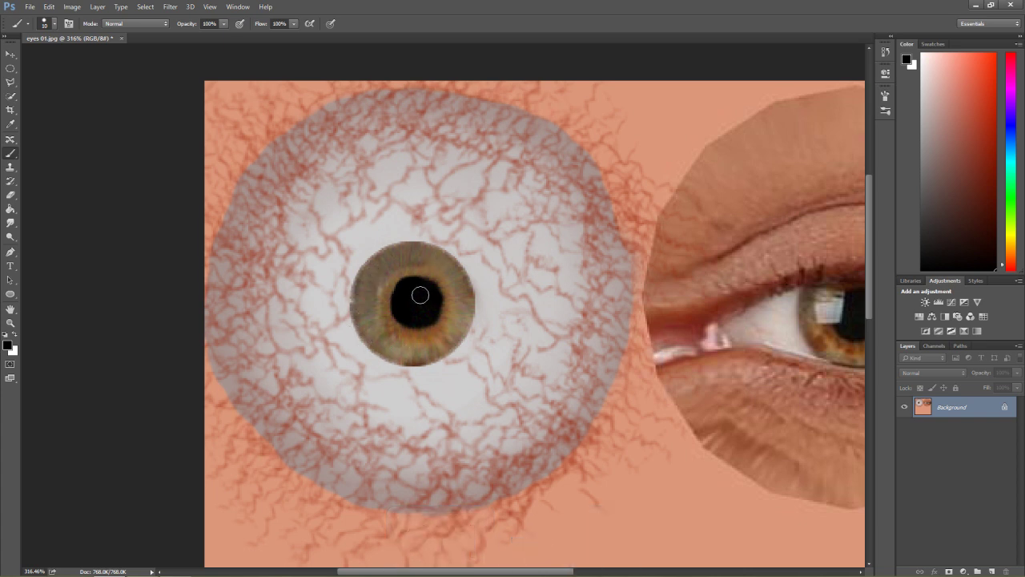
Step: Draw an unfilled 78 × 78 px circle with a 12 pt brown stroke around the first iris using the Ellipse tool
click(12, 296)
click(60, 311)
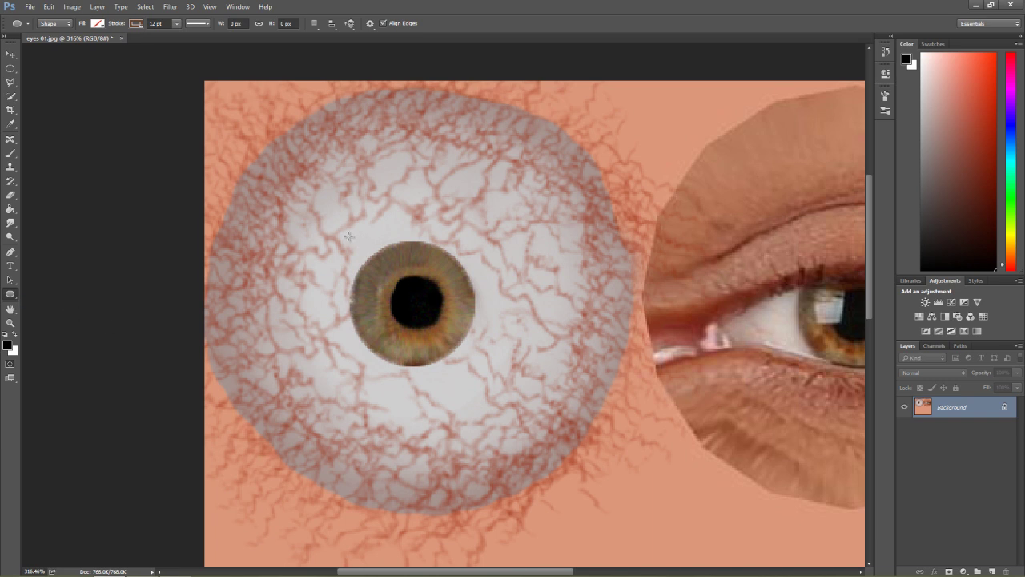
drag(348, 236, 475, 364)
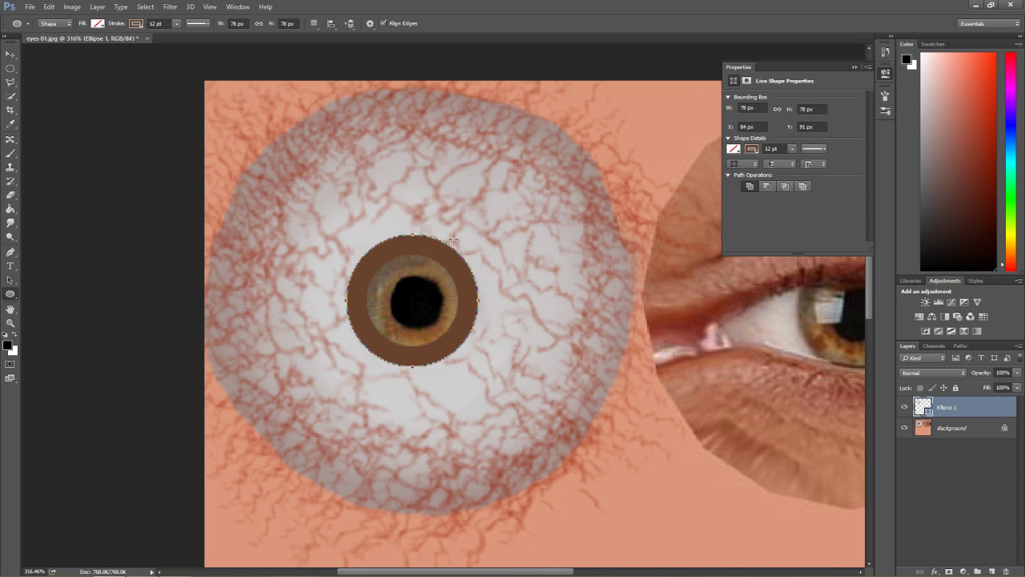
Step: Reduce the stroke width of the ring around the iris to 4.96 pt
click(792, 149)
drag(783, 162, 785, 160)
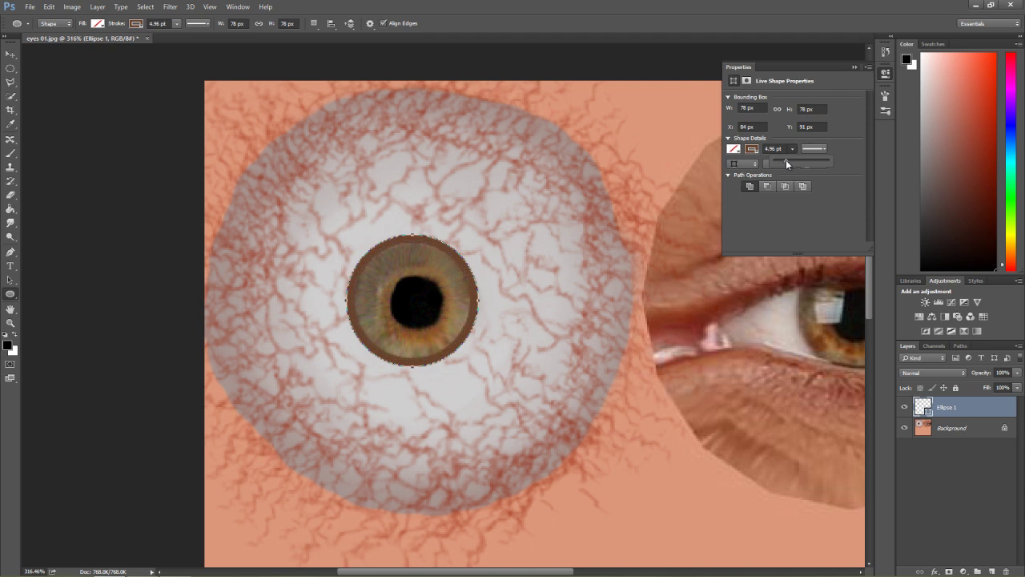
click(829, 192)
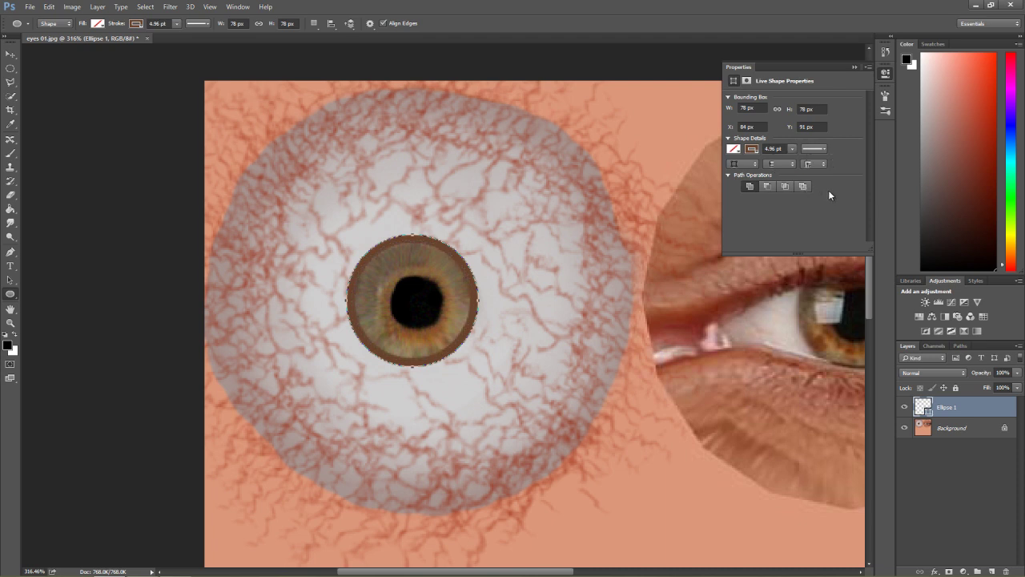
click(853, 67)
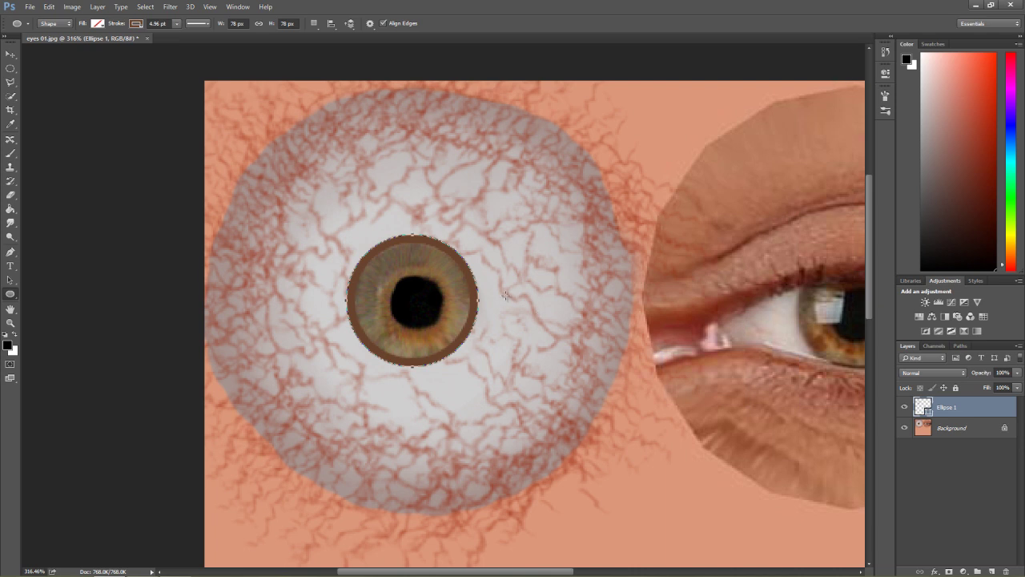
Step: Free-transform the ring to shift it 2 px right and 2 px down over the iris's edge
key(ctrl+t)
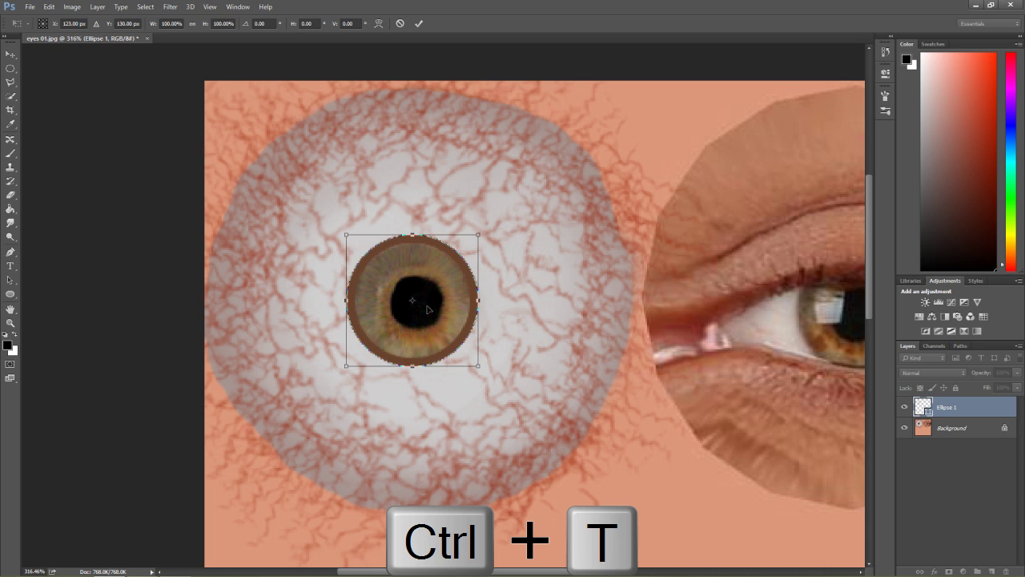
key(Right)
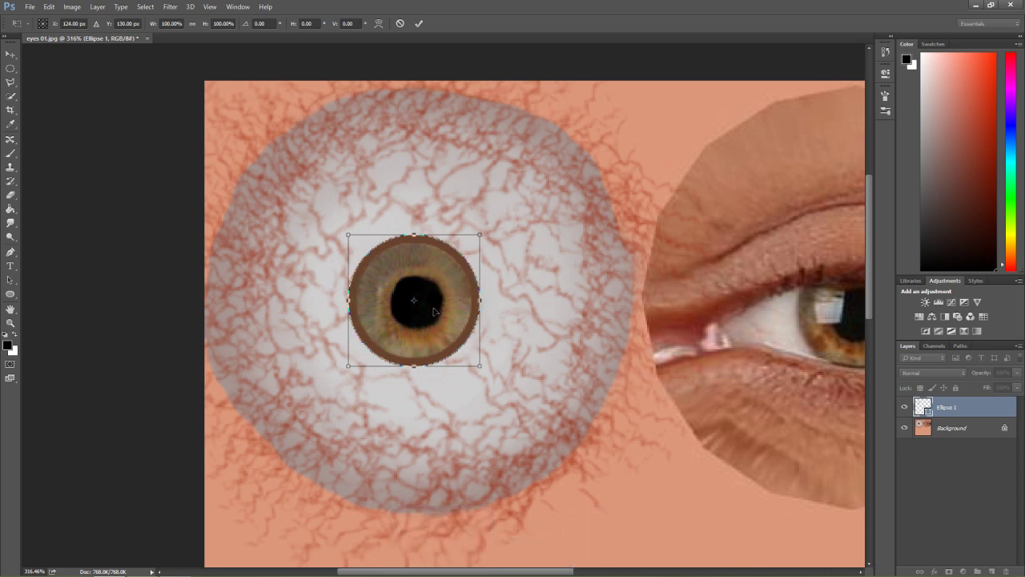
key(Right)
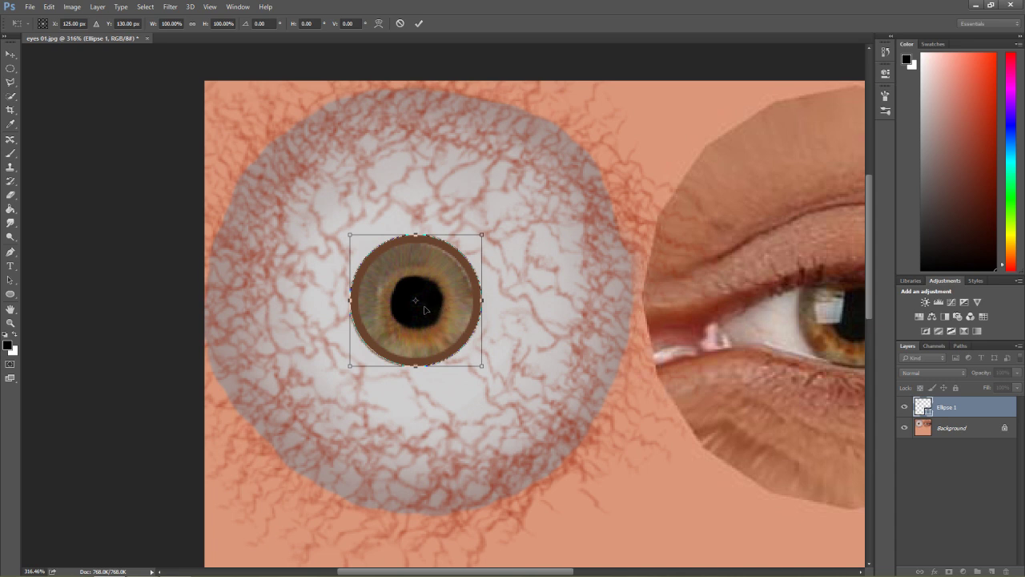
key(Down)
key(Down)
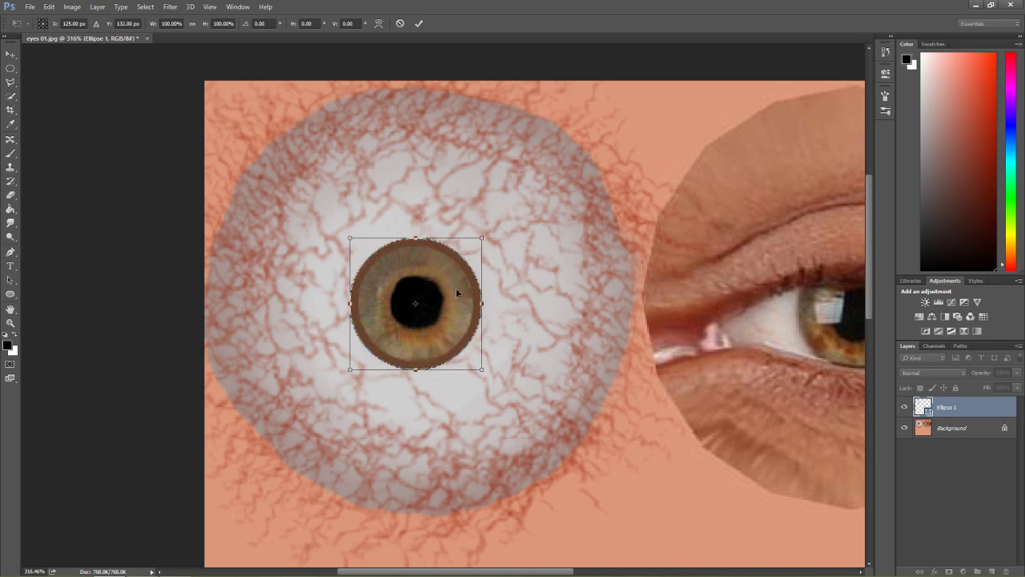
key(Return)
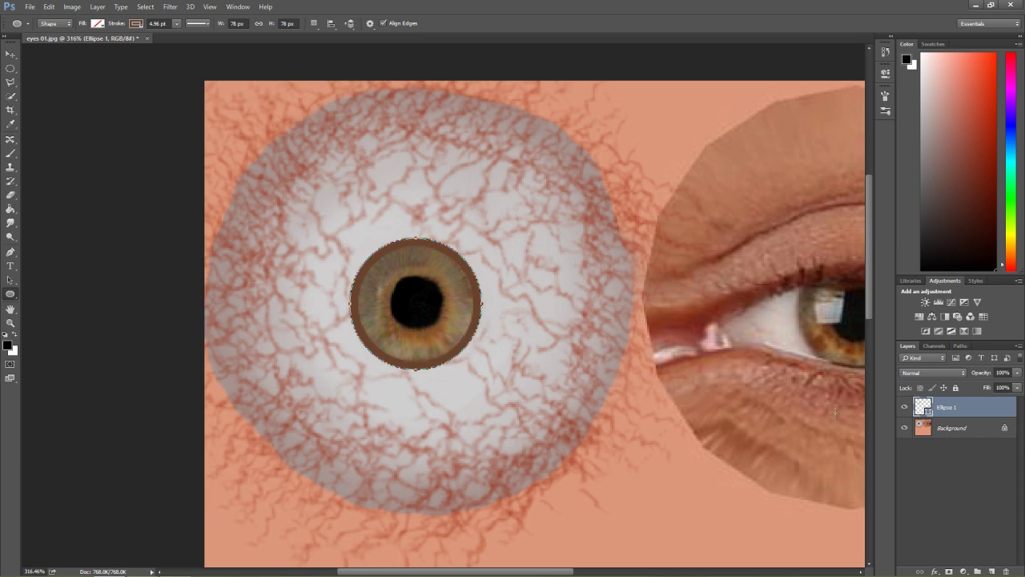
Step: Rasterize the ring's layer and centre an Iris Blur on the first eye's pupil
right_click(942, 410)
click(843, 233)
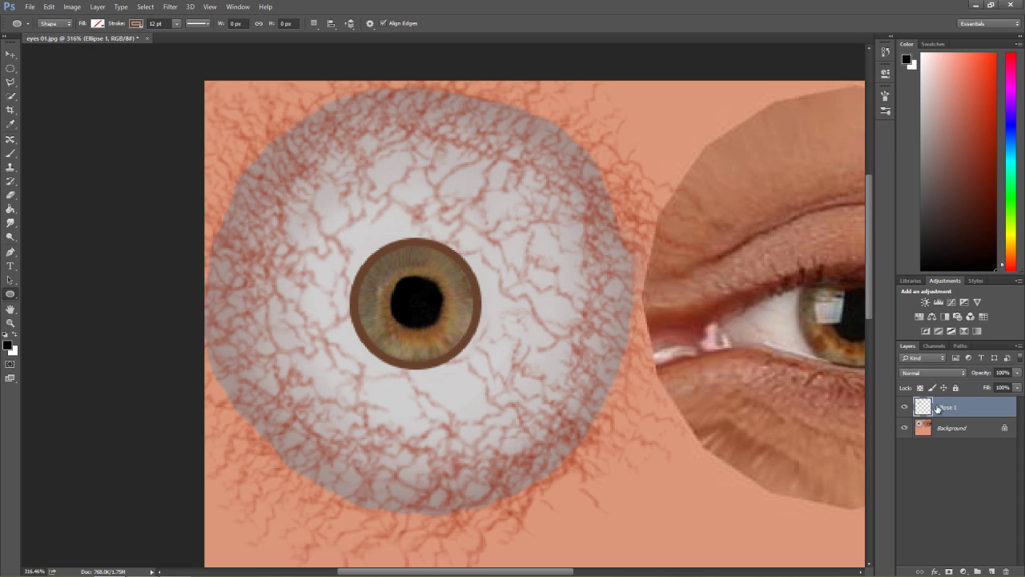
click(172, 7)
mouse_move(223, 138)
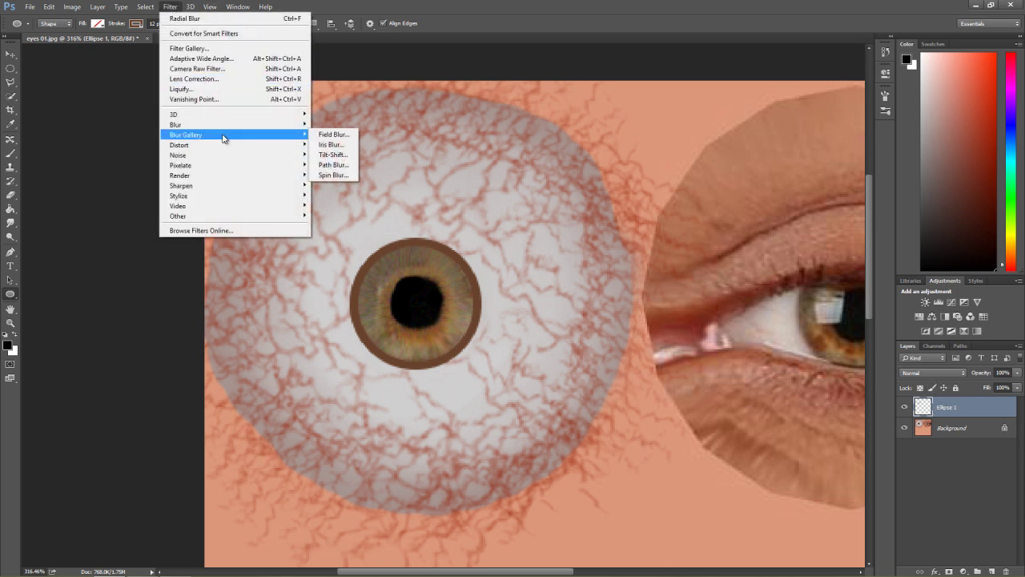
click(331, 144)
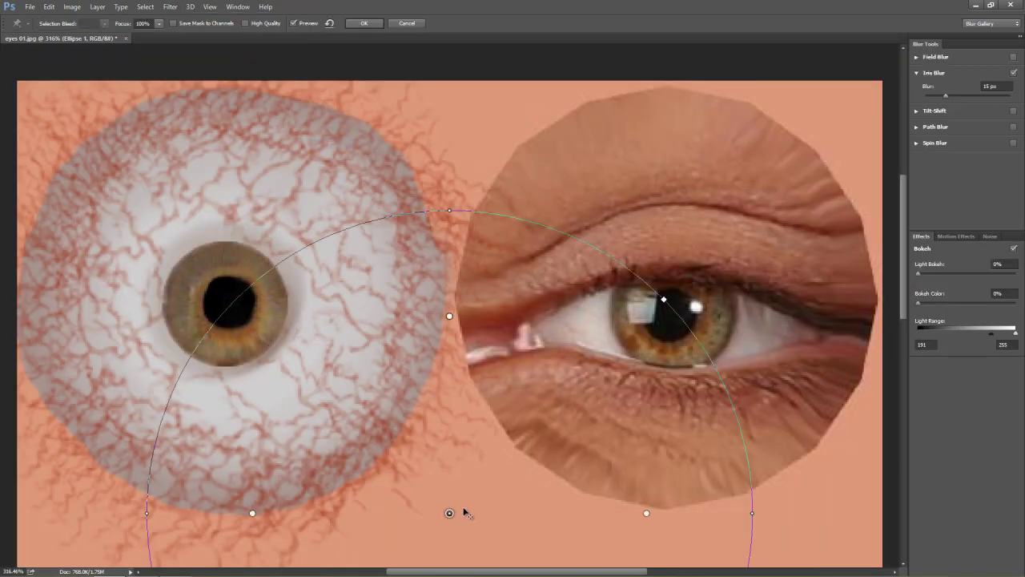
drag(450, 514, 232, 304)
scroll(266, 315, down, 5)
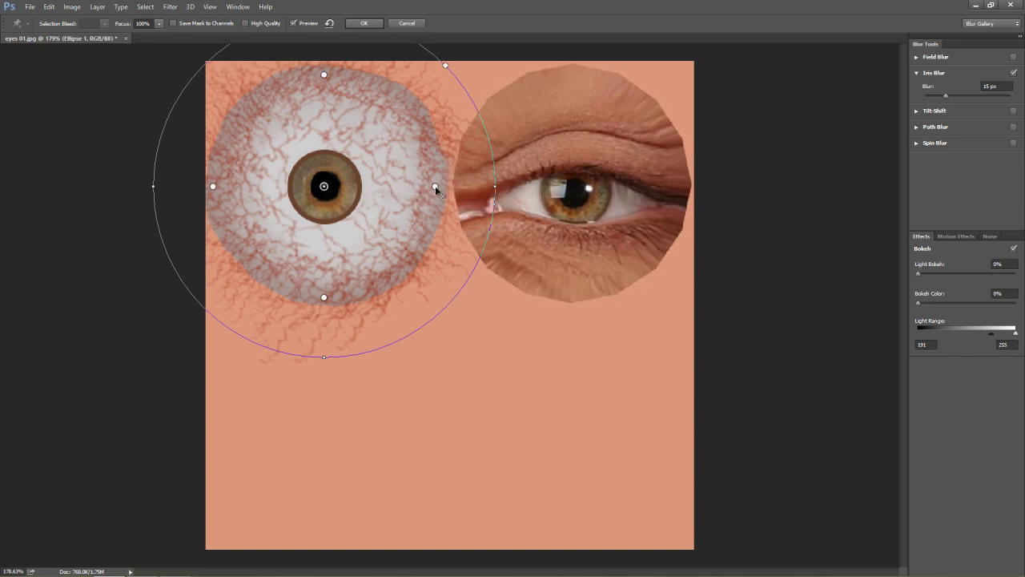
Step: Pull the Iris Blur's feather points to its centre, shape its boundary almost circular just inside the eyeball's edge, and apply it at 15 px
drag(435, 186, 328, 203)
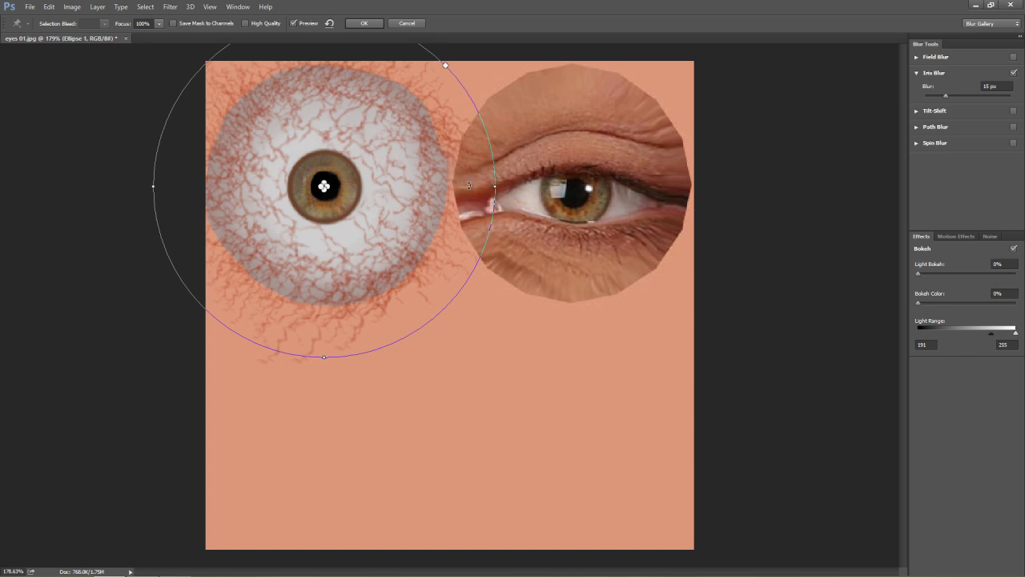
drag(469, 185, 362, 188)
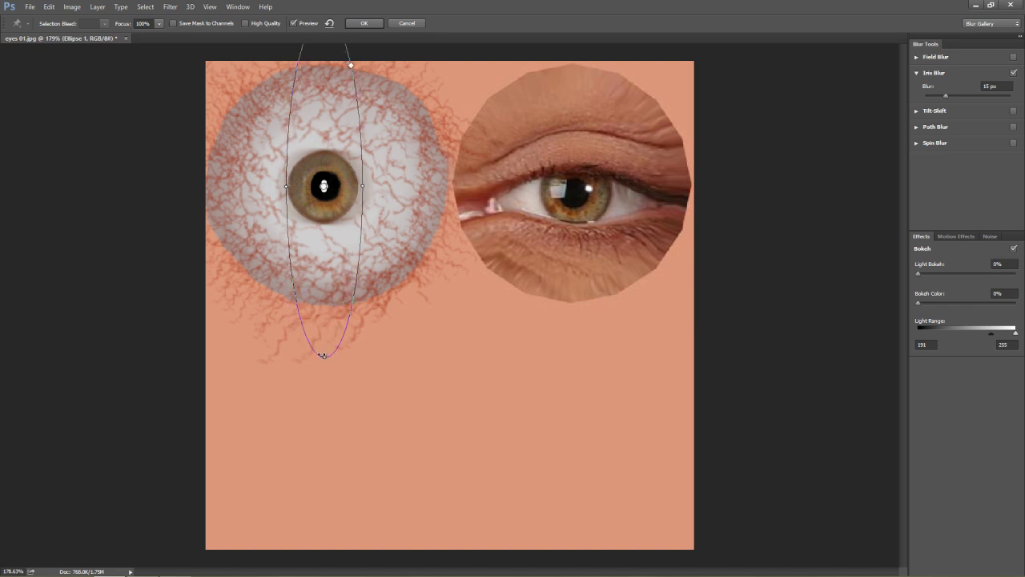
drag(323, 355, 321, 286)
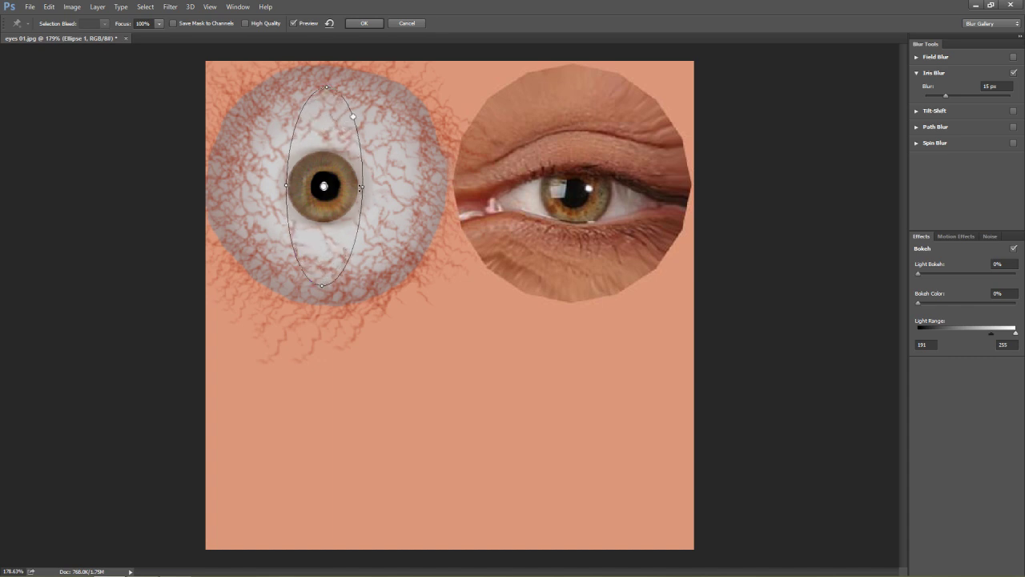
drag(361, 187, 406, 189)
scroll(338, 204, up, 2)
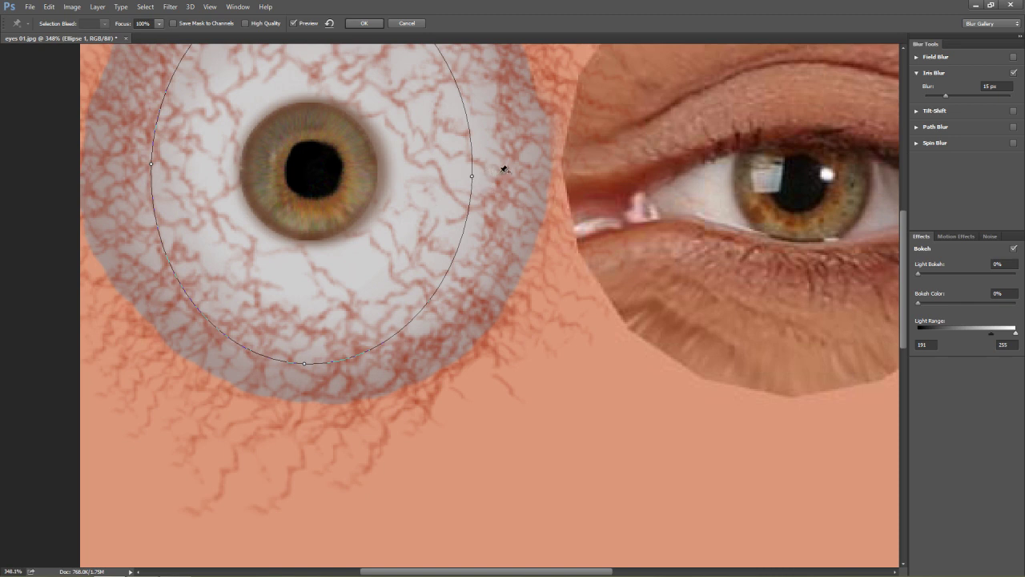
drag(481, 174, 527, 158)
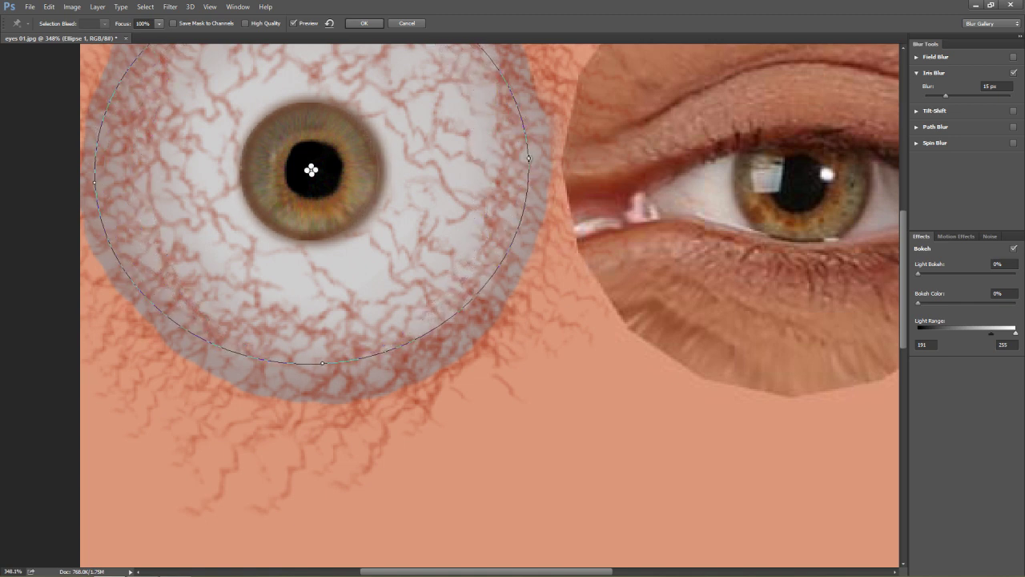
scroll(538, 297, down, 3)
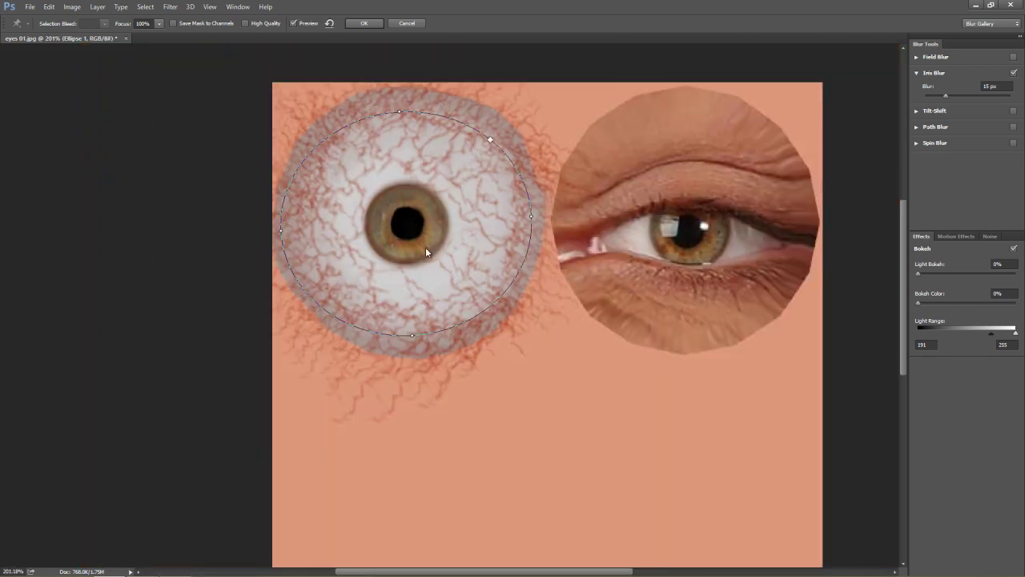
key(Return)
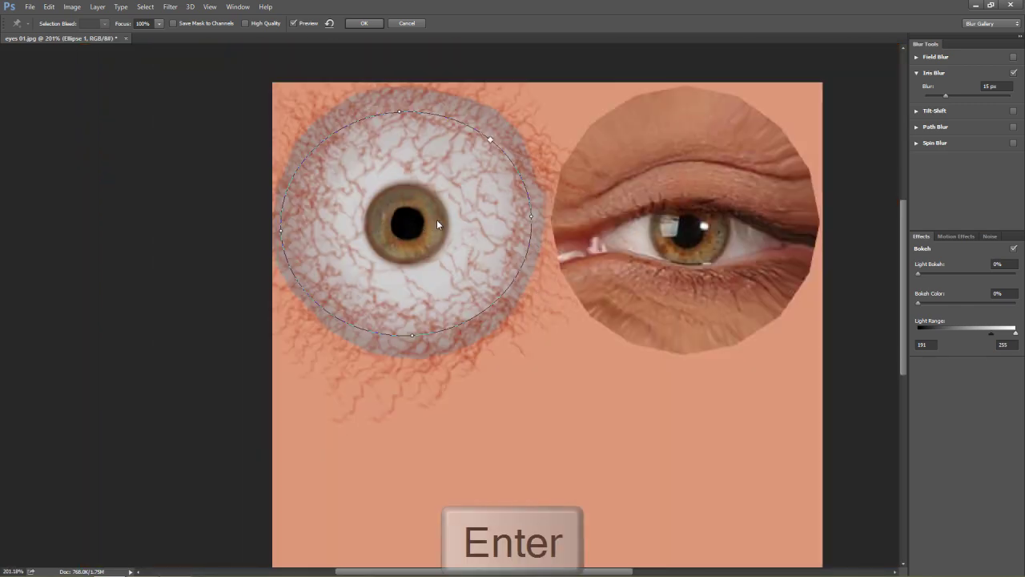
key(alt+space)
key(Escape)
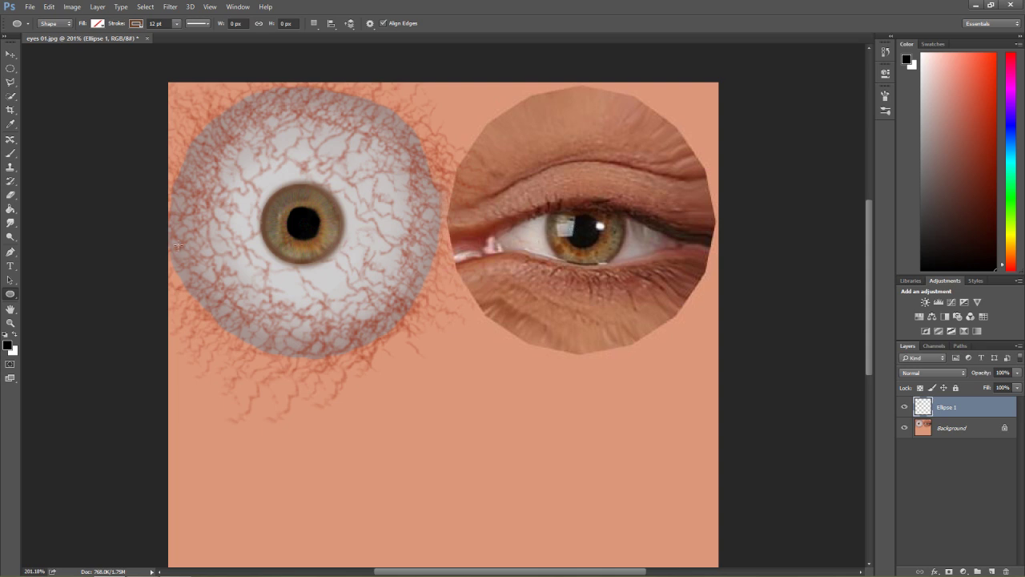
scroll(235, 200, up, 5)
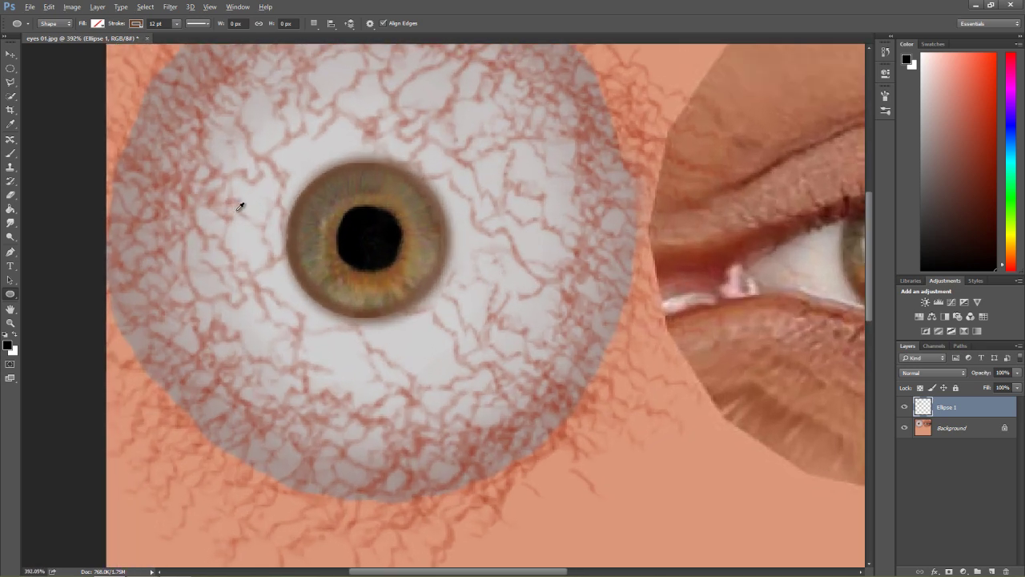
scroll(239, 206, up, 1)
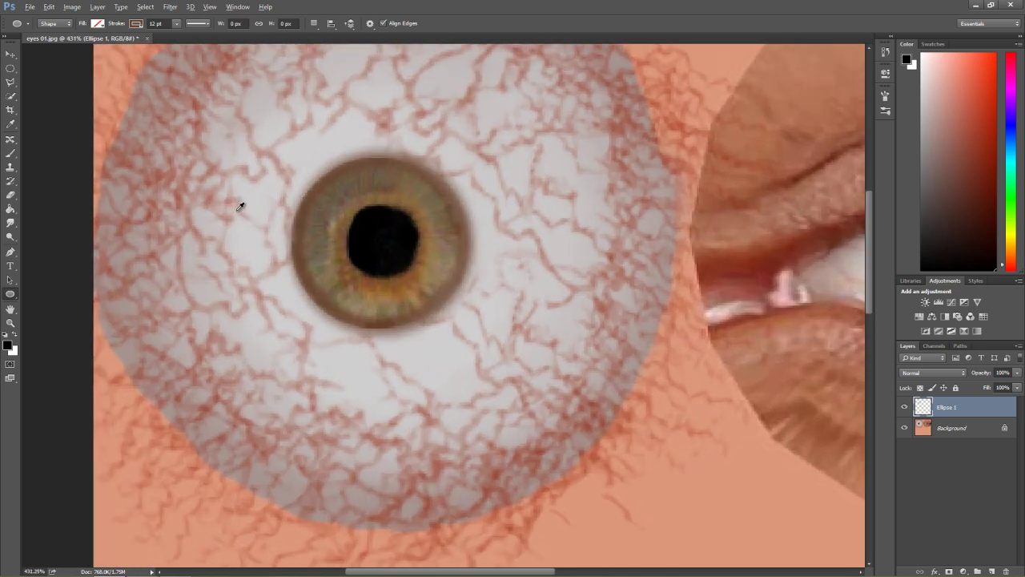
Step: Paint a round white (ffffff) highlight over the upper-left edge of the first eye's pupil with a 10 px hard round brush
click(9, 345)
text(ffffff)
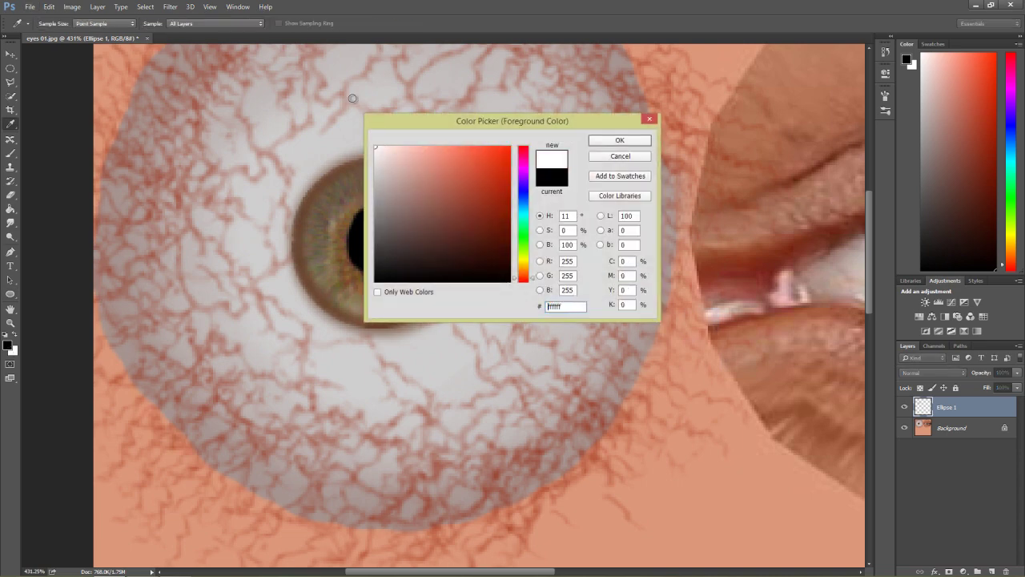
click(623, 141)
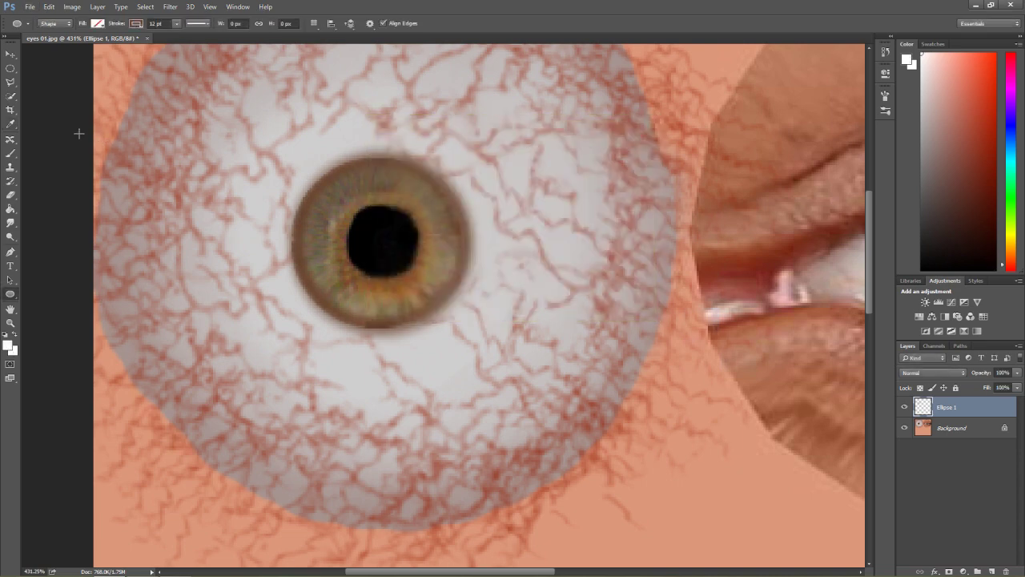
click(10, 153)
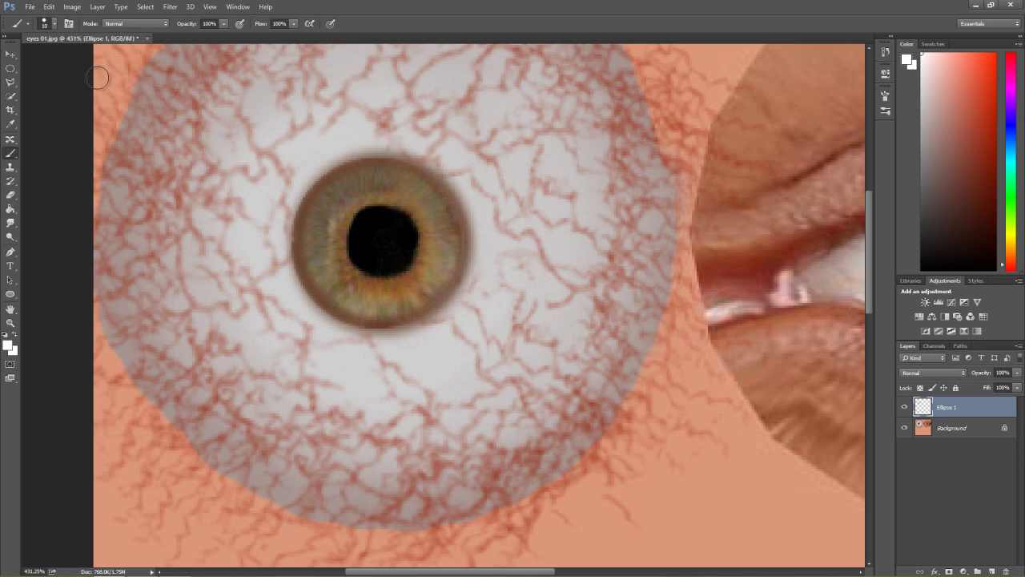
click(55, 26)
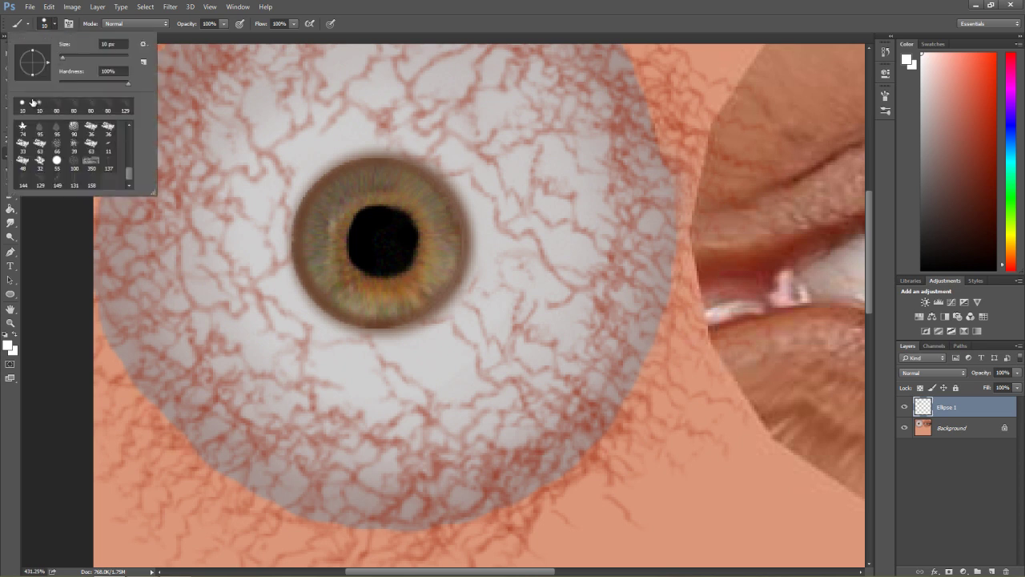
drag(131, 157, 134, 124)
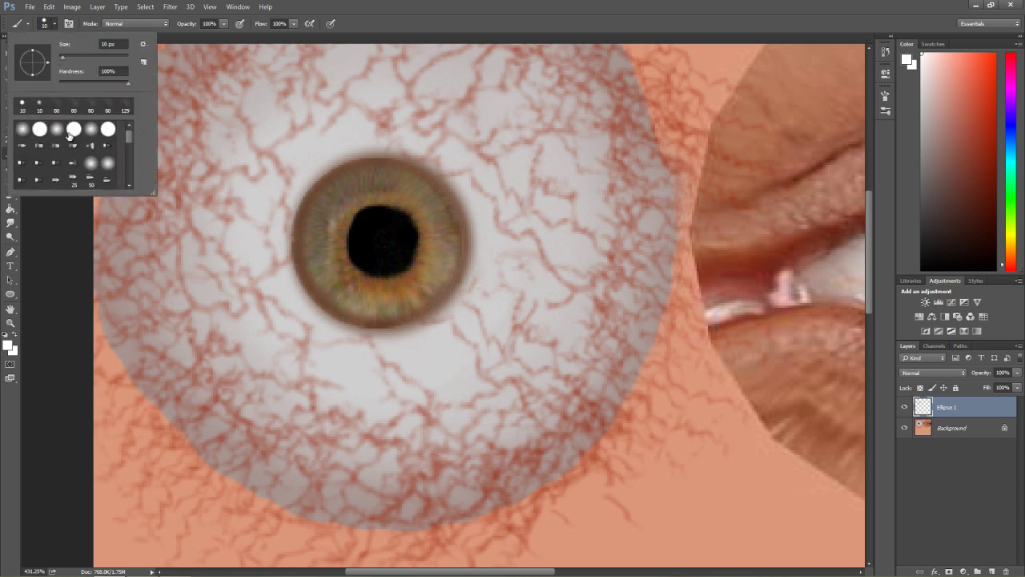
double_click(40, 129)
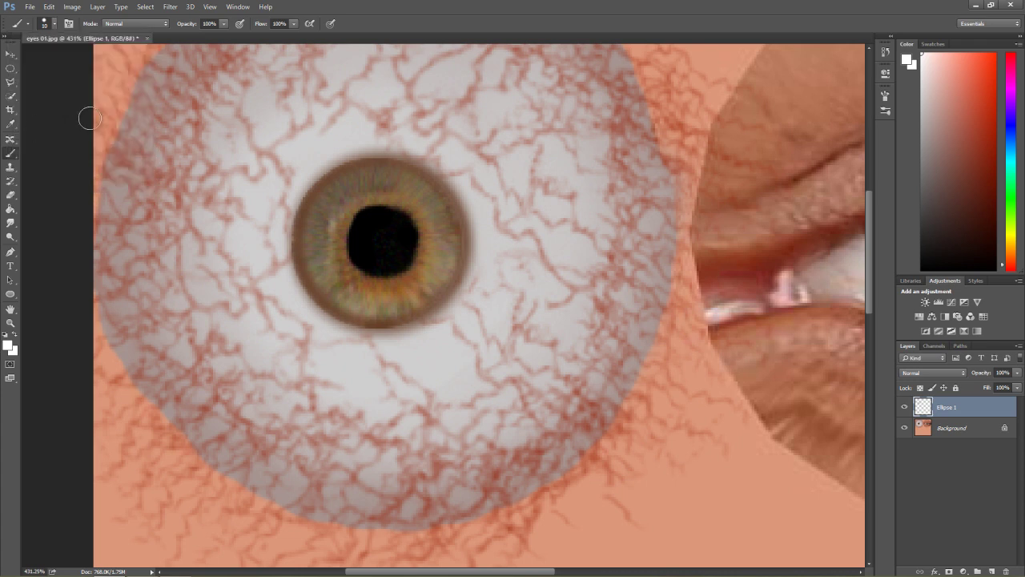
click(359, 215)
drag(359, 214, 362, 222)
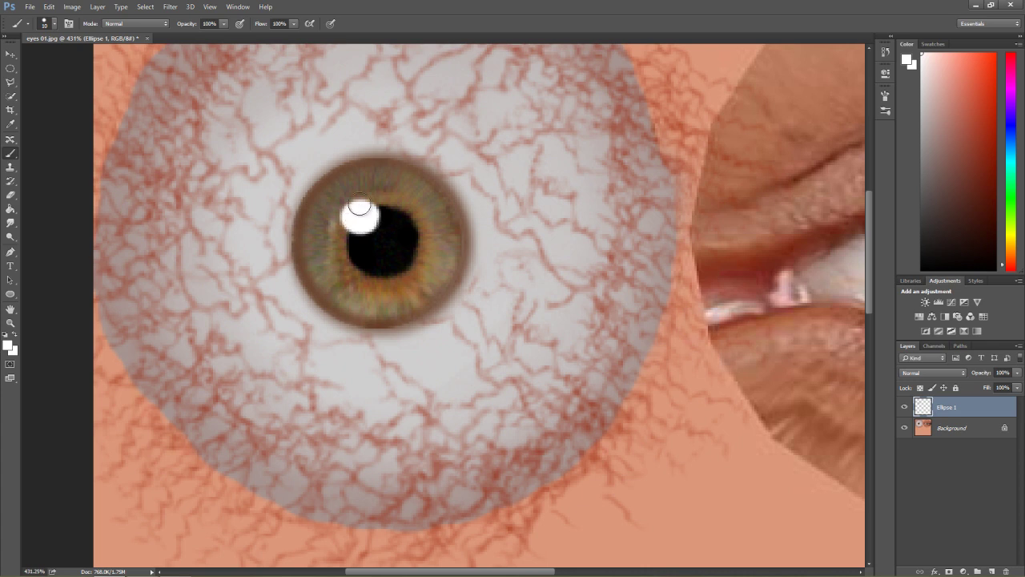
Step: Select the first eyeball with a circular marquee and merge the ring's layer down into the background
scroll(573, 216, down, 3)
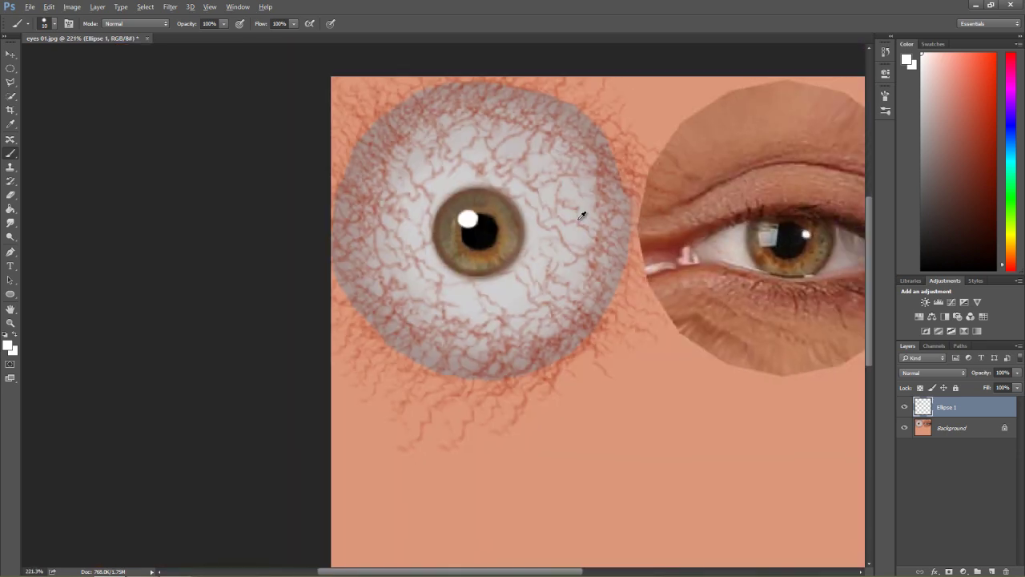
key(h)
drag(583, 216, 539, 180)
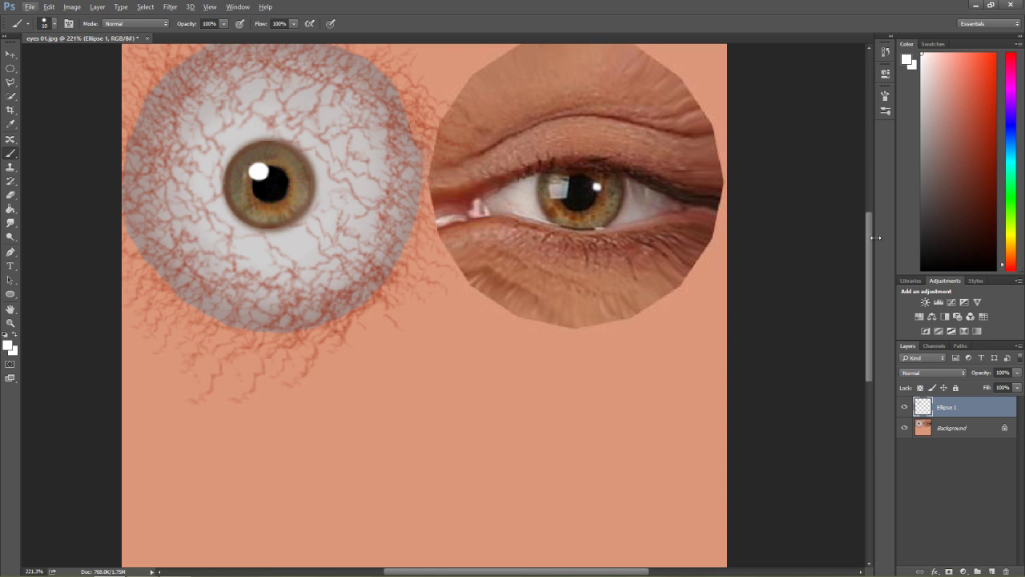
drag(868, 239, 857, 193)
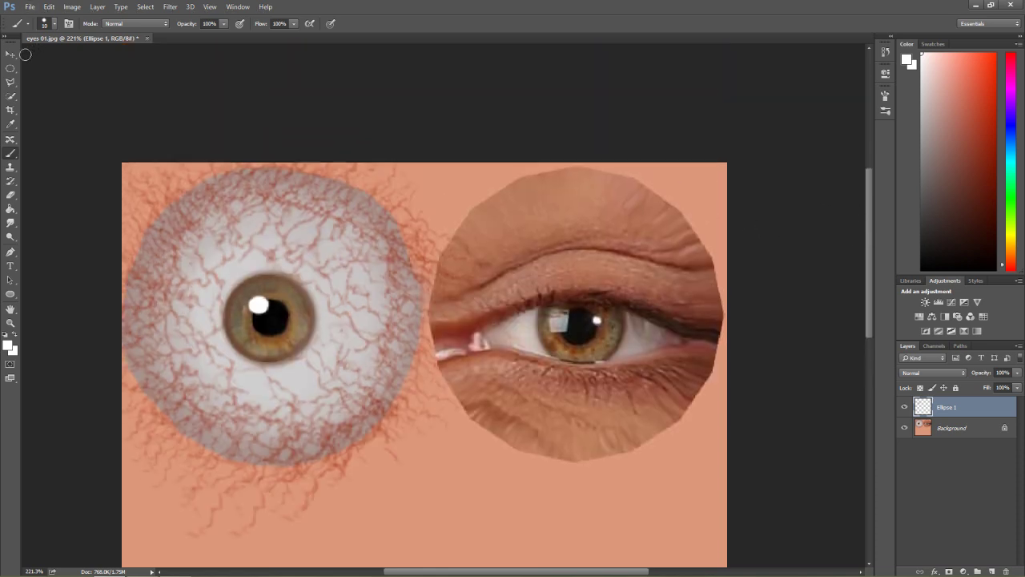
click(10, 69)
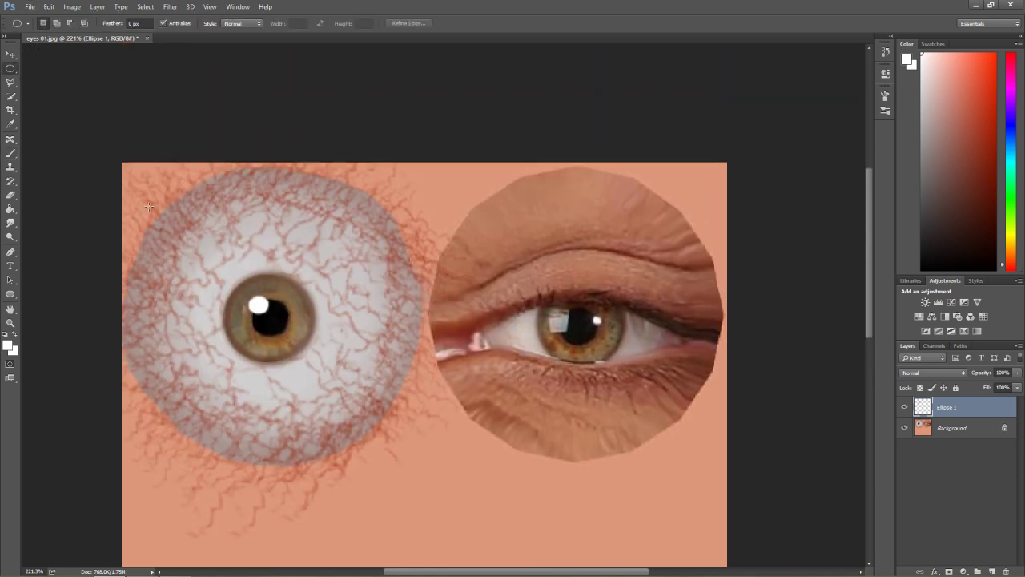
drag(124, 168, 419, 462)
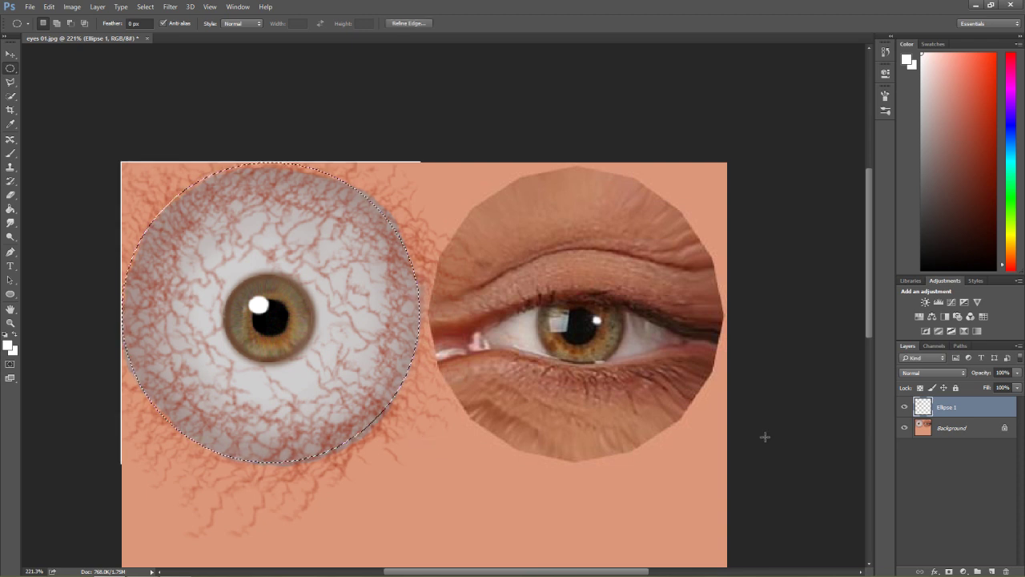
right_click(960, 412)
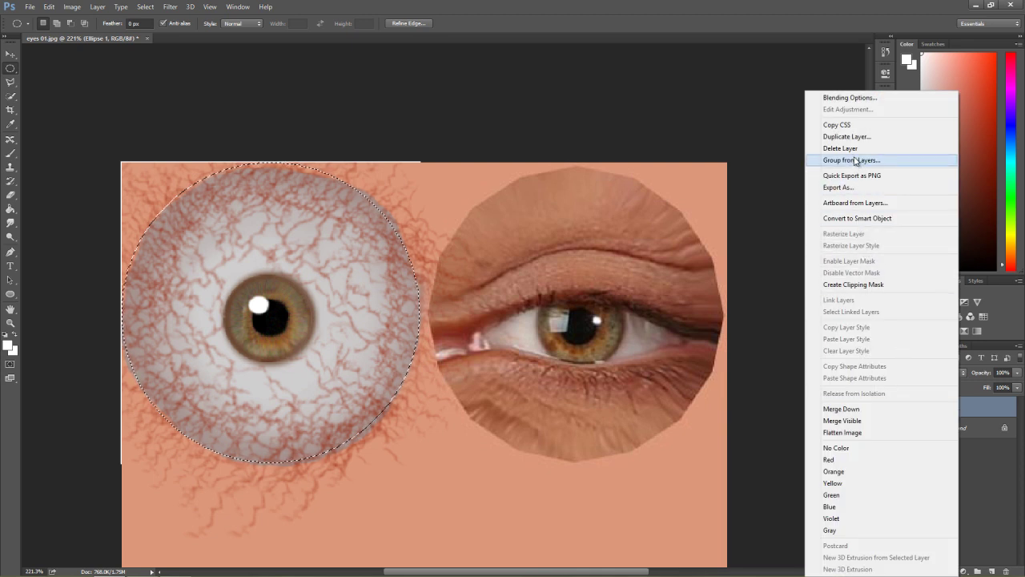
click(881, 409)
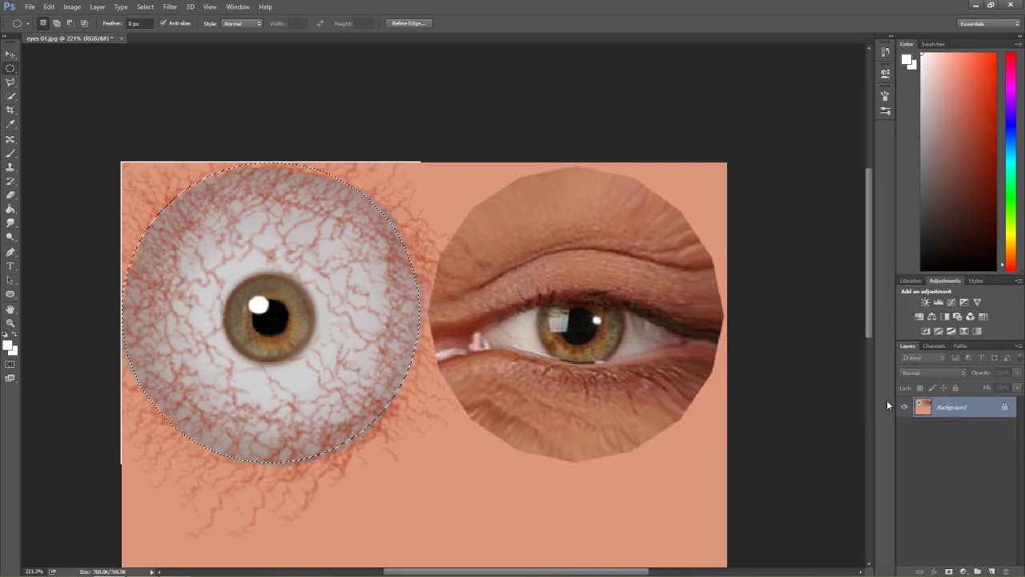
Step: Copy the selected eyeball, paste it onto a new layer and move the copy over the second eye
key(ctrl+c)
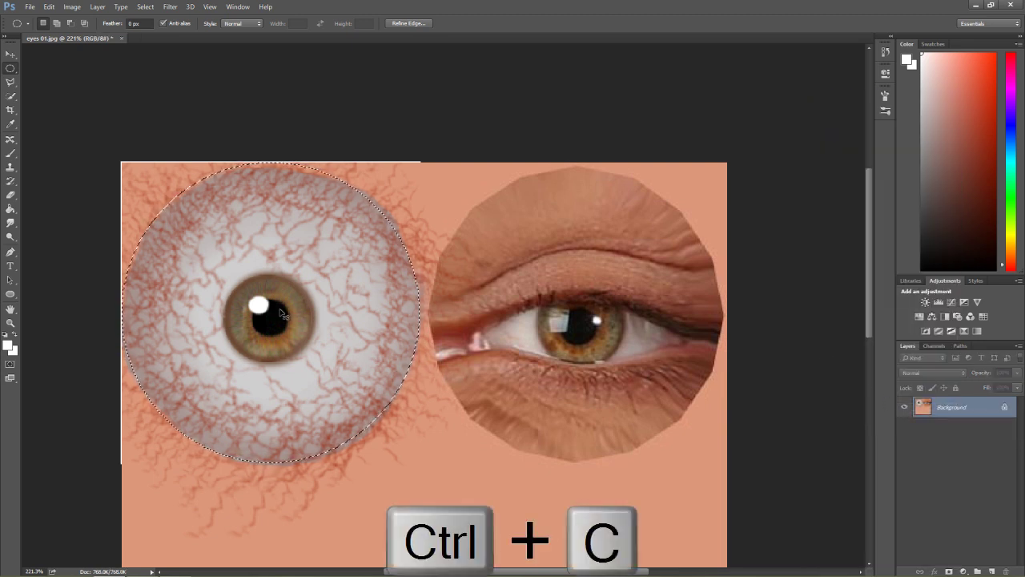
key(ctrl+v)
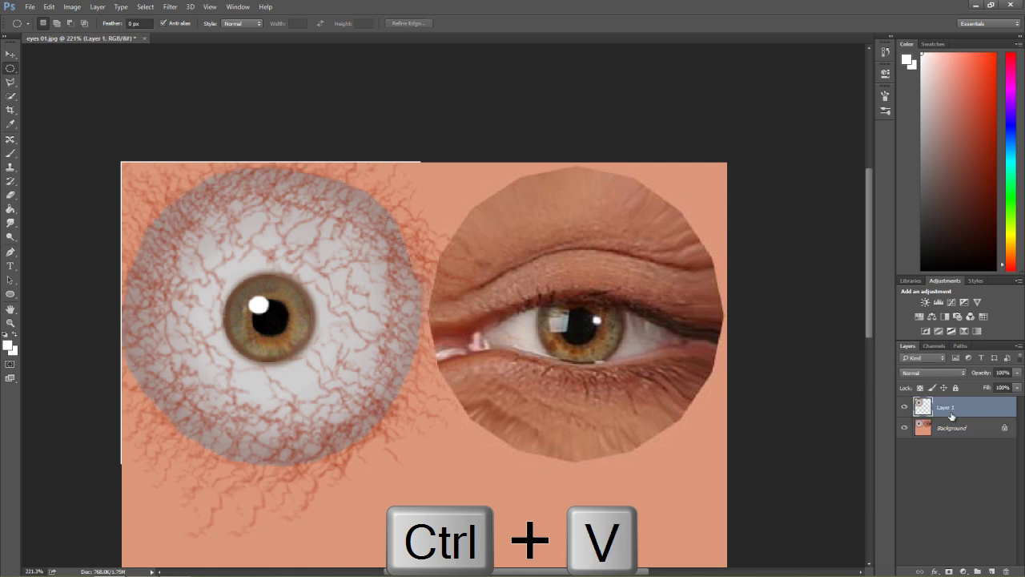
key(v)
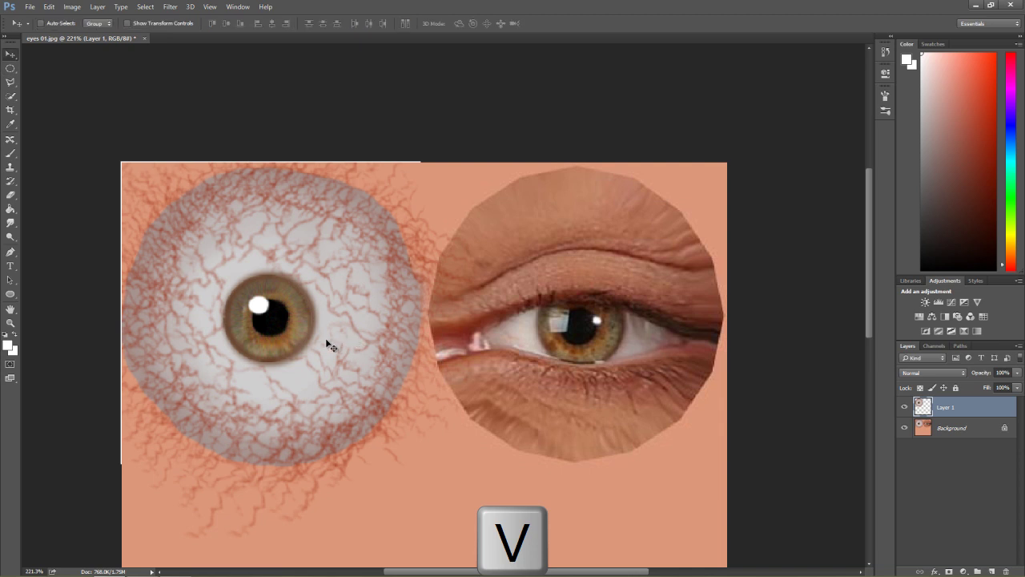
drag(326, 345, 532, 371)
Step: Hide the copied eyeball's layer and save the texture as a maximum-quality JPEG named eyes 02
click(905, 408)
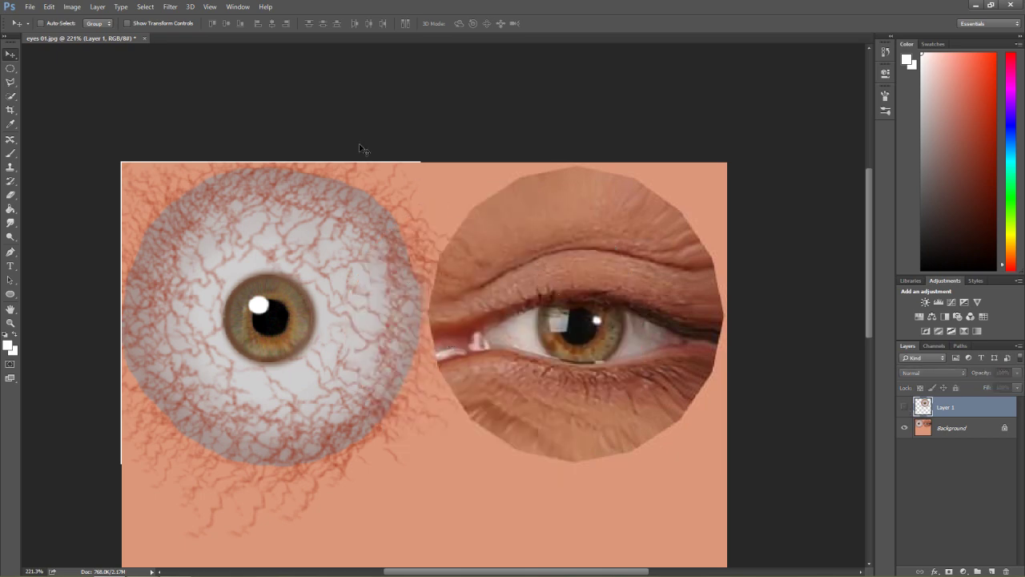
click(30, 7)
click(70, 122)
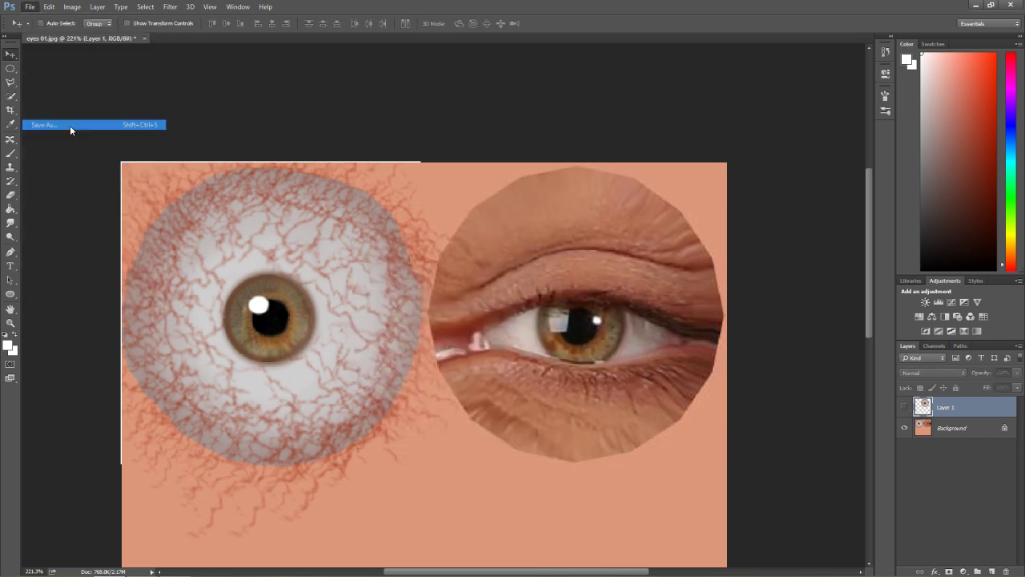
click(139, 247)
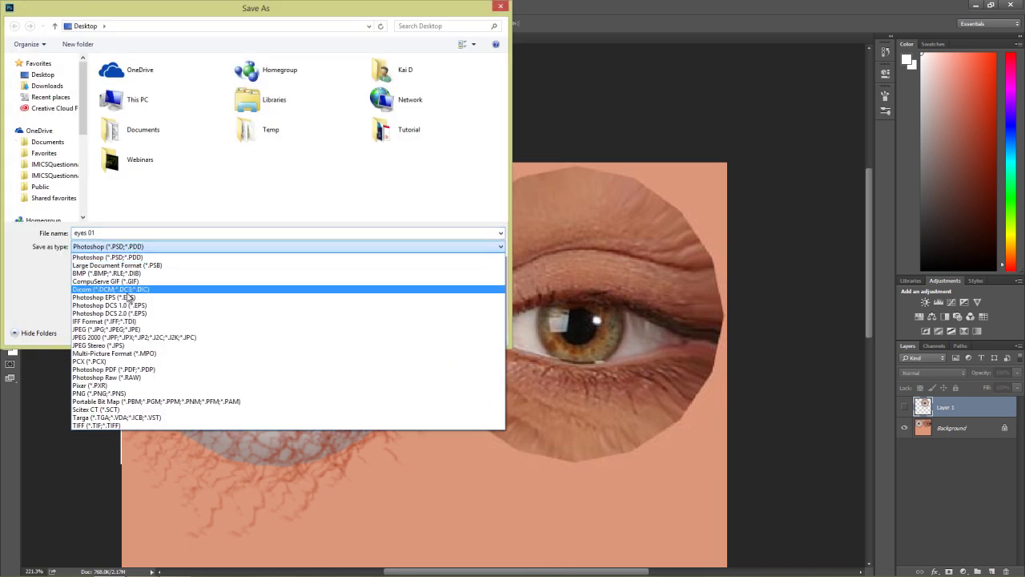
click(110, 330)
click(123, 235)
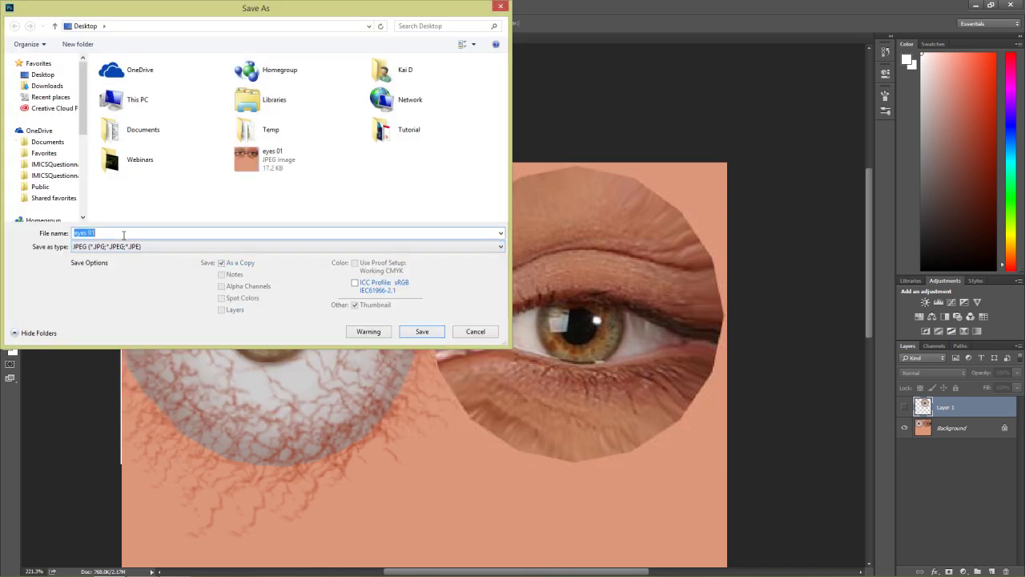
double_click(124, 235)
text(02)
key(Return)
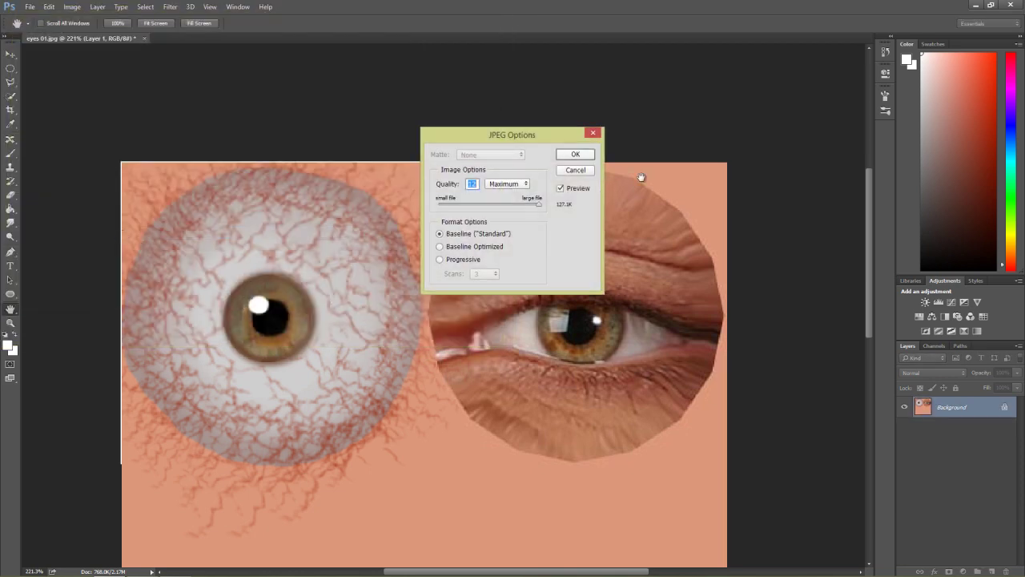
click(581, 155)
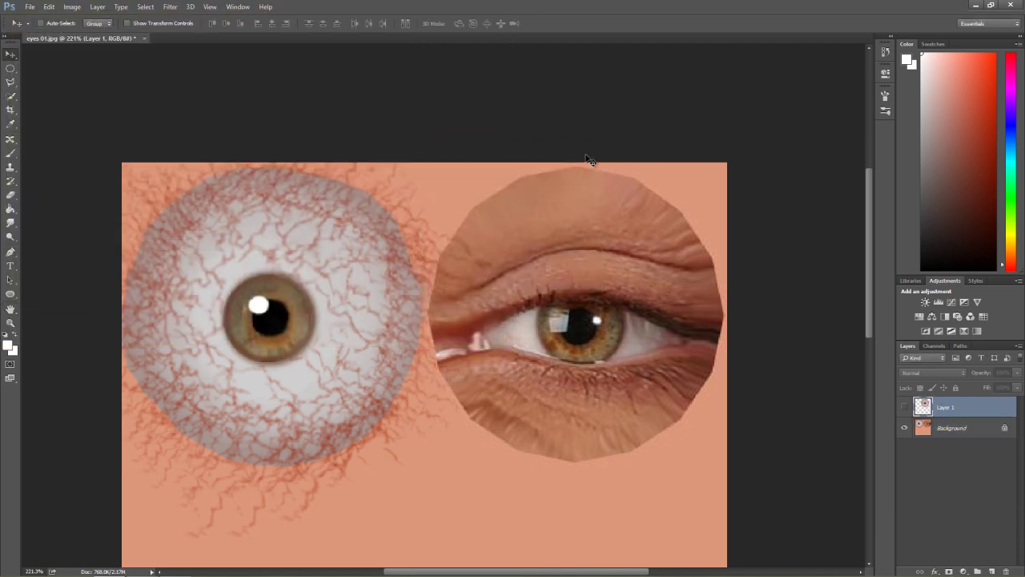
Step: Switch to CrazyTalk, load eyes 02 as the eyeballs' diffuse texture and preview the eye movement
key(alt+Tab)
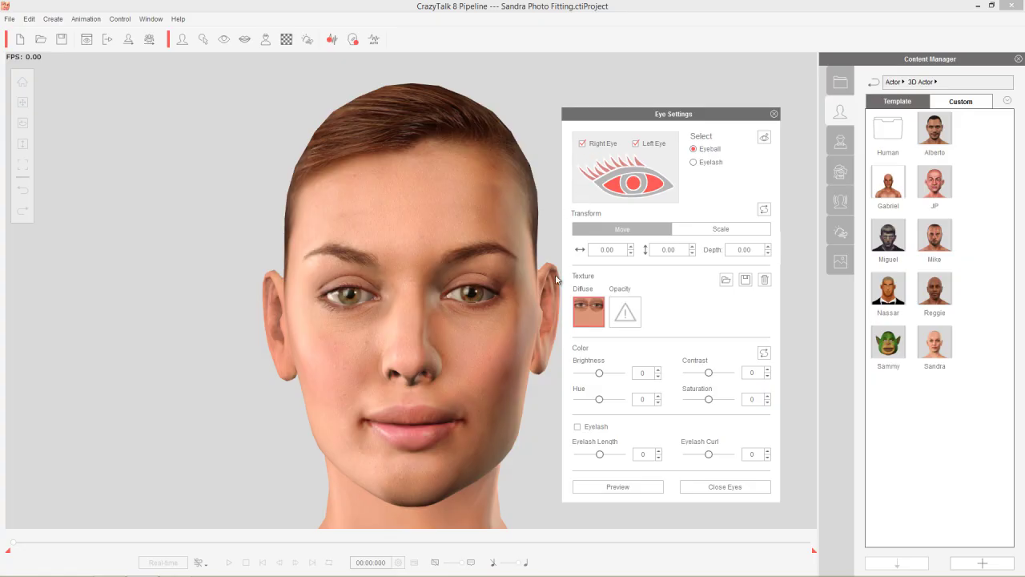
click(594, 312)
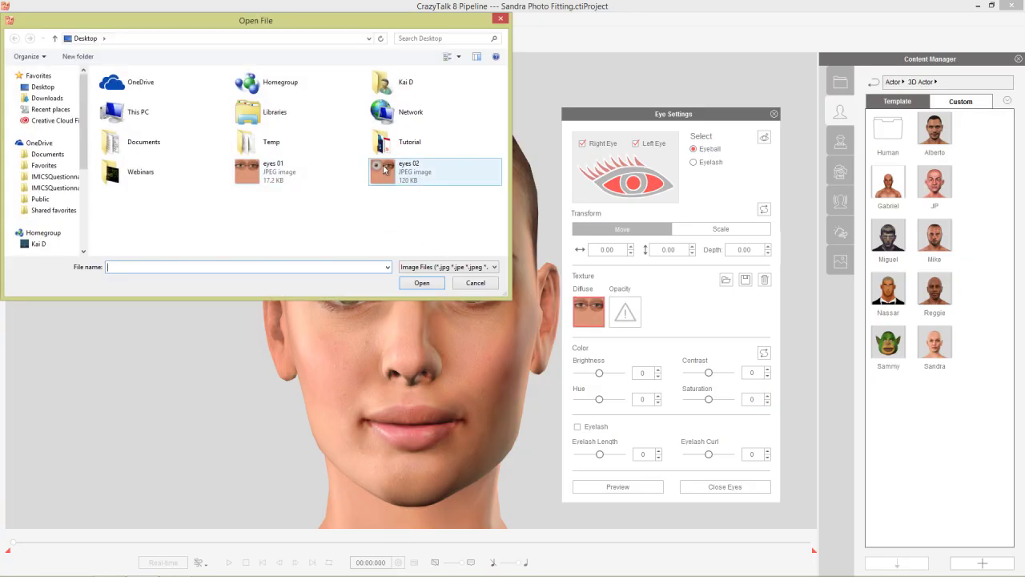
double_click(407, 172)
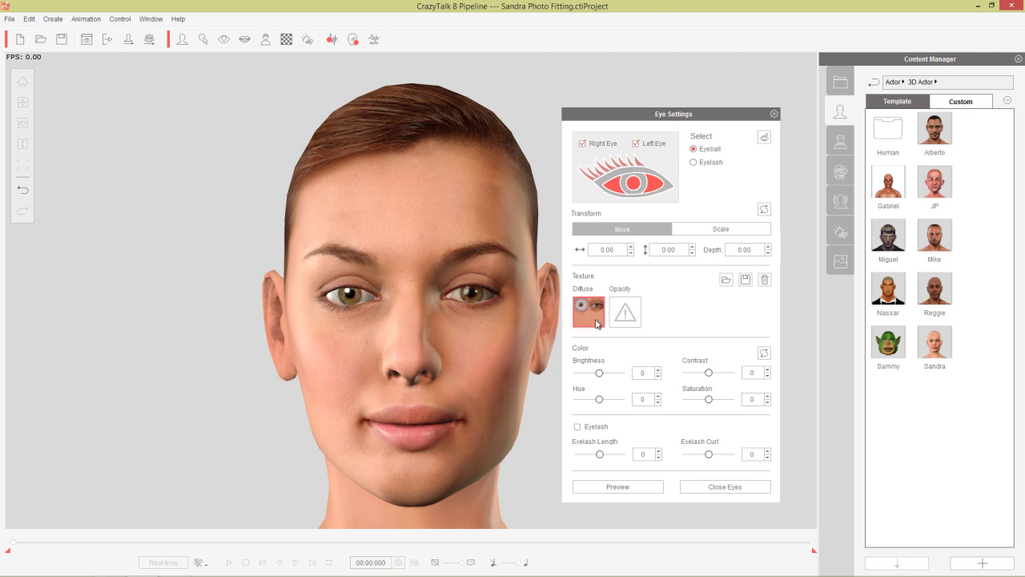
click(634, 486)
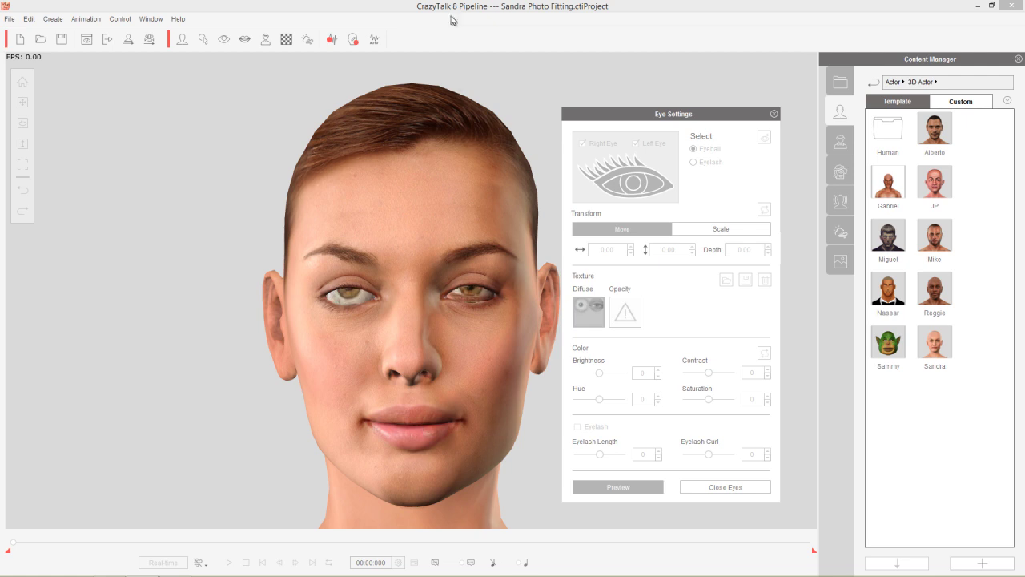
click(632, 490)
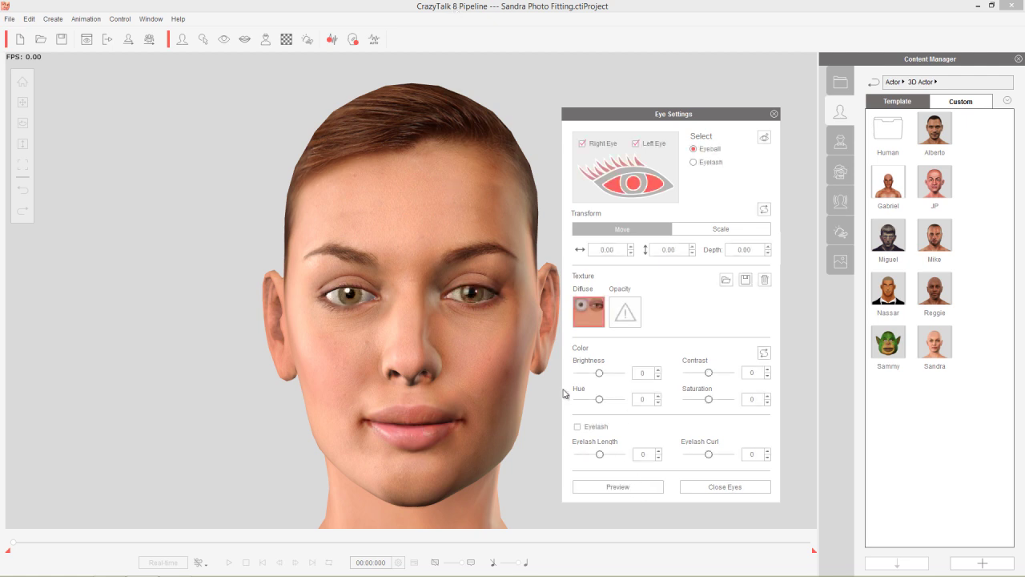
Step: Switch back to Photoshop, show the copied eyeball's layer and align it exactly over the second eye
key(alt+Tab)
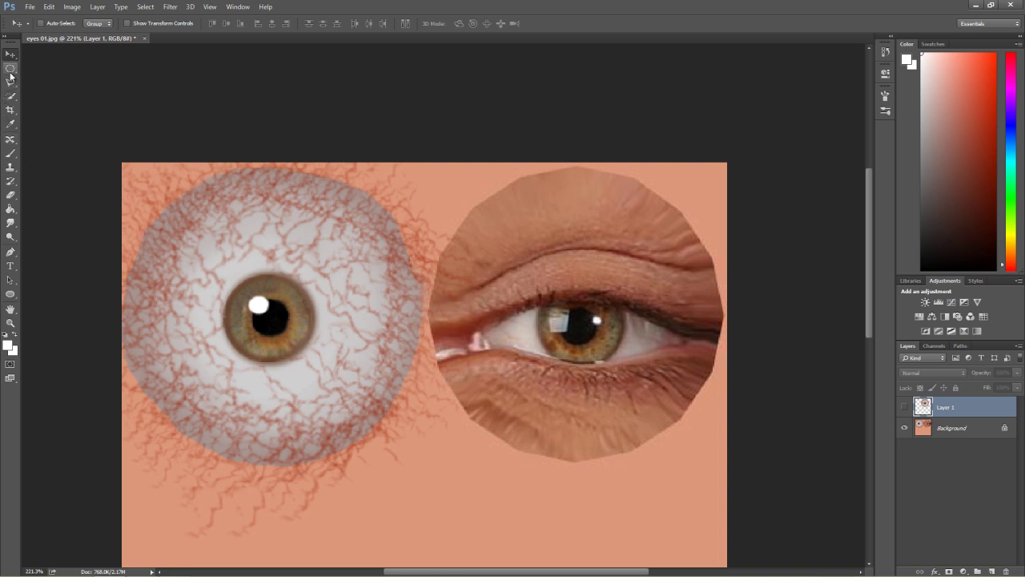
click(904, 406)
drag(558, 294, 626, 282)
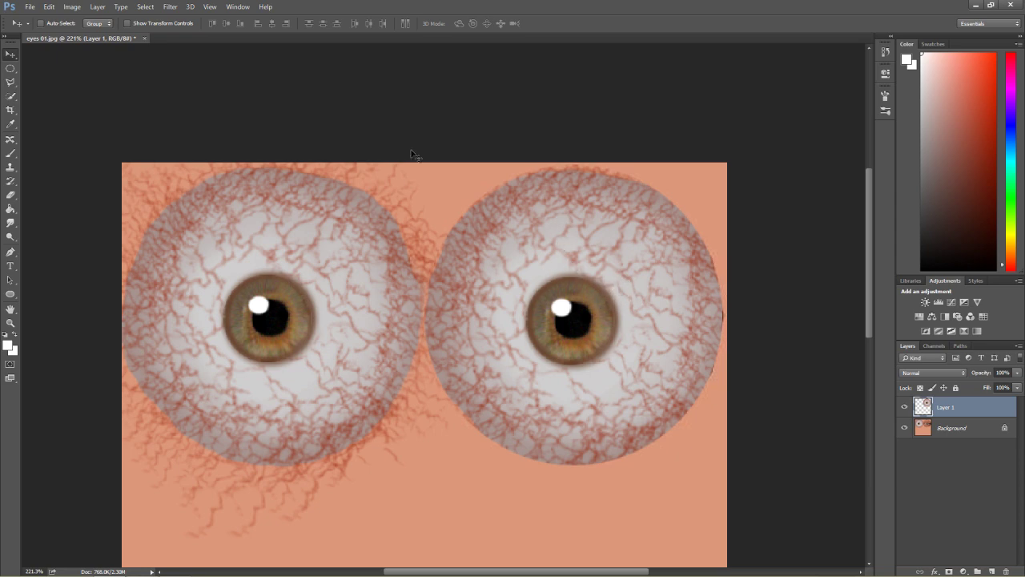
Step: Save the texture with both repainted eyeballs as a JPEG named eyes 03
click(28, 8)
click(77, 125)
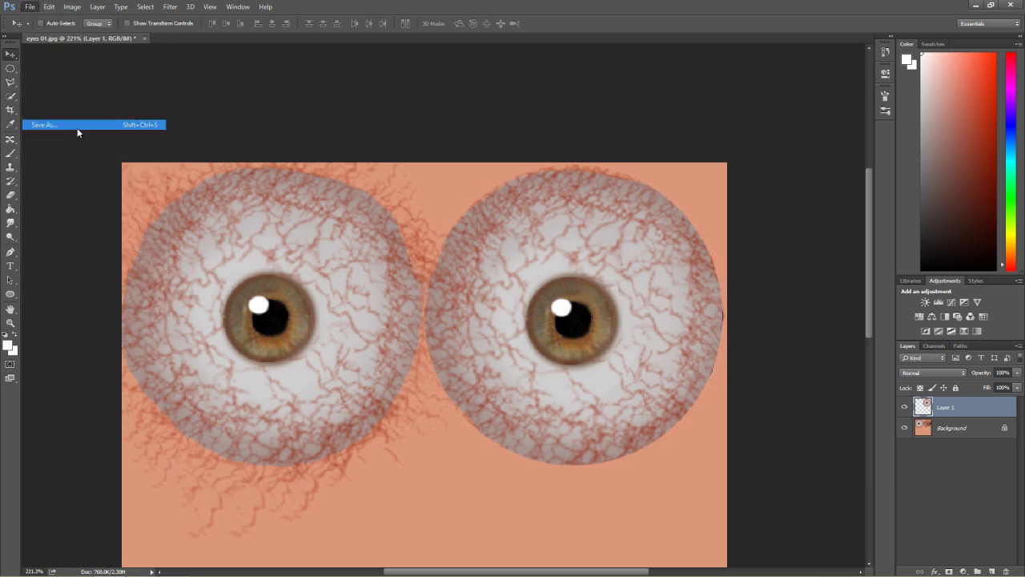
click(297, 231)
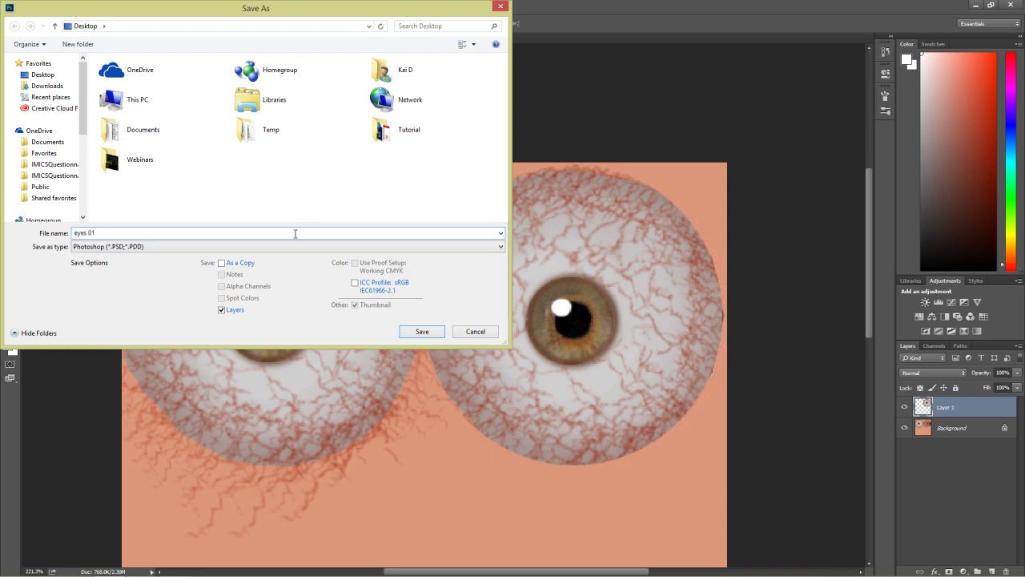
key(BackSpace)
text(3)
click(289, 249)
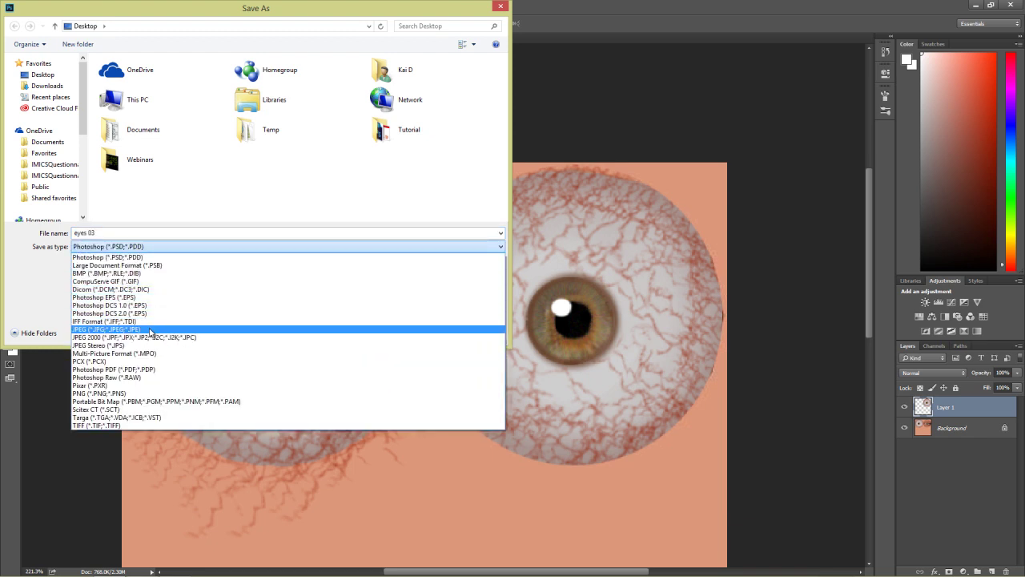
click(161, 329)
click(422, 330)
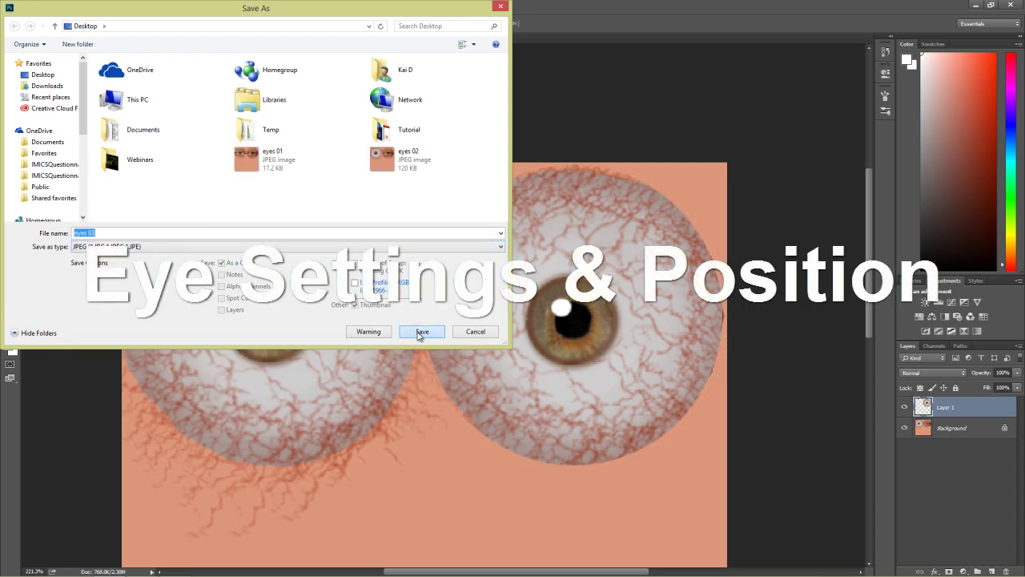
click(575, 154)
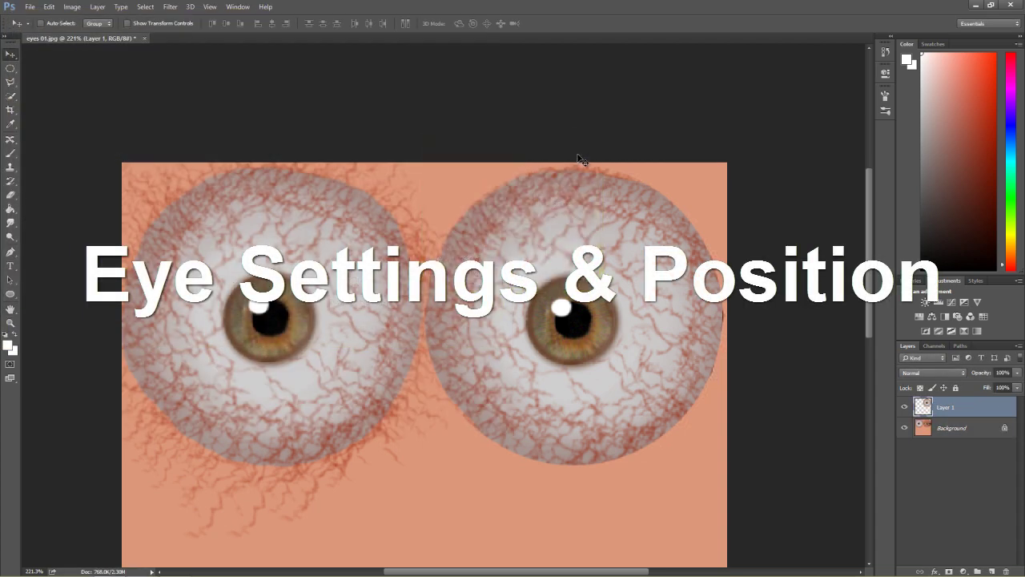
Step: Switch to CrazyTalk, load eyes 03 as the eyeballs' diffuse texture and set its brightness to -16
key(alt+Tab)
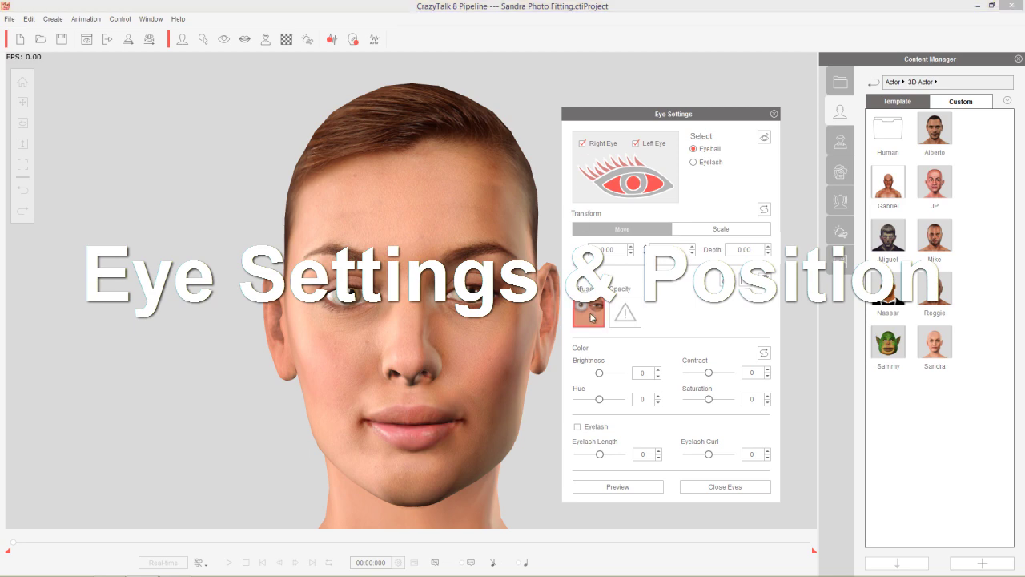
click(588, 310)
double_click(154, 196)
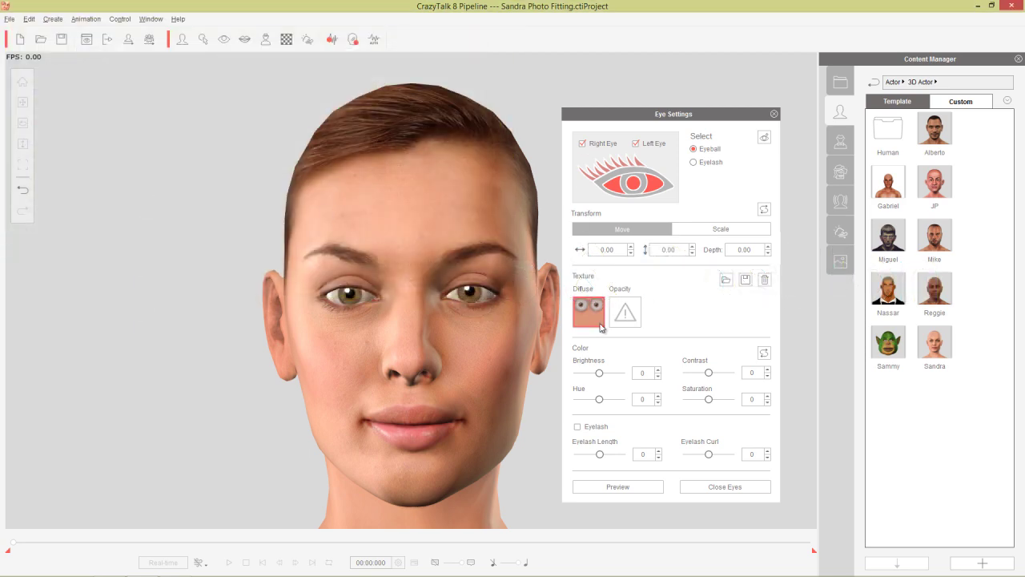
click(599, 374)
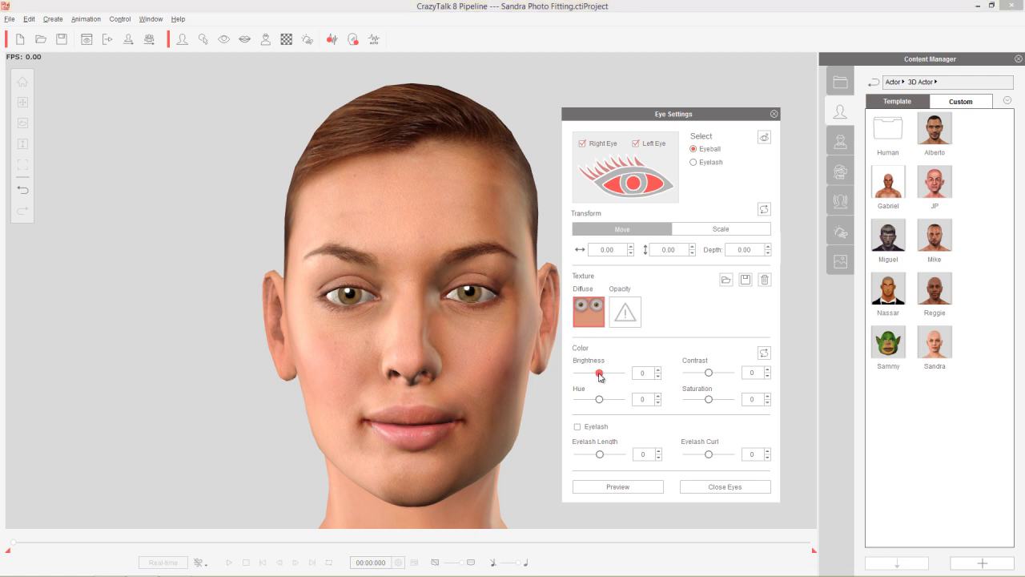
drag(599, 375, 595, 378)
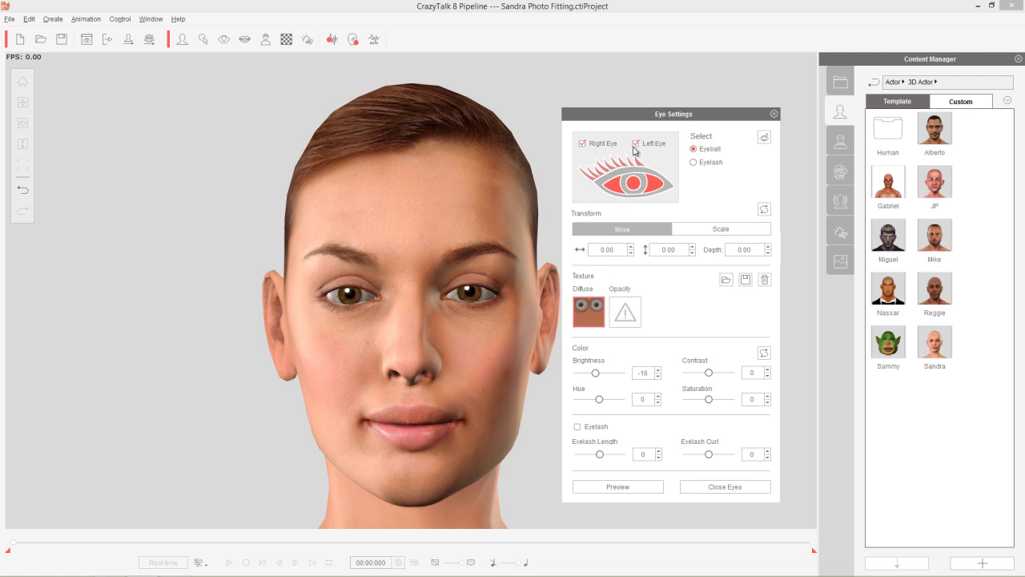
Step: Adjust the vertical position of the eyeballs to 0.09 and preview the eye movement
click(691, 250)
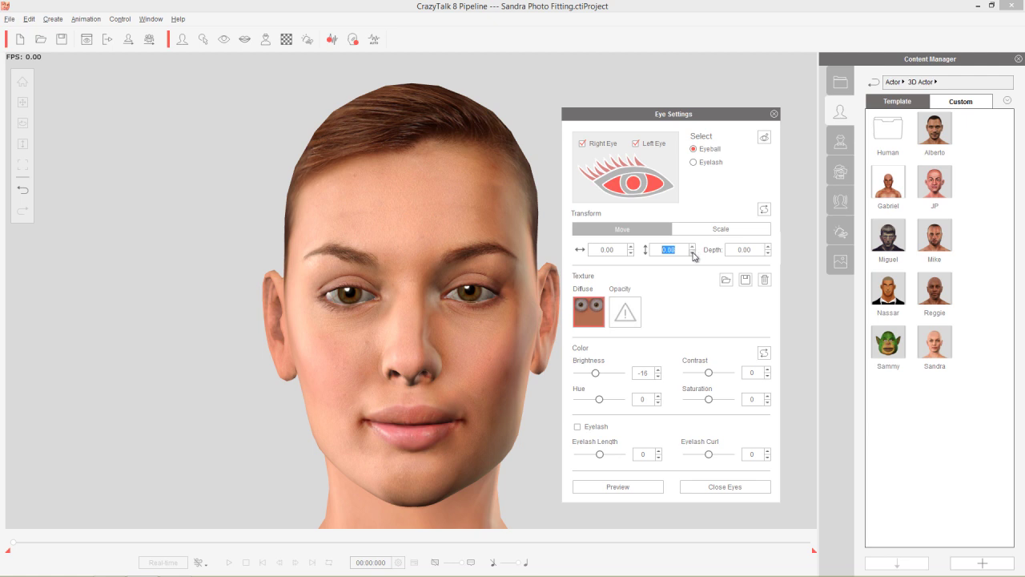
click(636, 144)
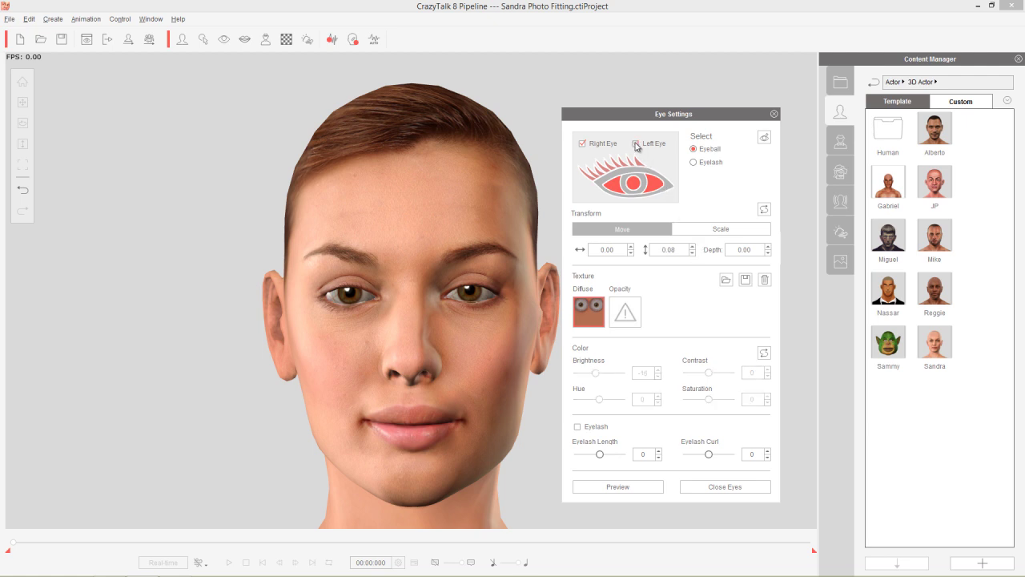
click(692, 247)
click(693, 253)
click(636, 143)
click(647, 486)
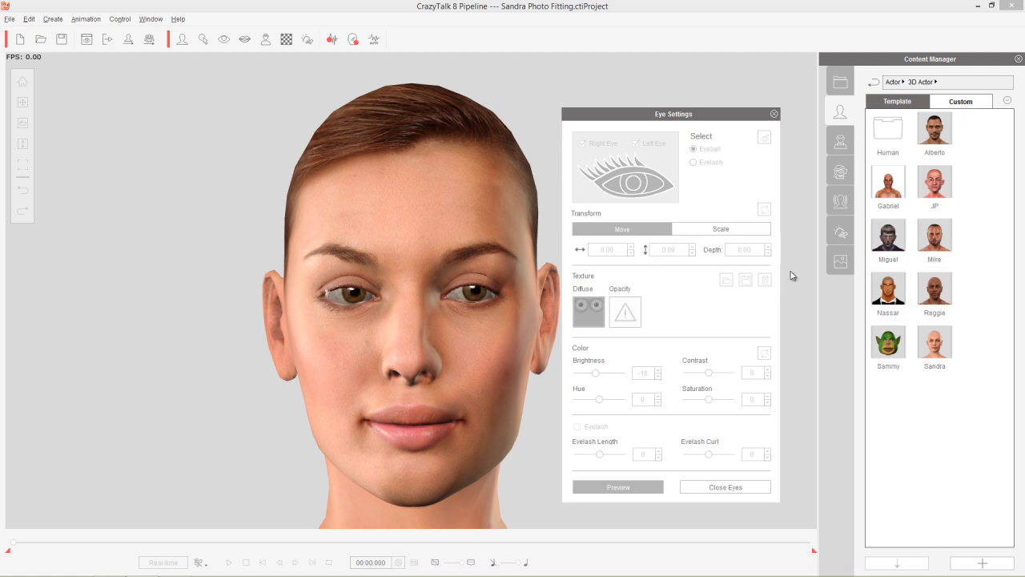
click(629, 486)
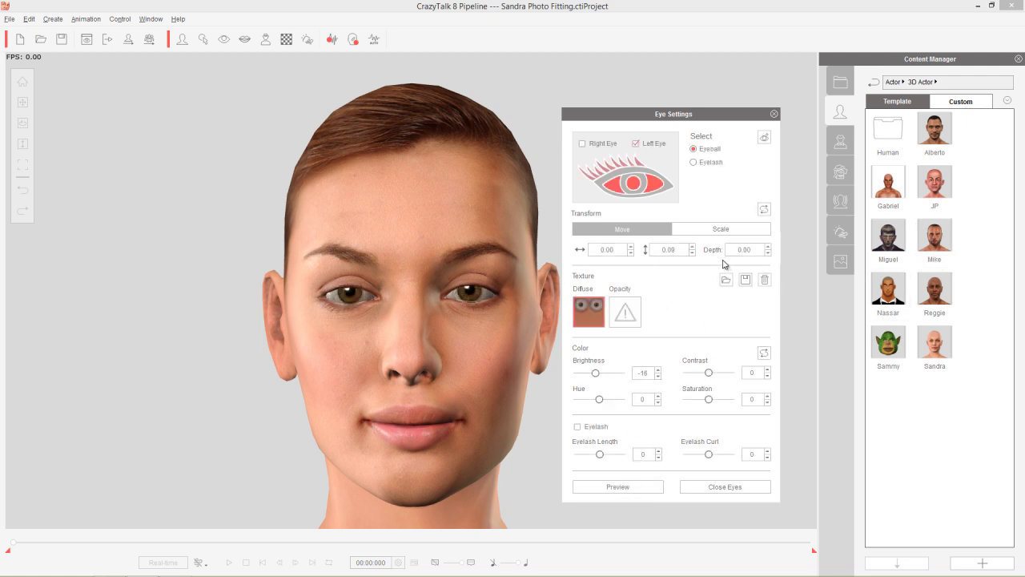
Step: Set the depth of both eyeballs to 0.10, preview the eye movement and close the eye settings
click(722, 229)
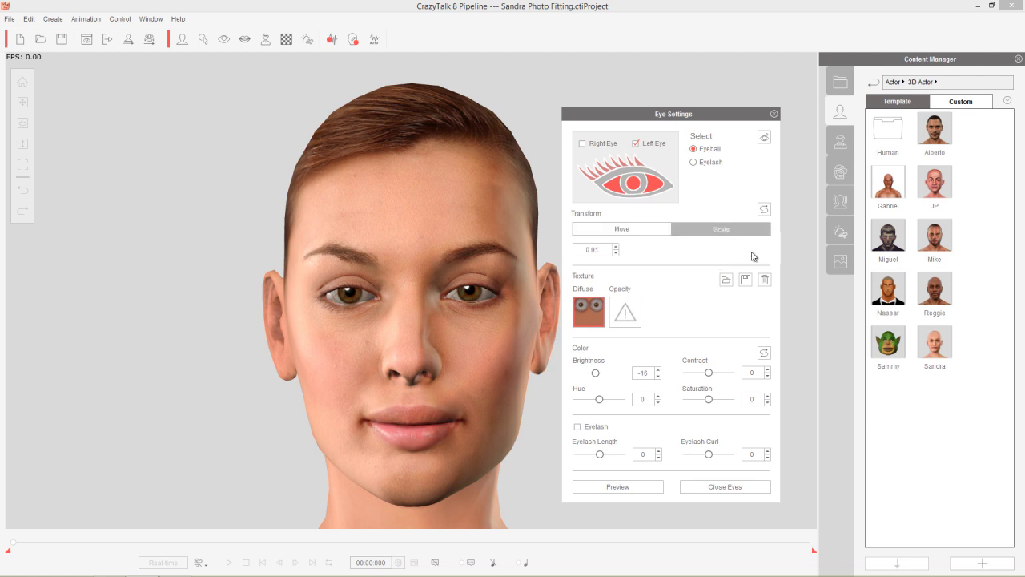
click(631, 231)
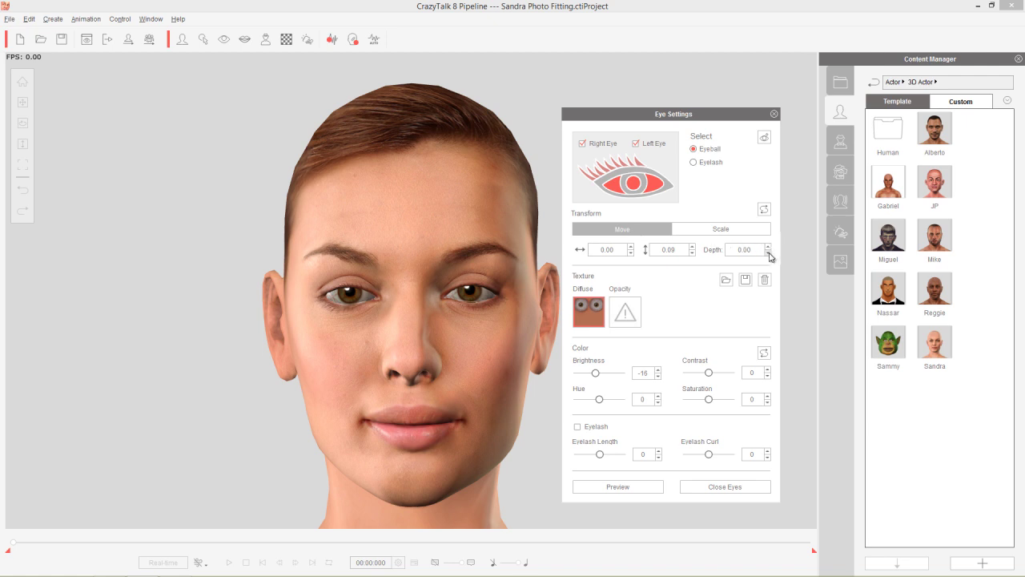
click(768, 253)
click(617, 486)
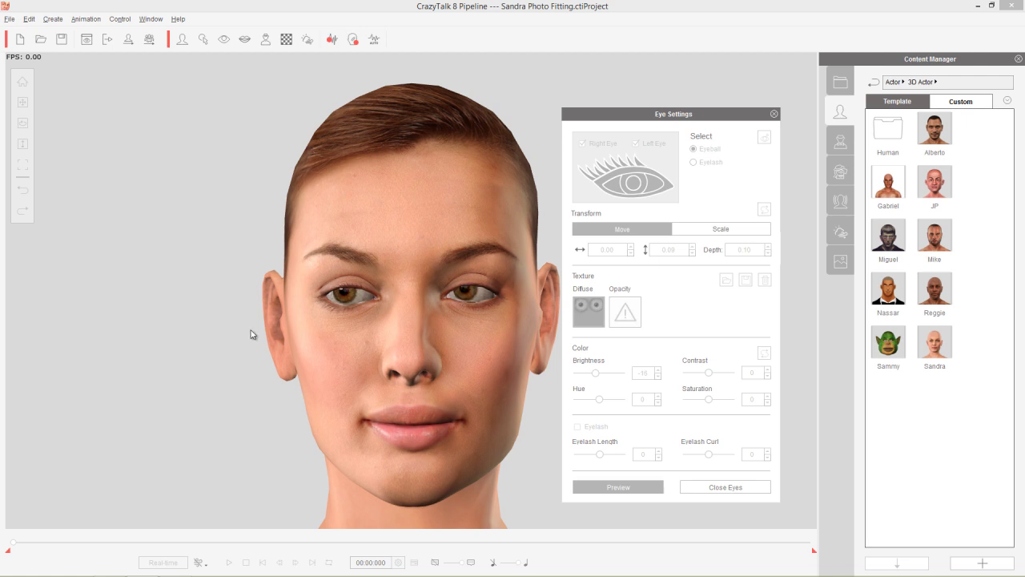
click(600, 486)
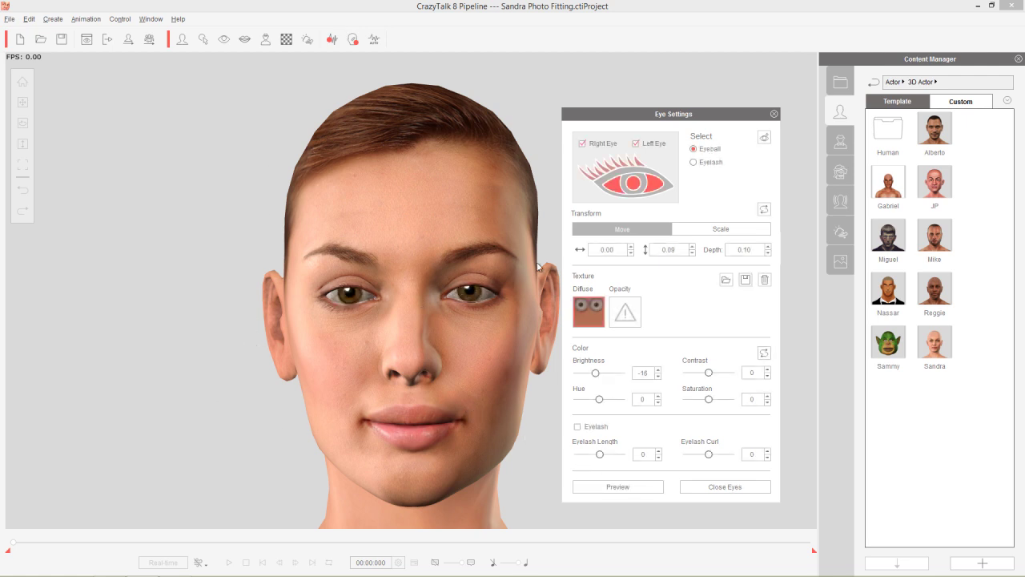
click(774, 113)
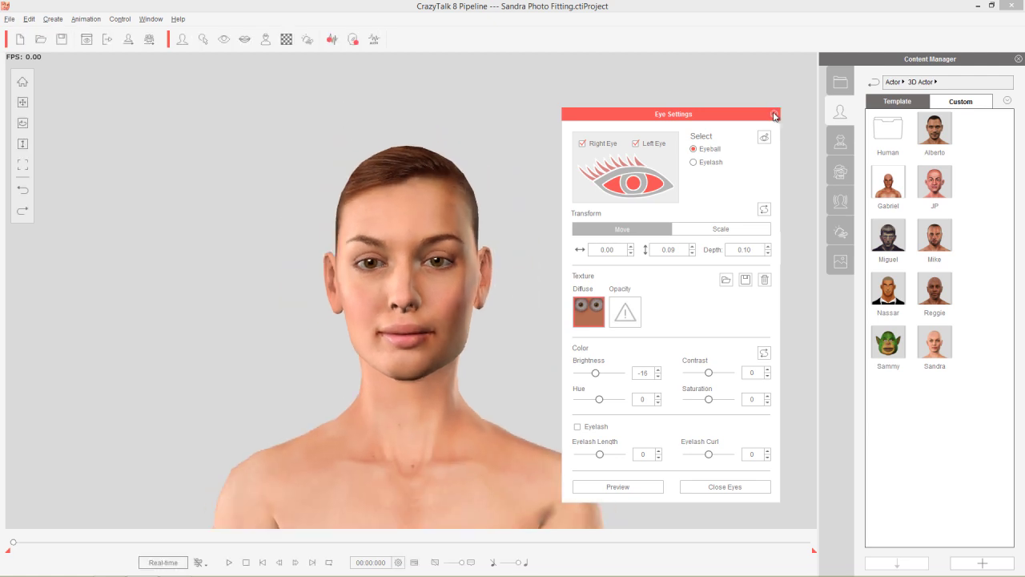
click(773, 114)
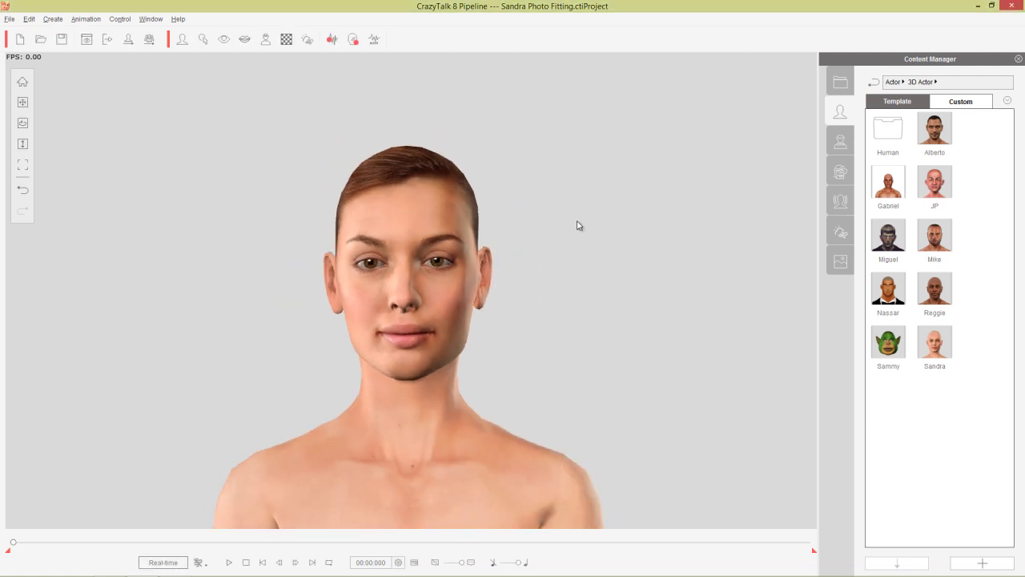
Step: Apply the Low Ponytail hair and the Female_Blazer body to the actor
click(841, 171)
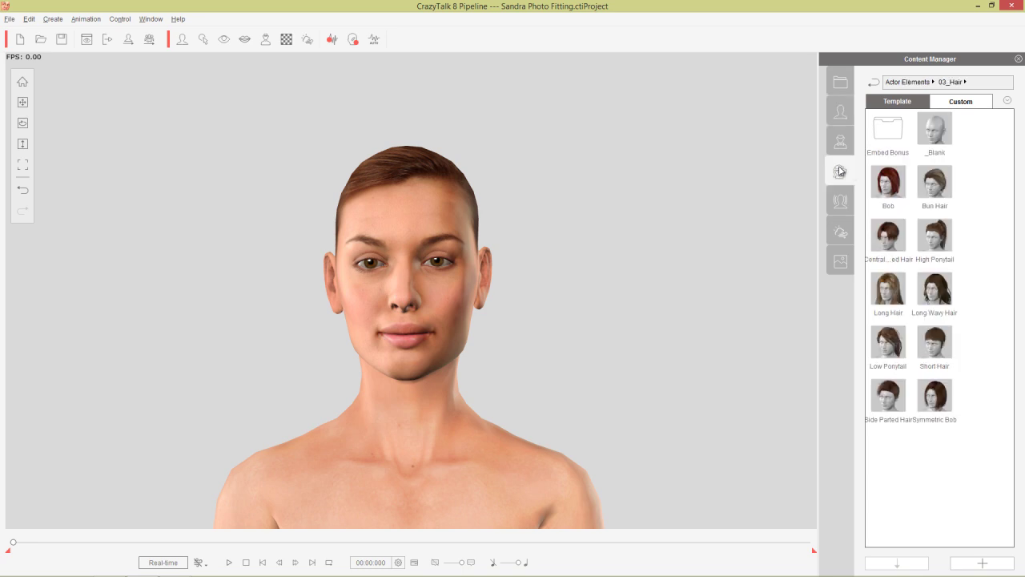
double_click(890, 343)
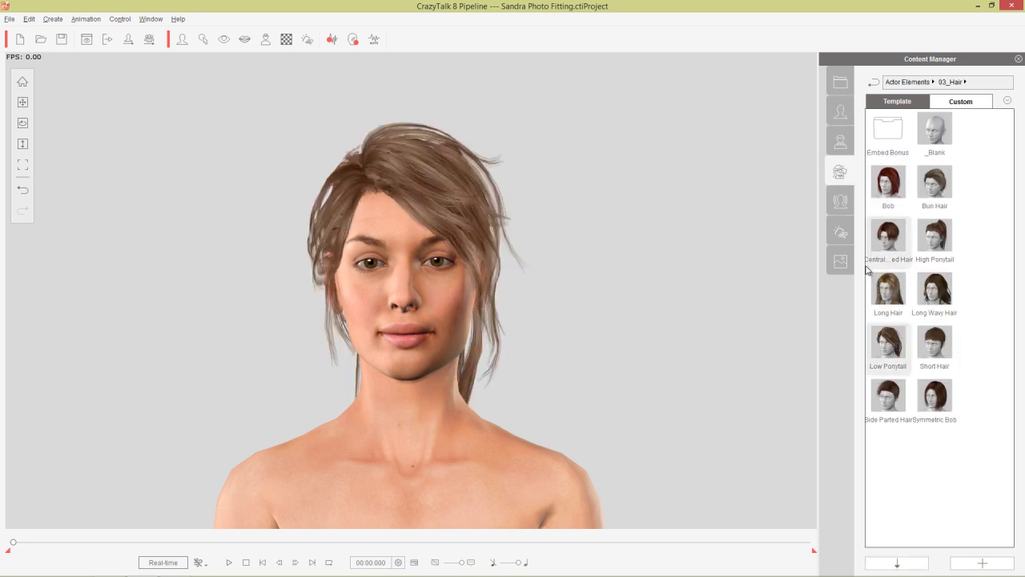
click(902, 84)
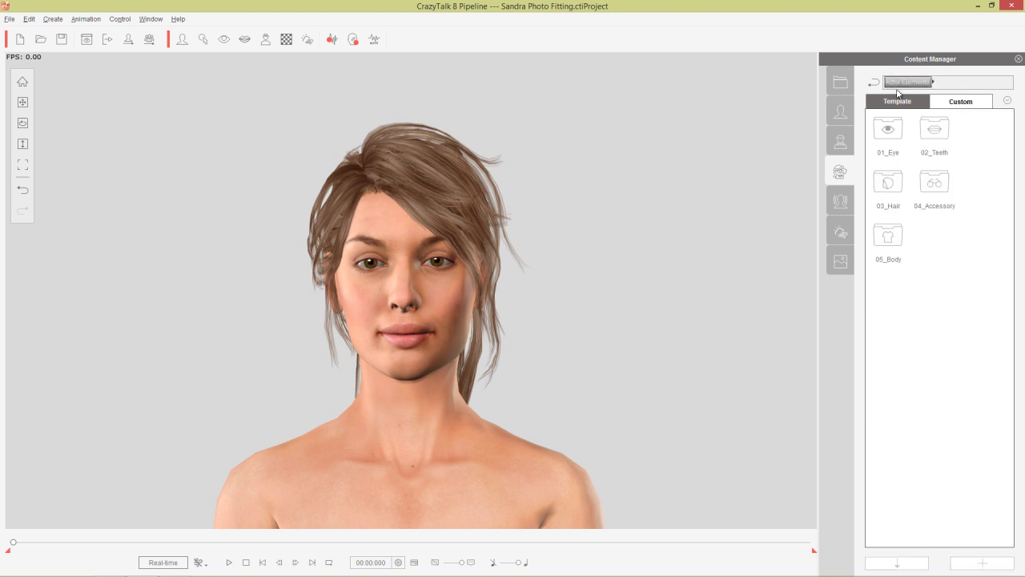
double_click(894, 238)
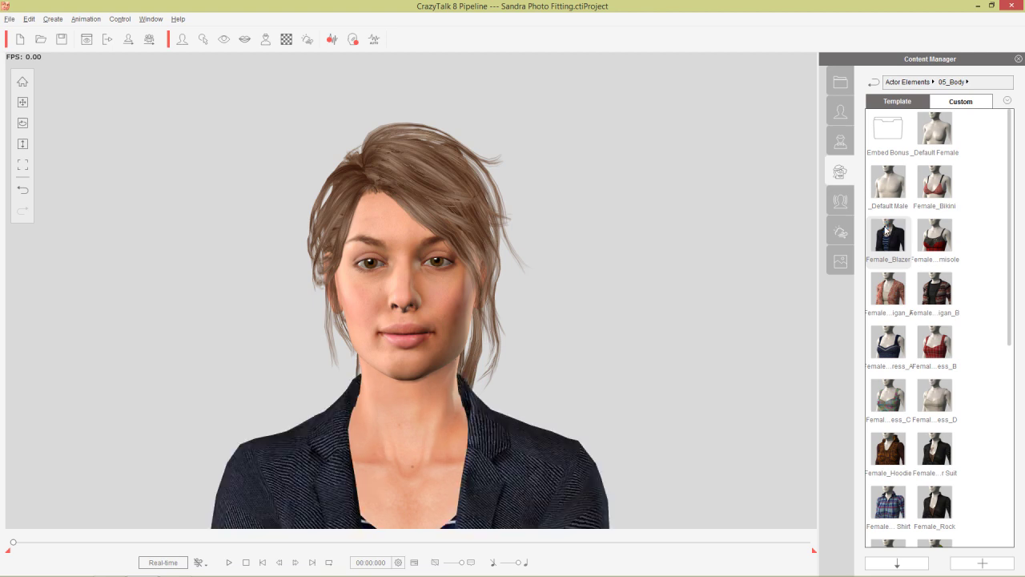
Step: Apply the Business atmosphere to the scene and play back the actor's animation
click(837, 234)
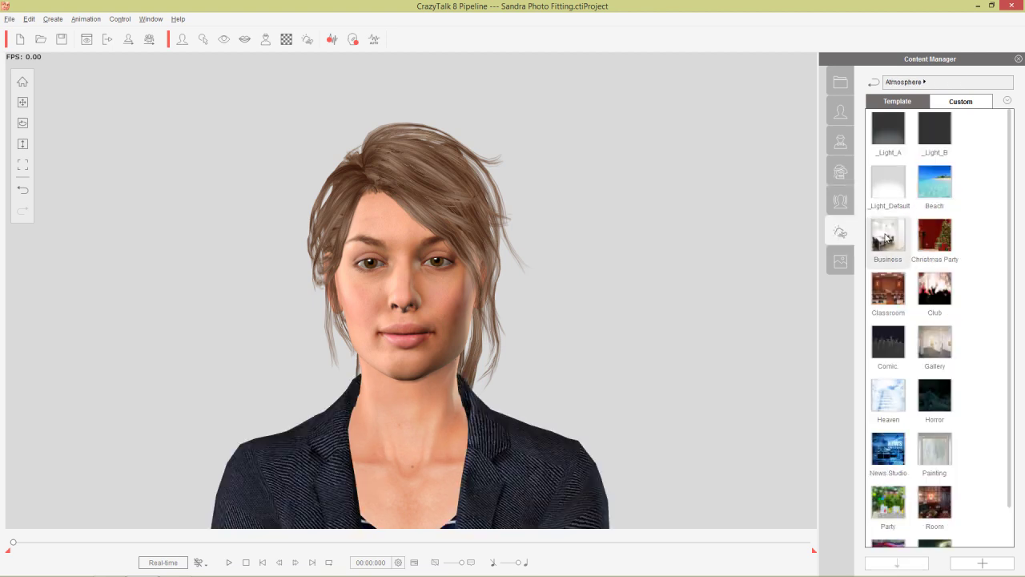
double_click(885, 242)
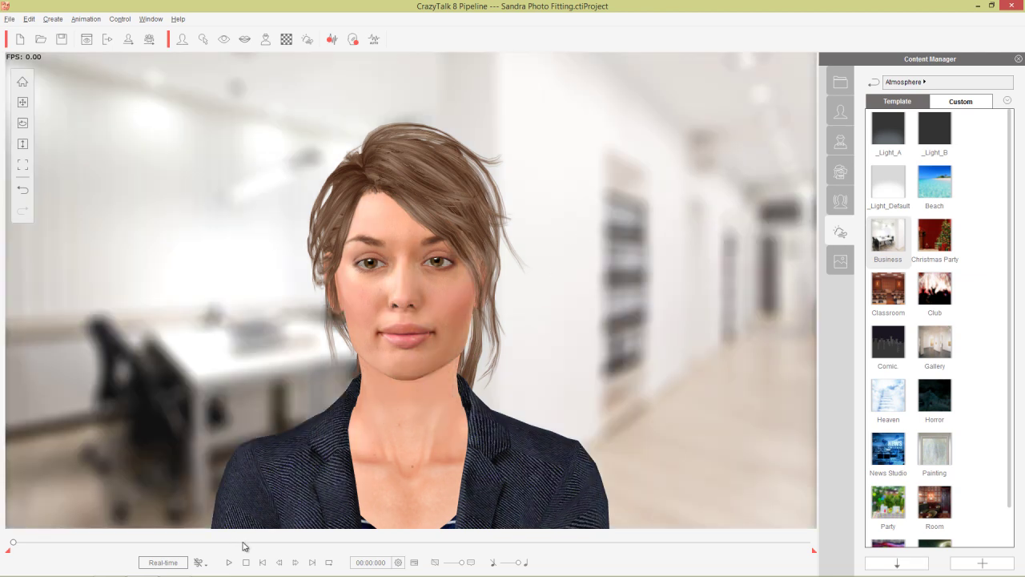
click(229, 562)
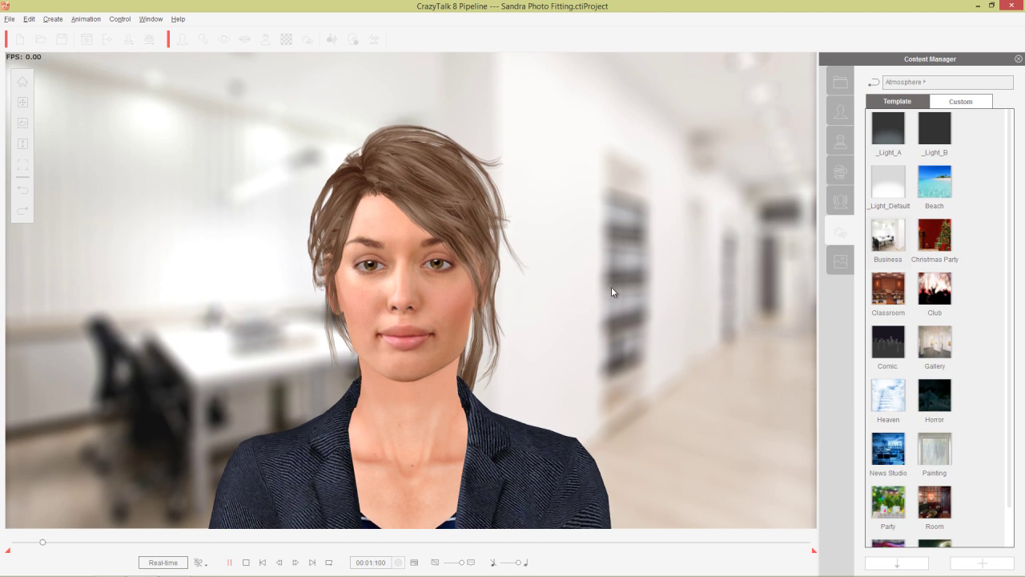